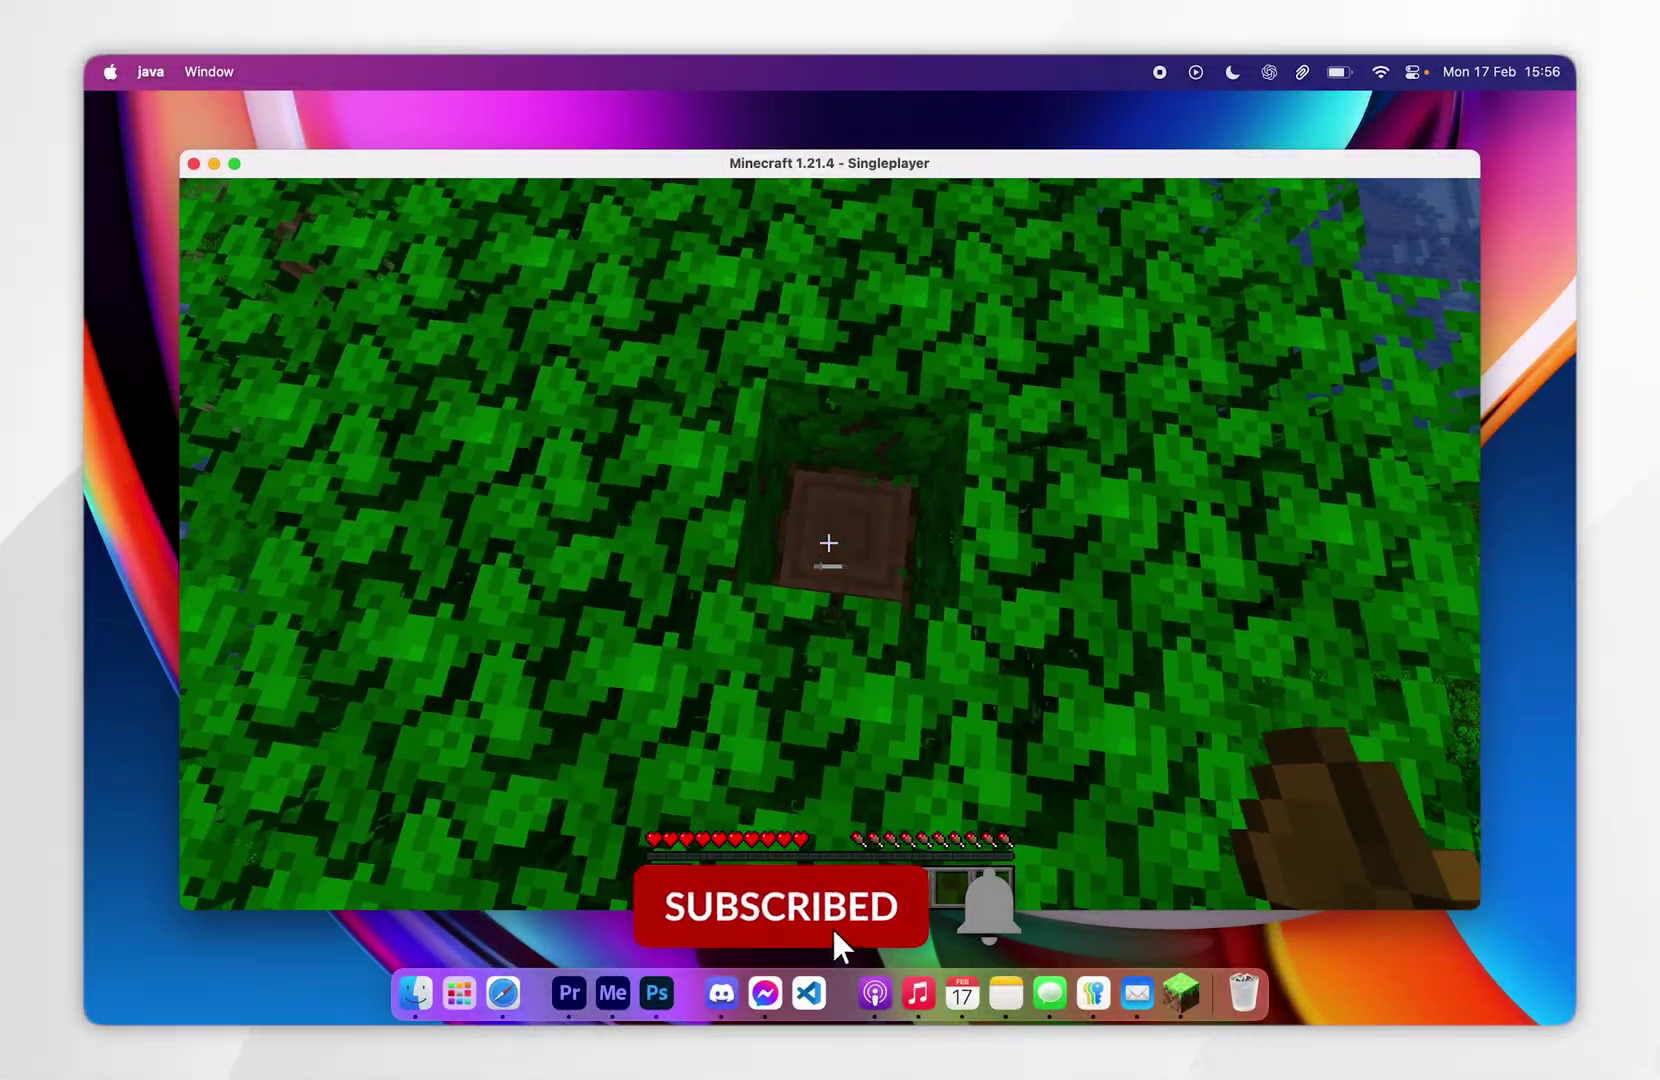
Step: Break one log with the axe so the whole tree collapses at once
left_click_drag(829, 543, 829, 543)
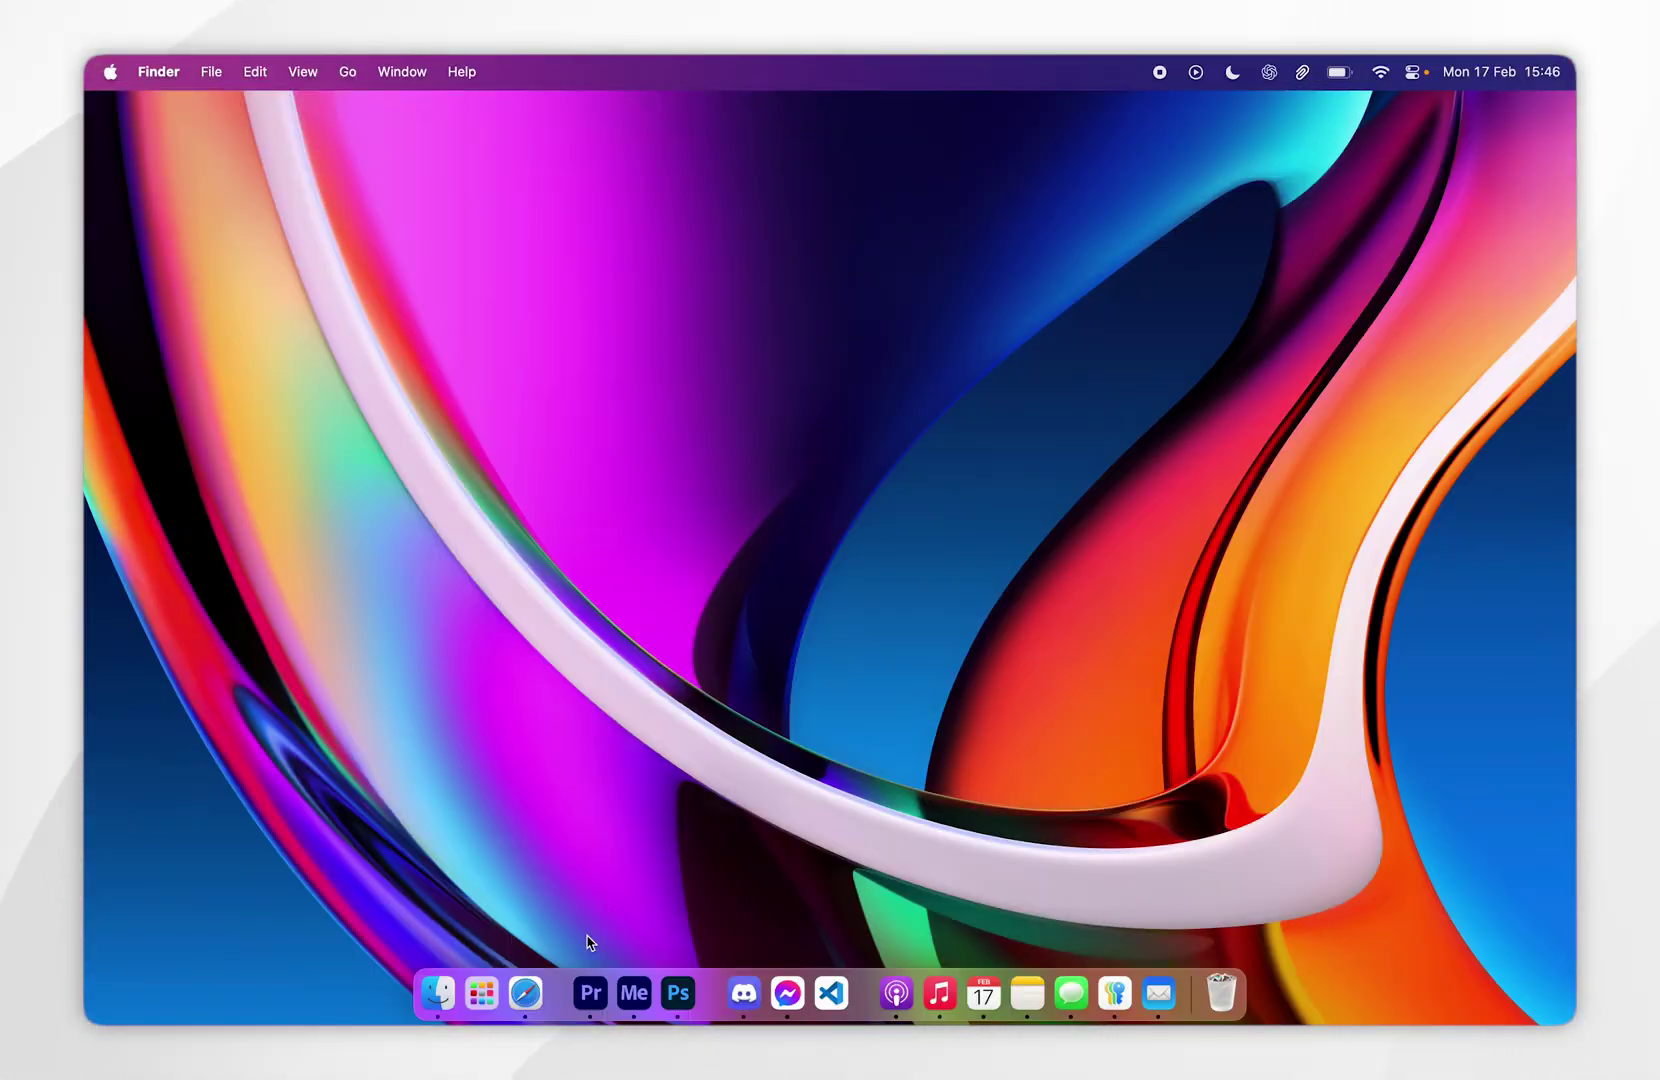
Step: Open modrinth.com in a full-screen Safari window and go to the Discover mods listing
left_click(525, 993)
key("ctrl+alt+Return")
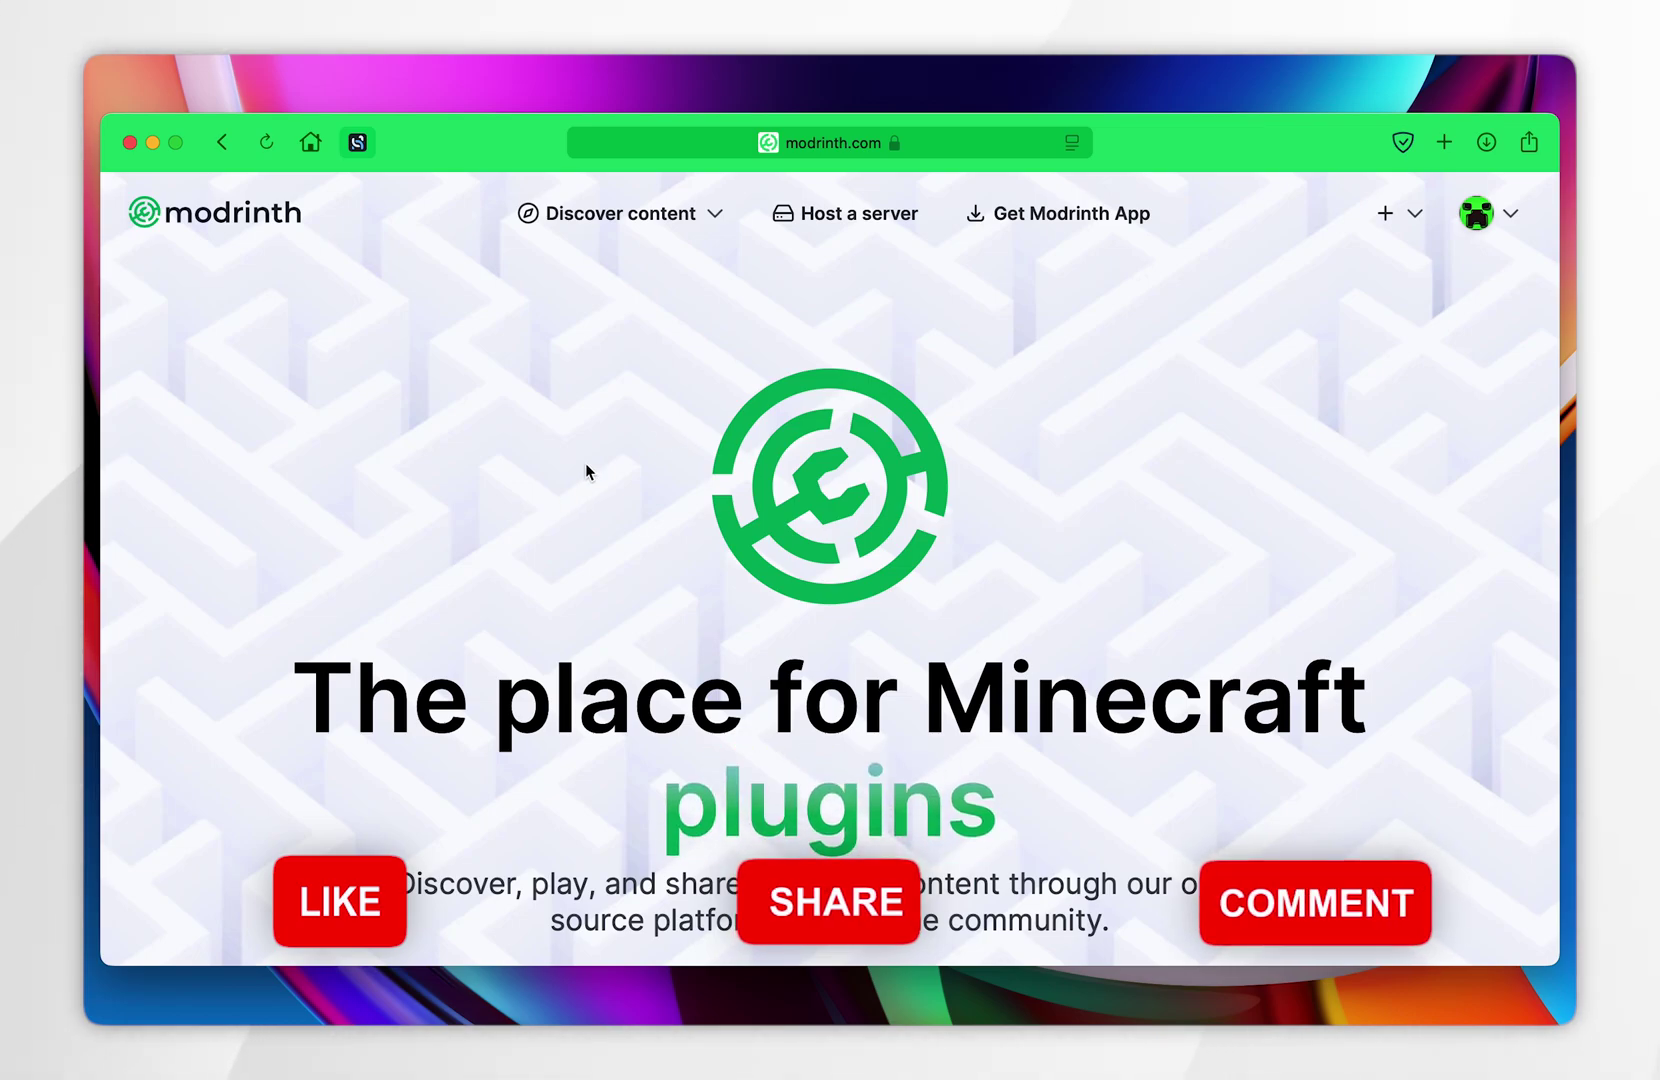
scroll(593, 512, "down", 5)
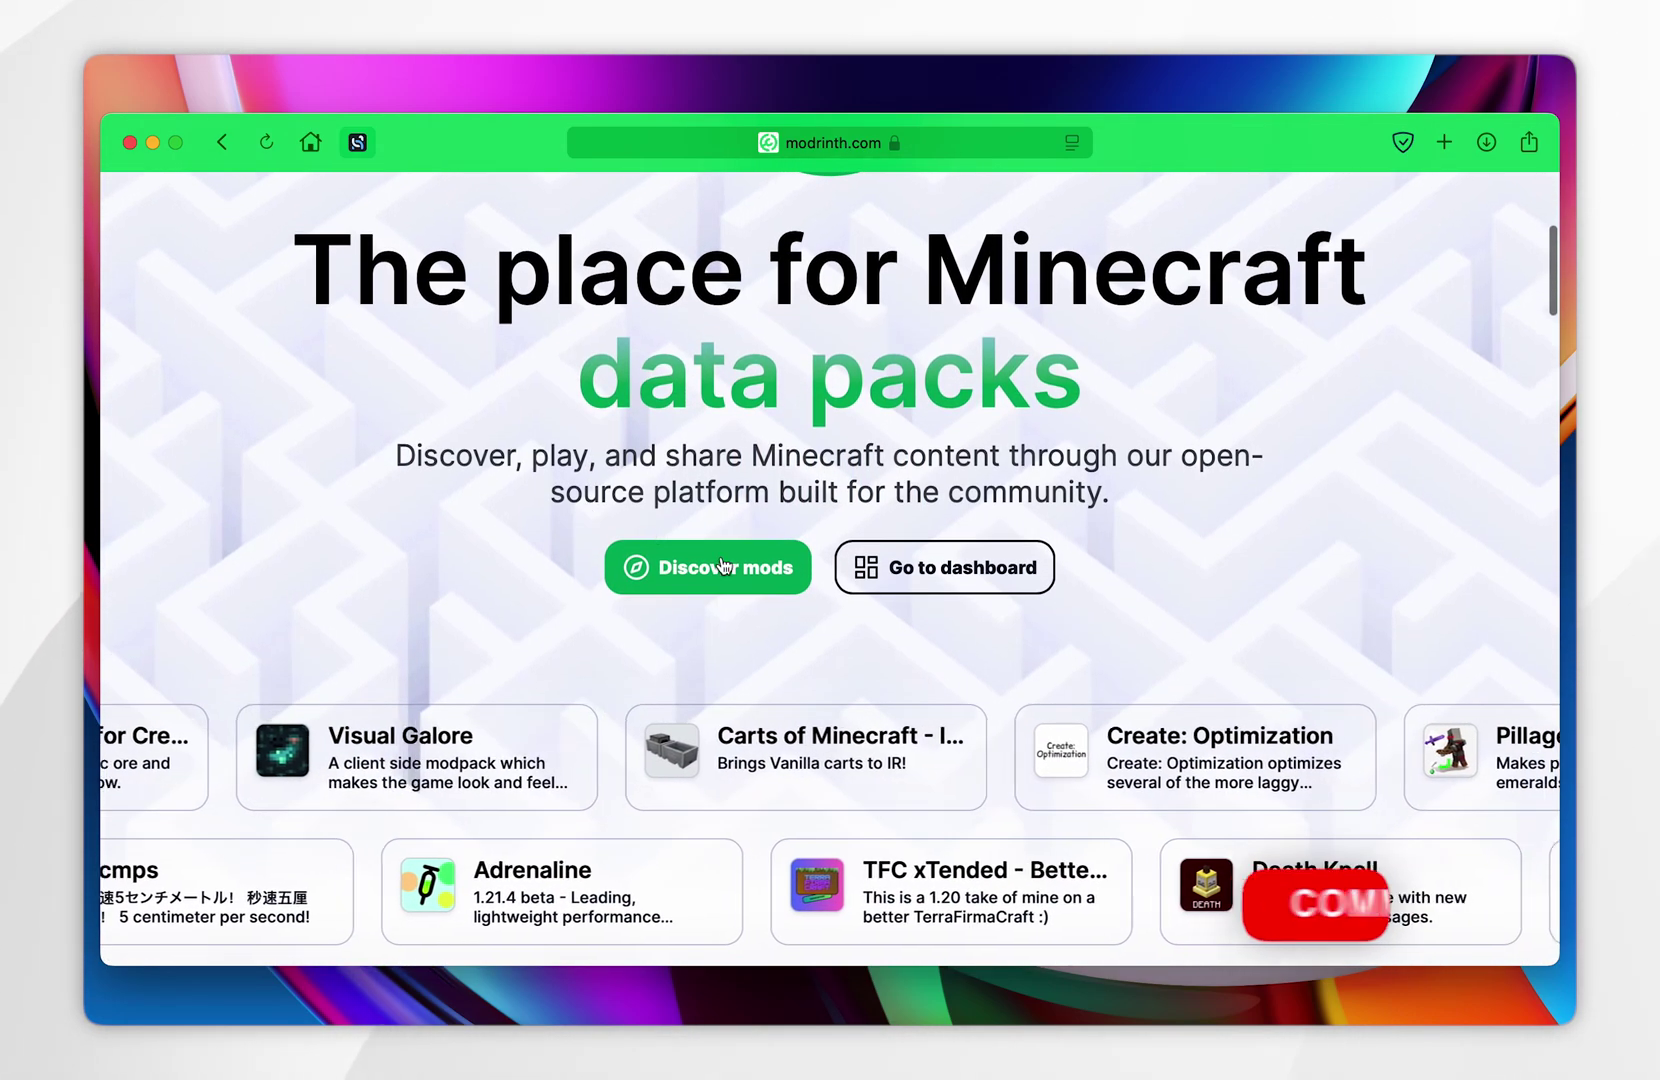
left_click(731, 578)
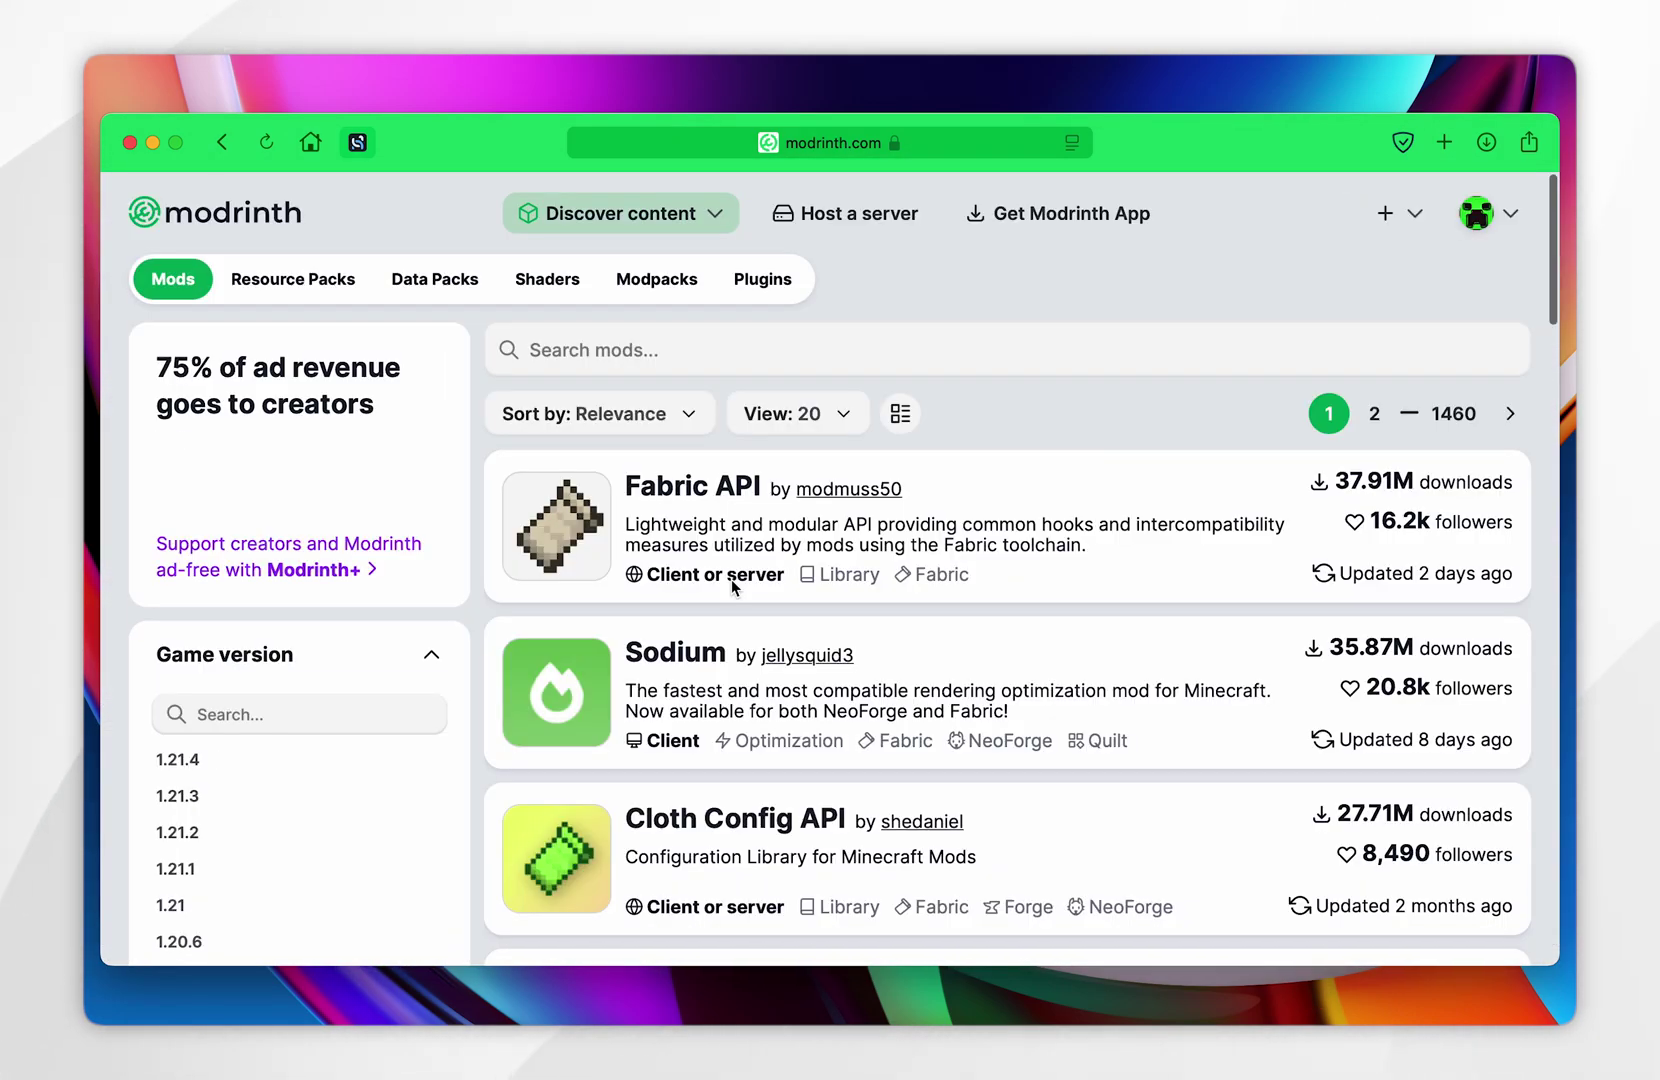
Step: Switch the listing to Data Packs and filter by game version 1.21.4
left_click(429, 284)
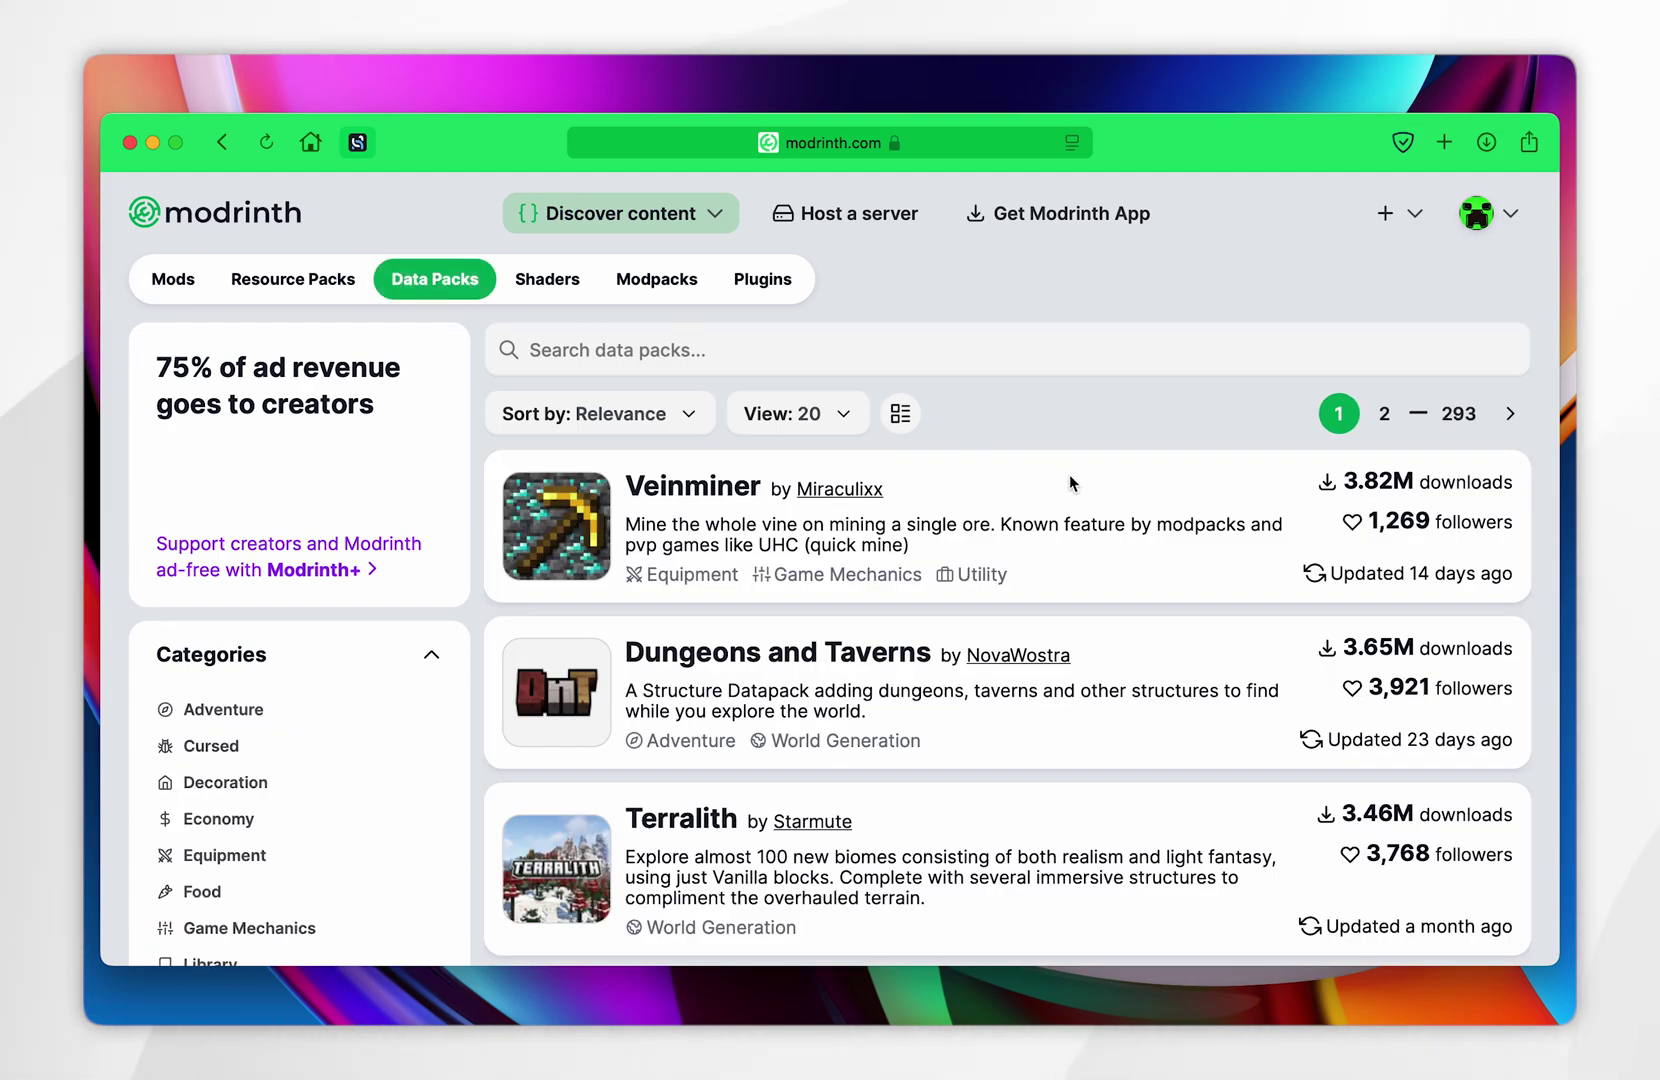
scroll(1069, 477, "down", 8)
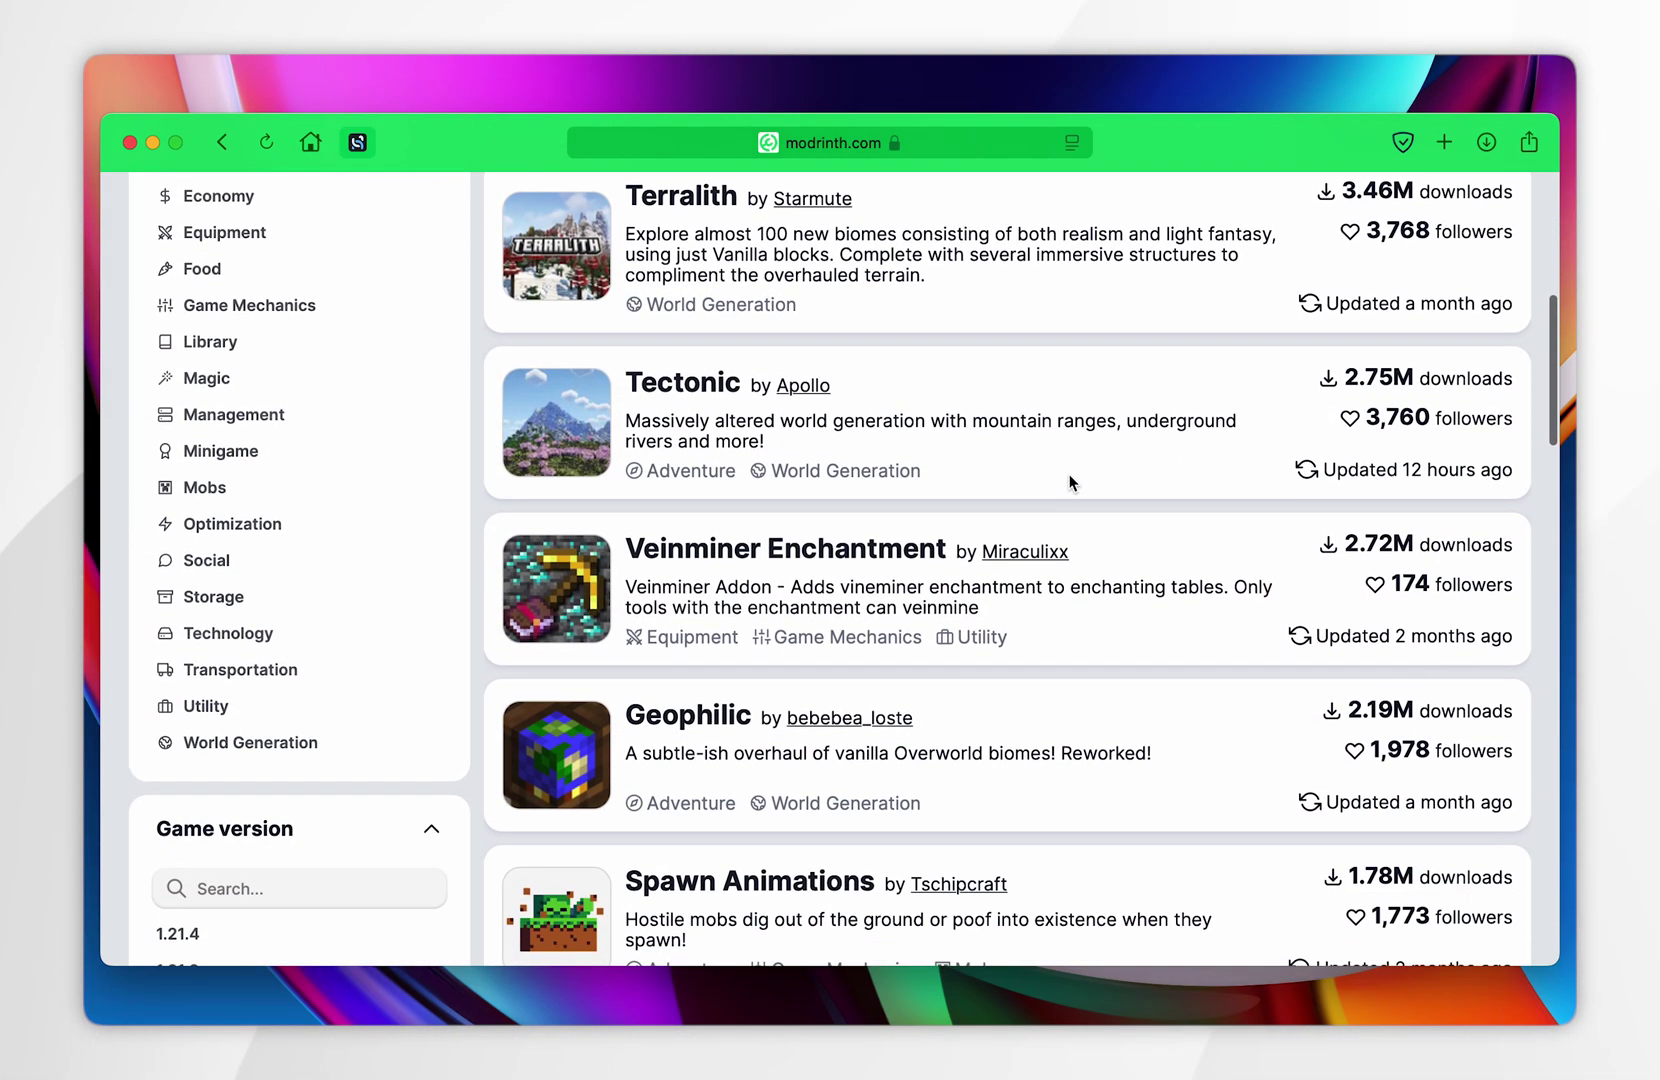
scroll(1069, 480, "up", 5)
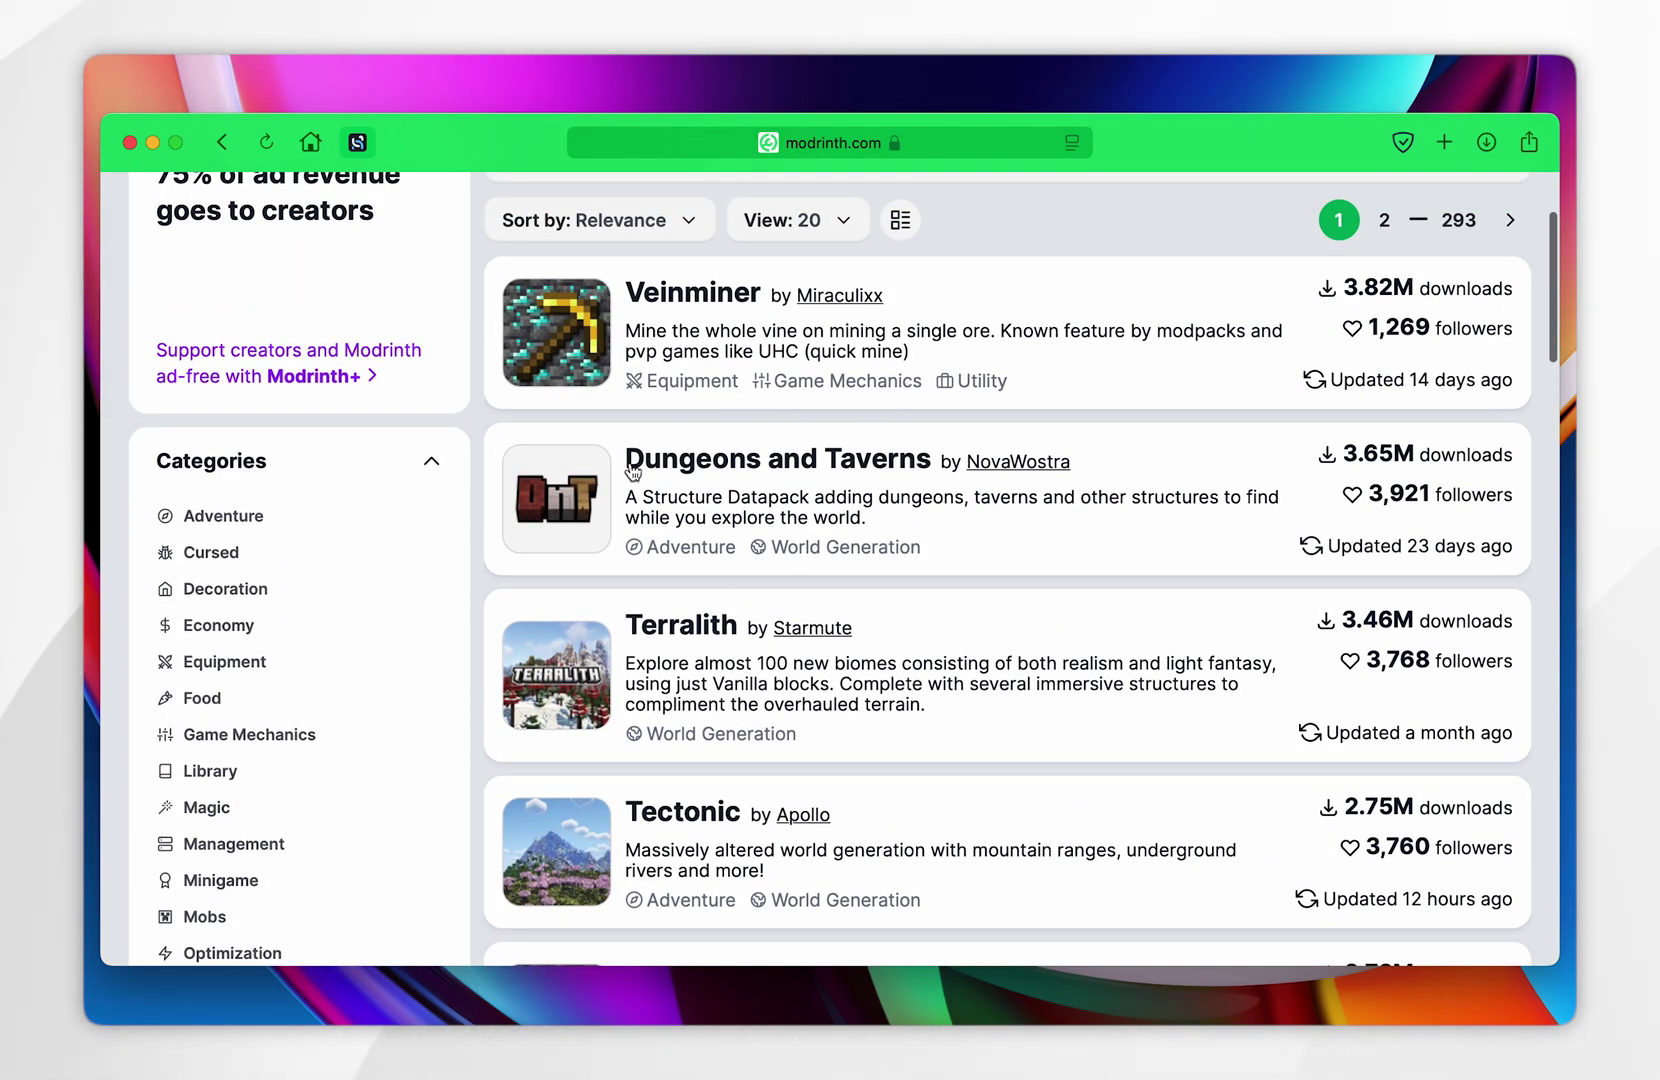
scroll(509, 651, "down", 8)
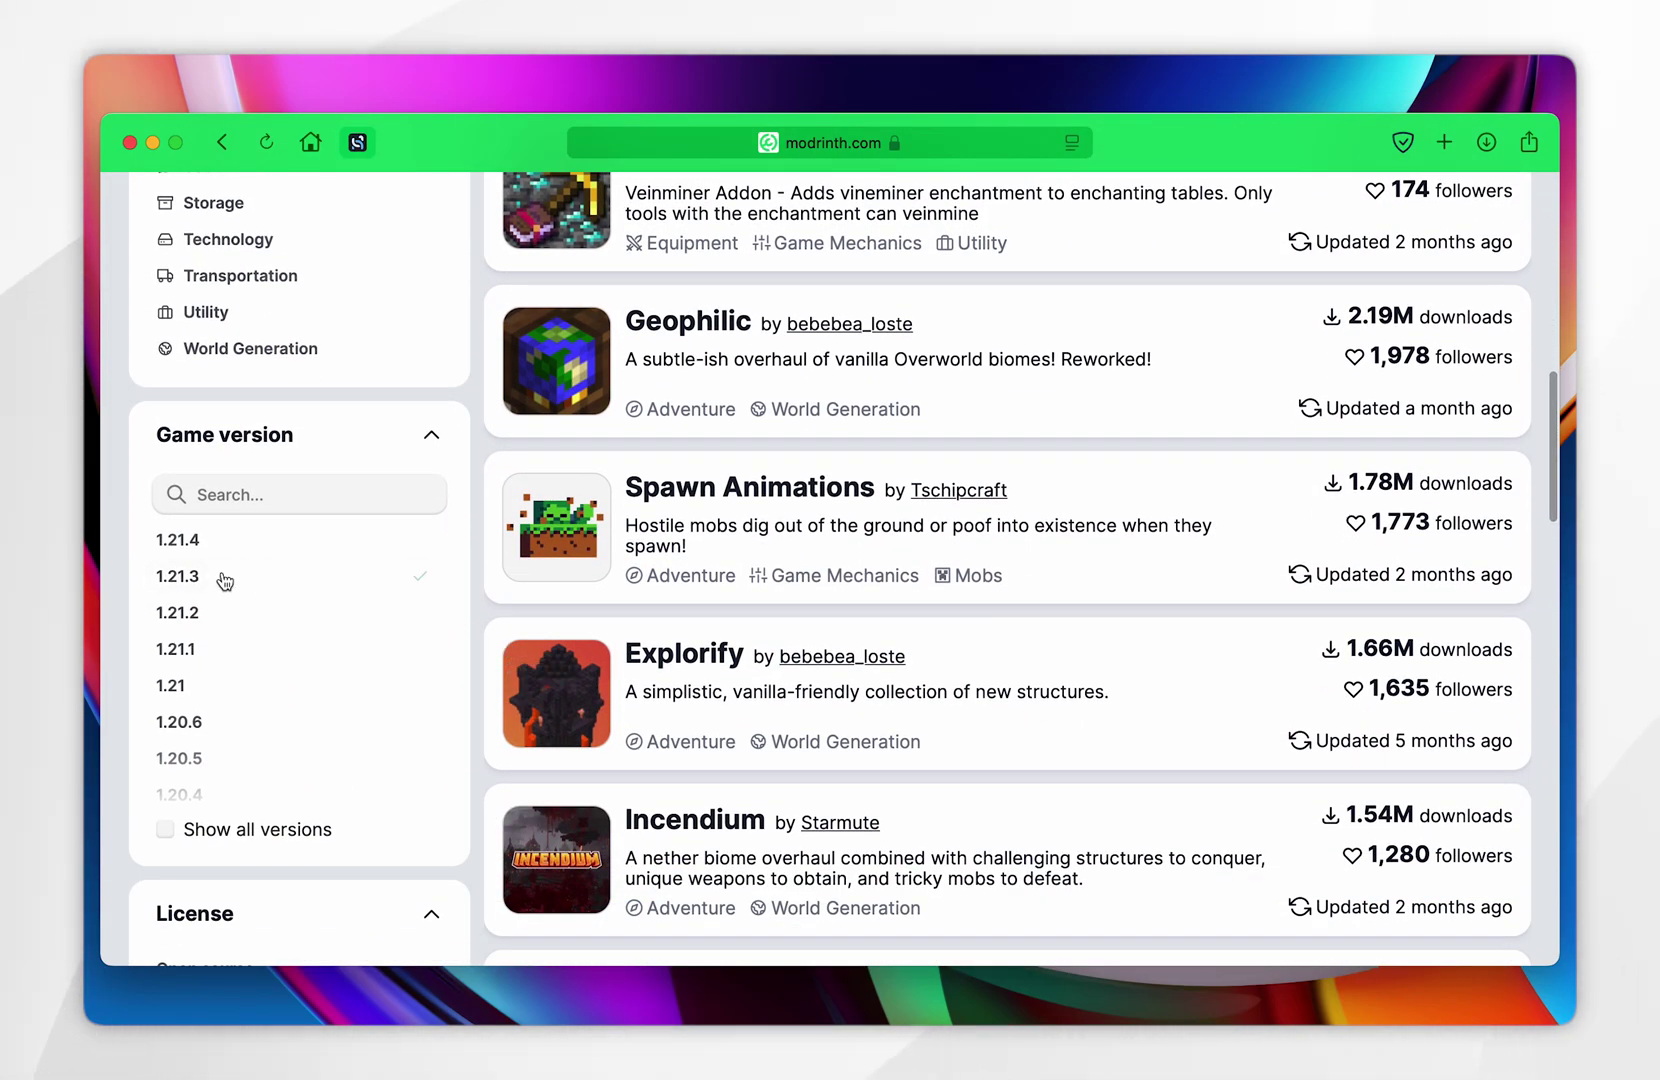
left_click(185, 539)
scroll(183, 541, "up", 8)
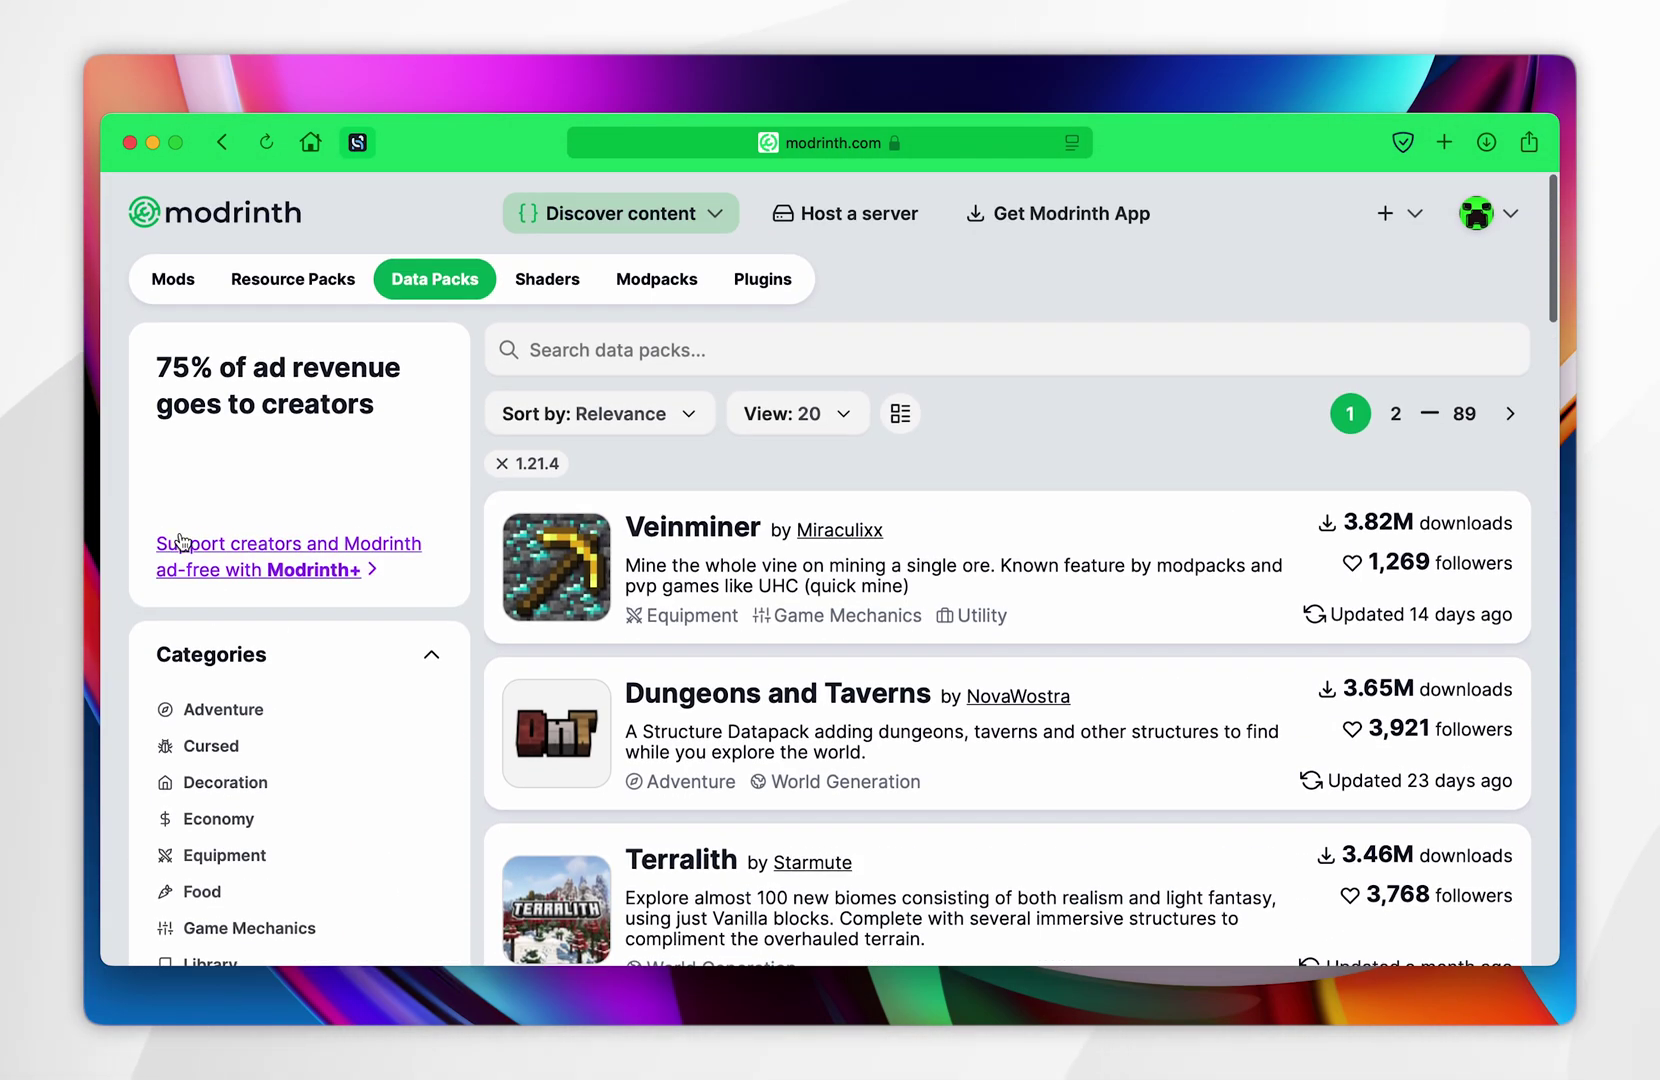
scroll(962, 562, "down", 15)
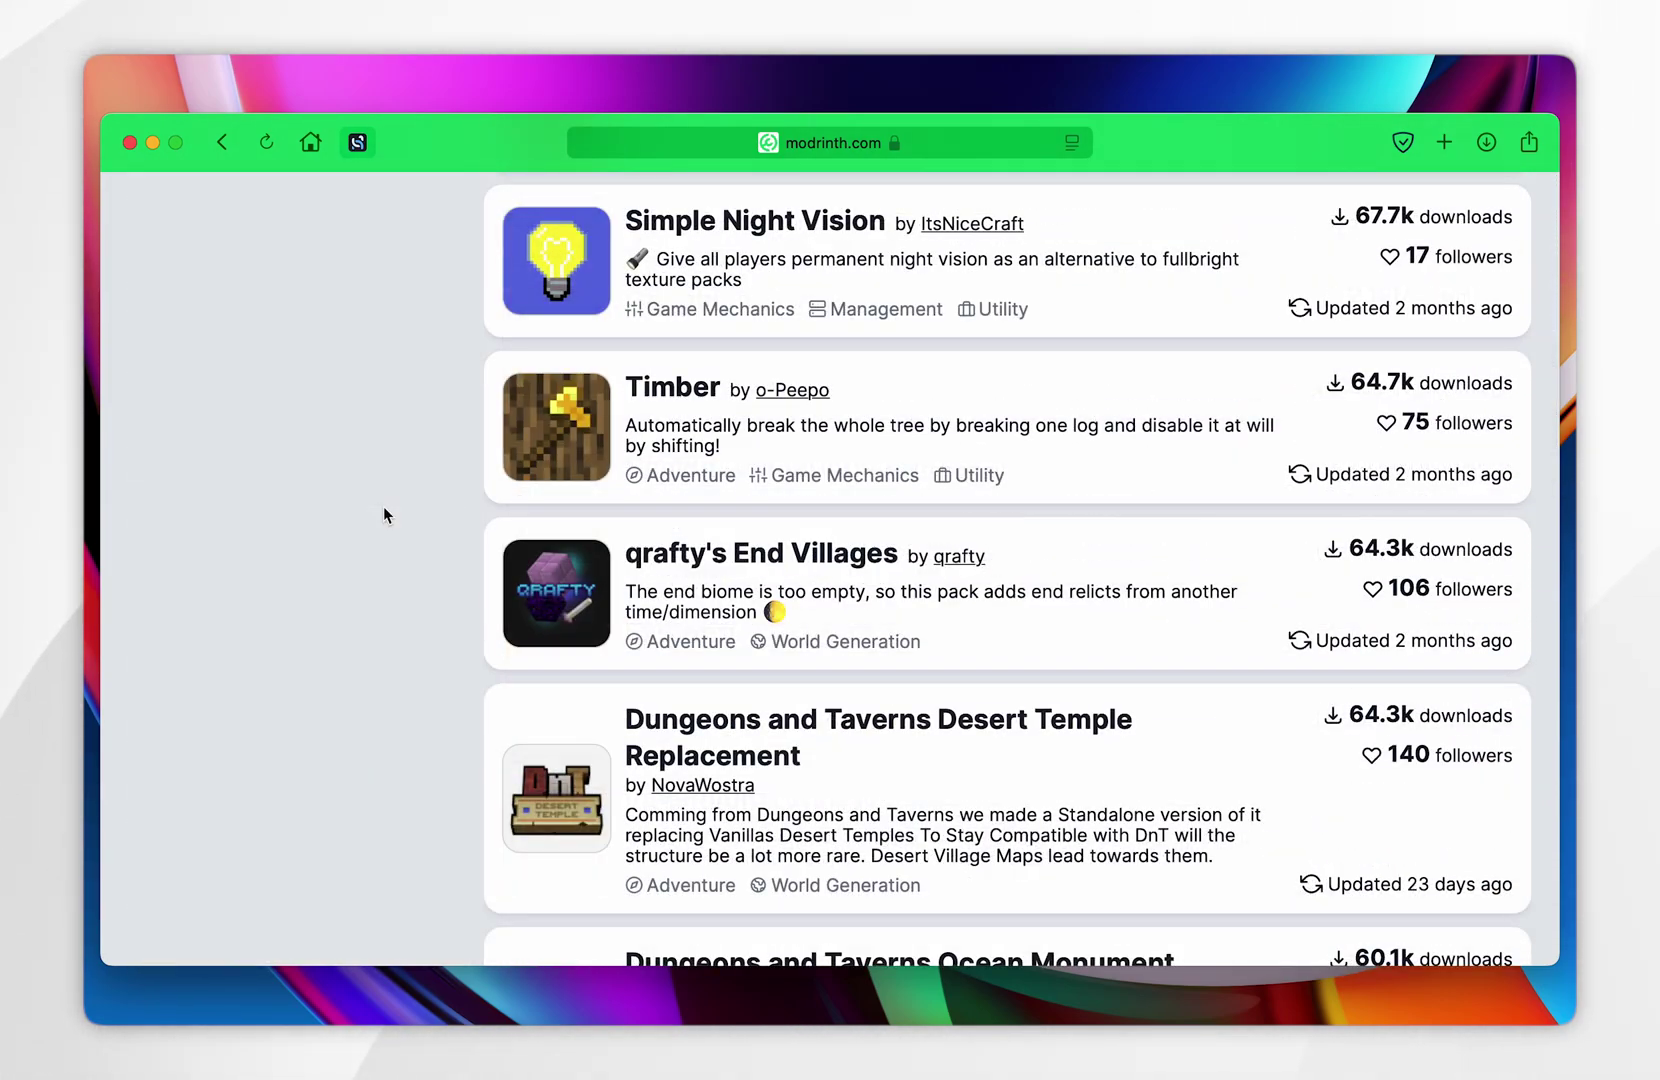
Step: Open the Timber project page from the data pack results
left_click(669, 394)
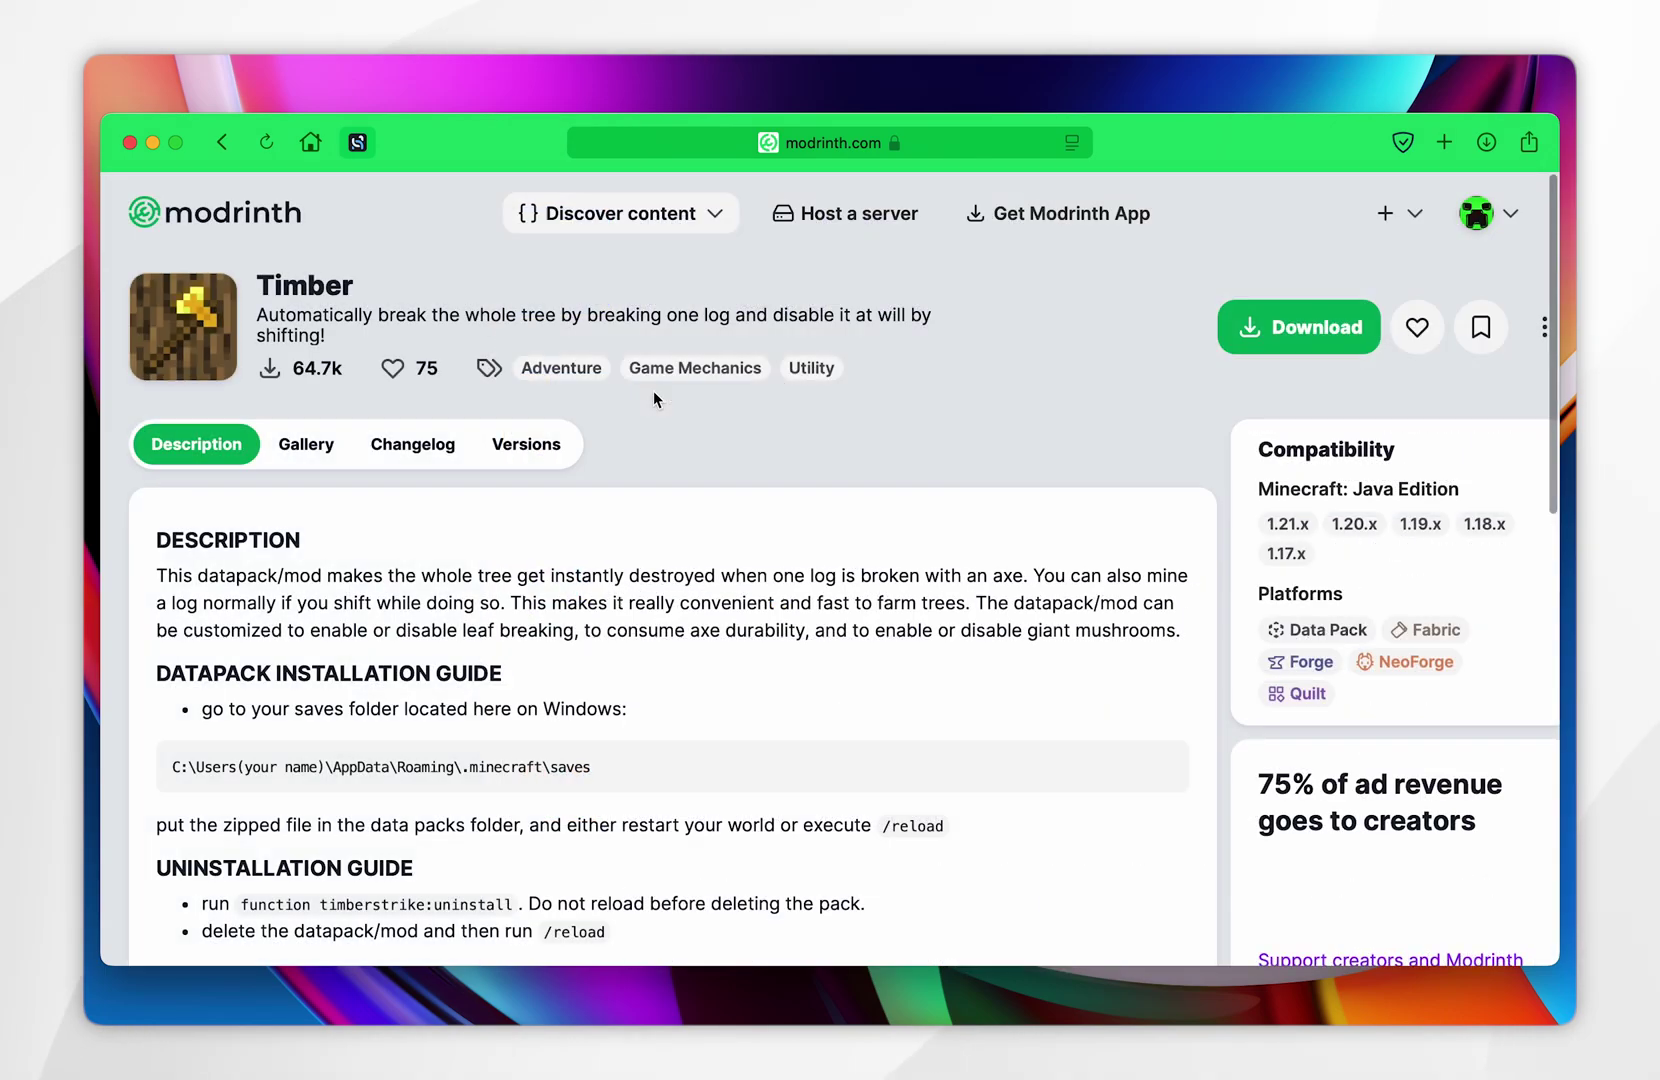
scroll(729, 523, "down", 1)
scroll(729, 523, "up", 1)
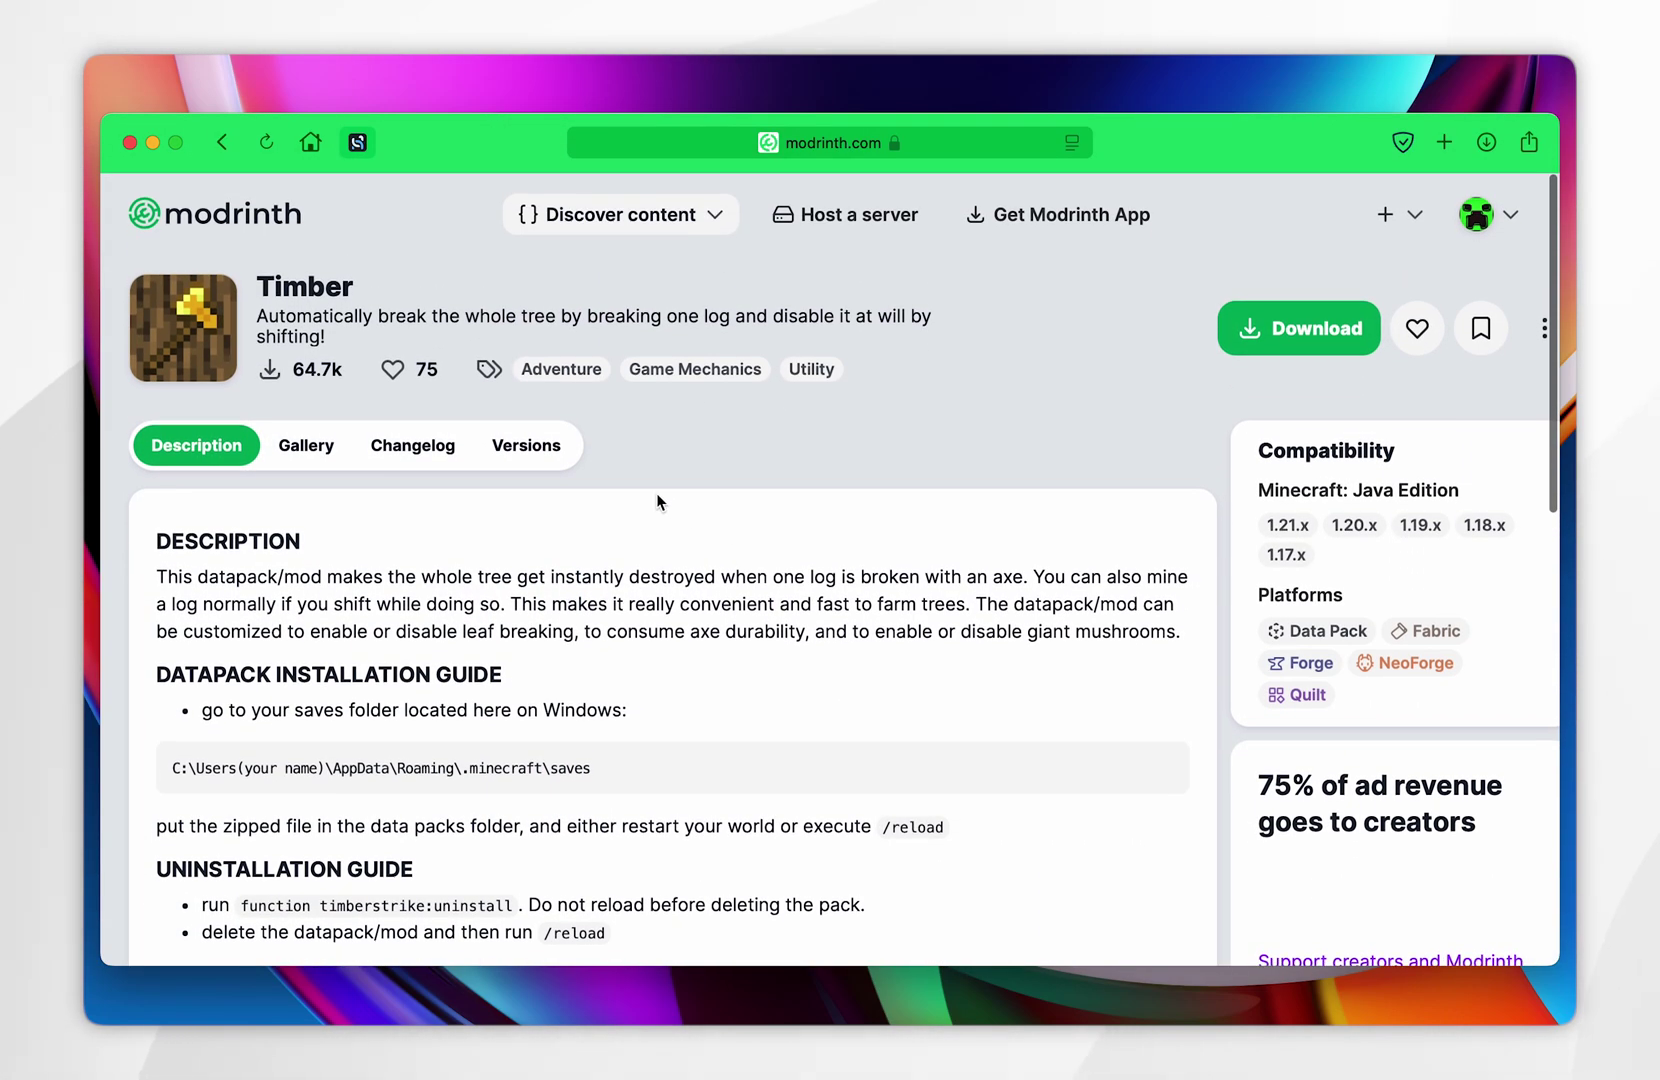
Step: Show Timber's Versions list and scroll through it, led by release 3.1A
left_click(531, 452)
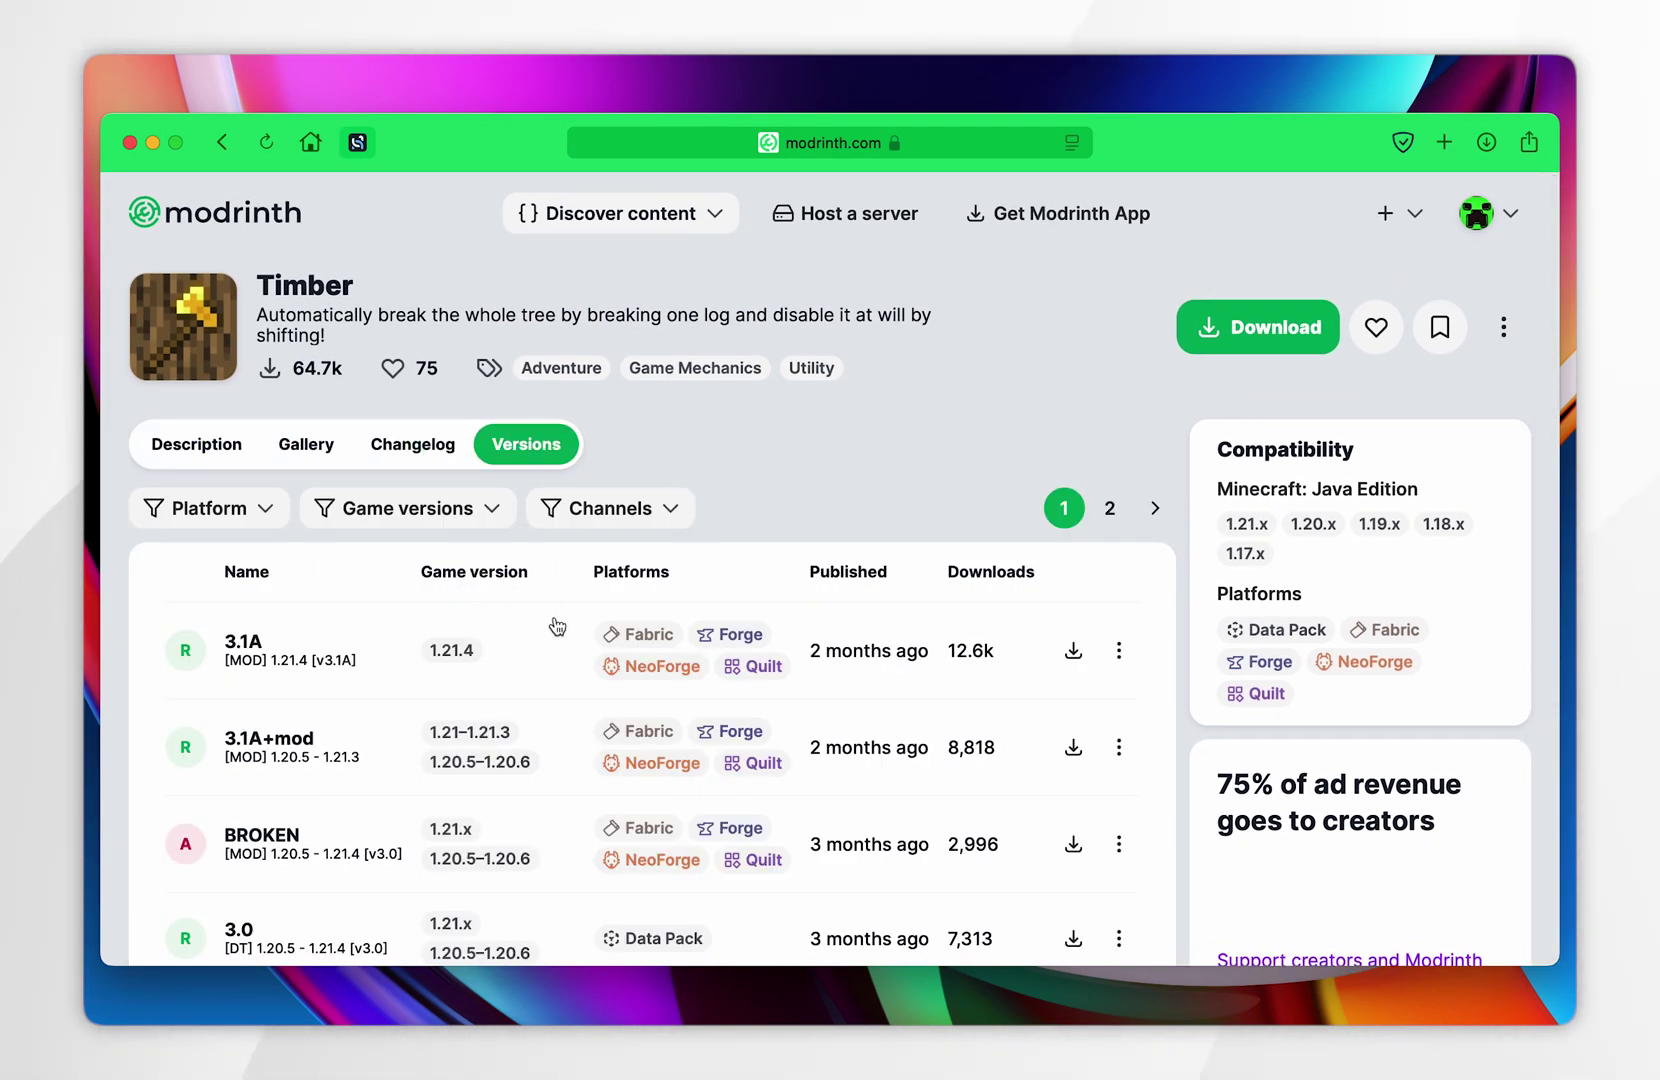
scroll(558, 629, "down", 3)
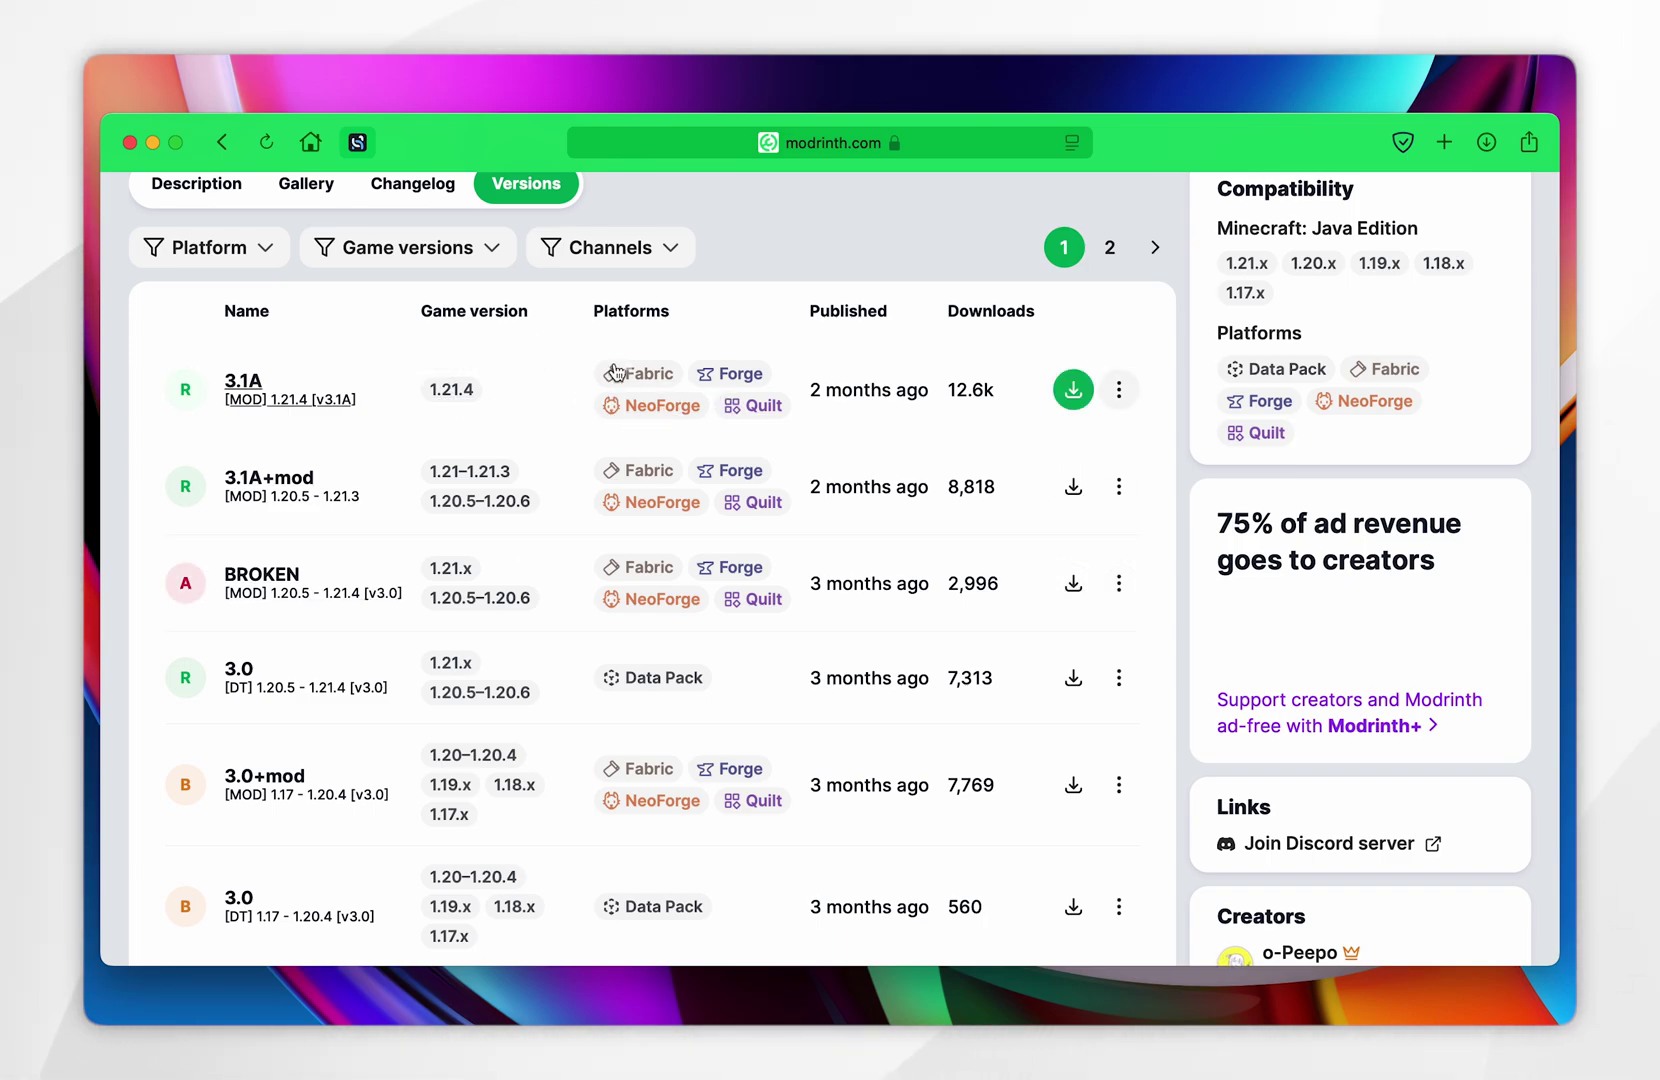
scroll(617, 378, "down", 2)
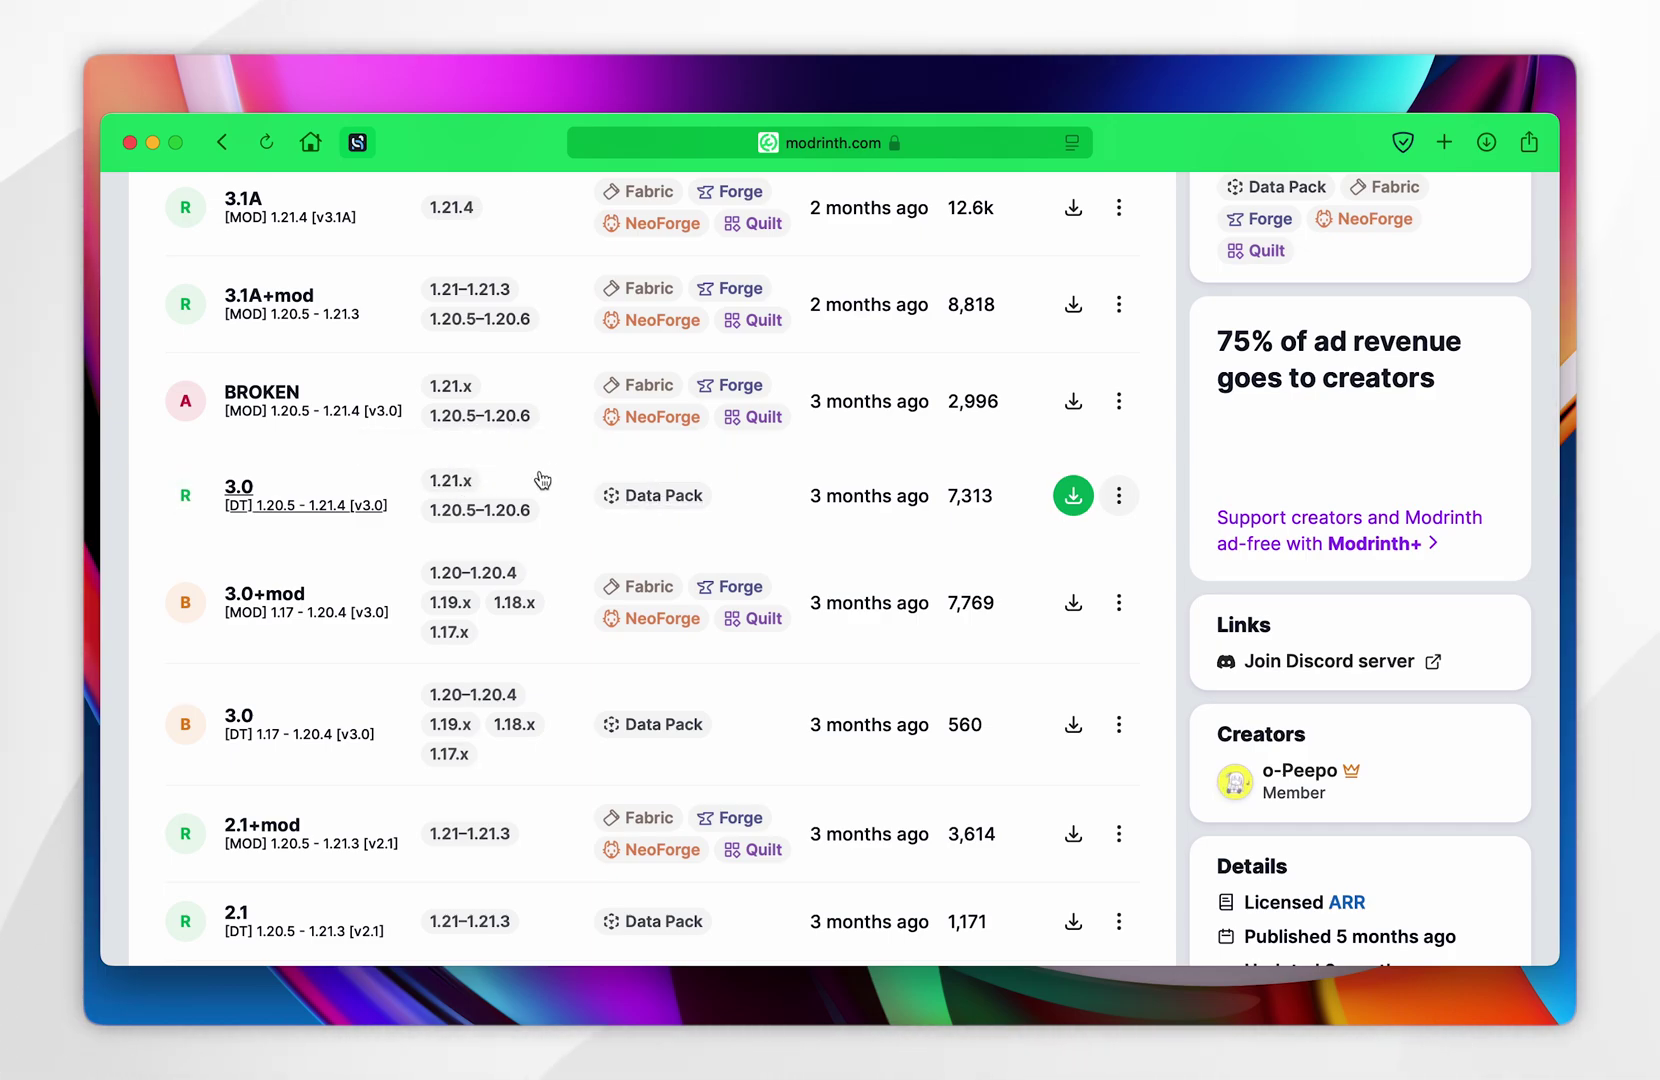
scroll(542, 480, "up", 5)
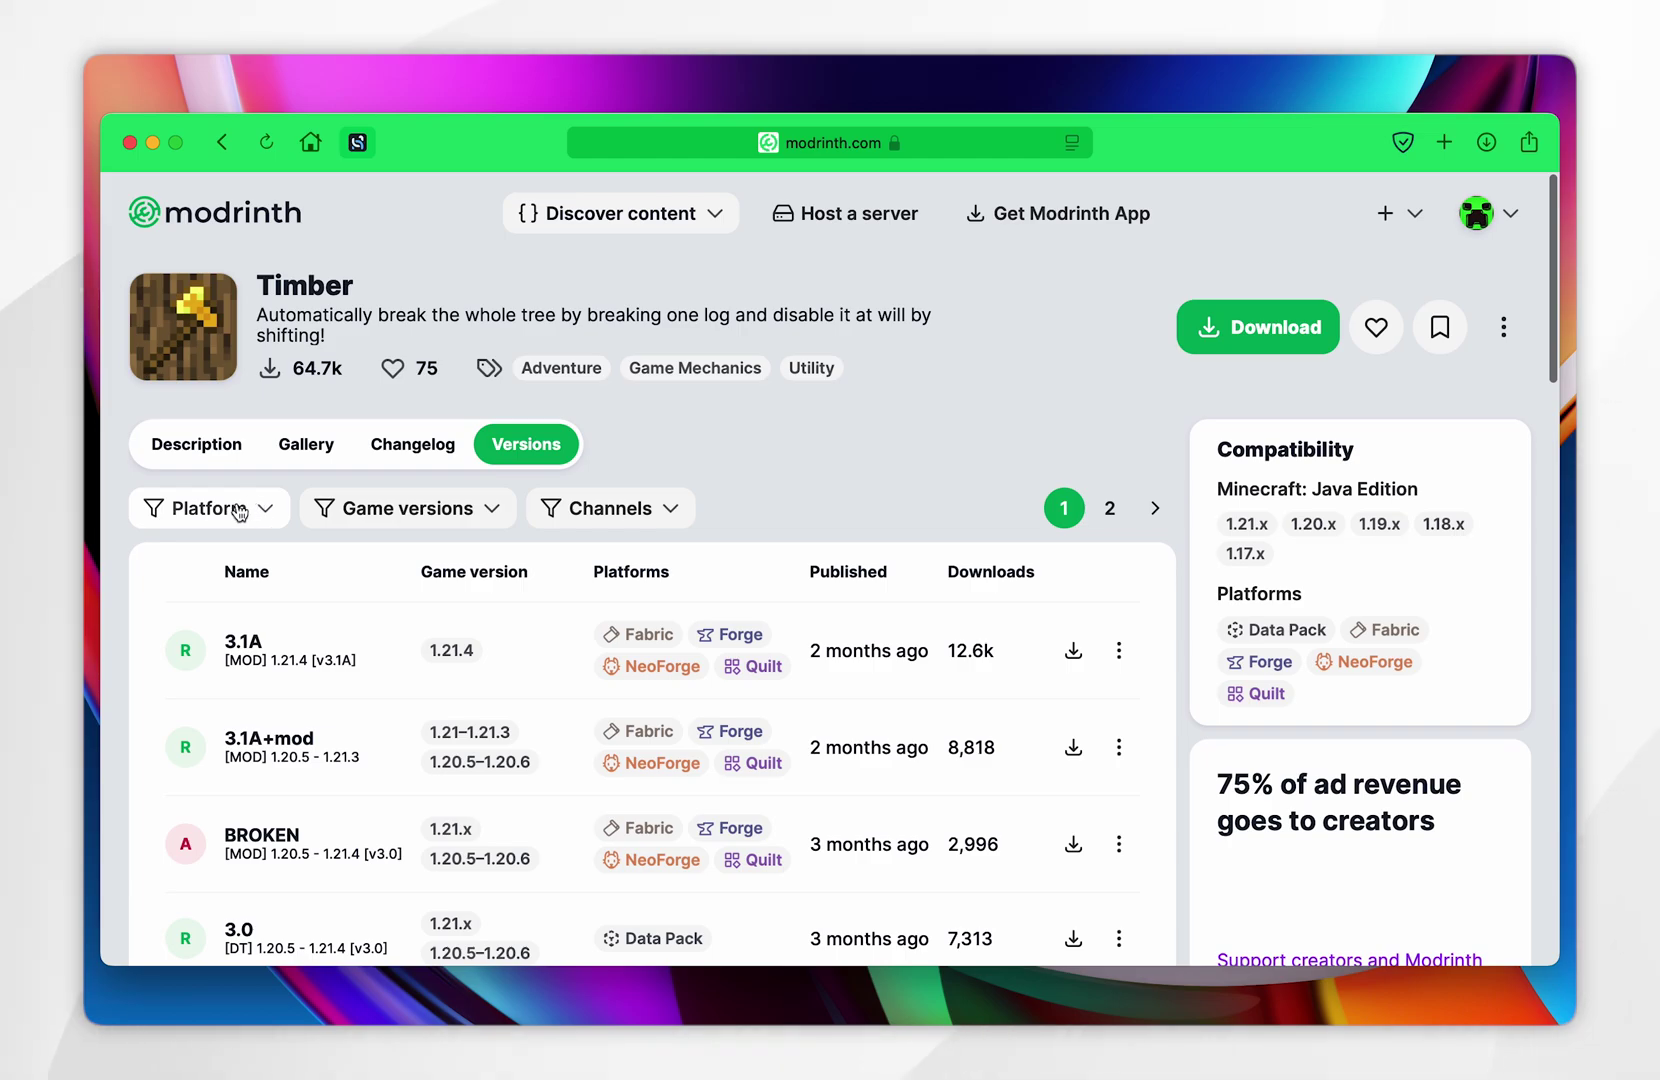
Step: Filter Timber's versions to Platform Data Pack and game version 1.21.4
left_click(238, 510)
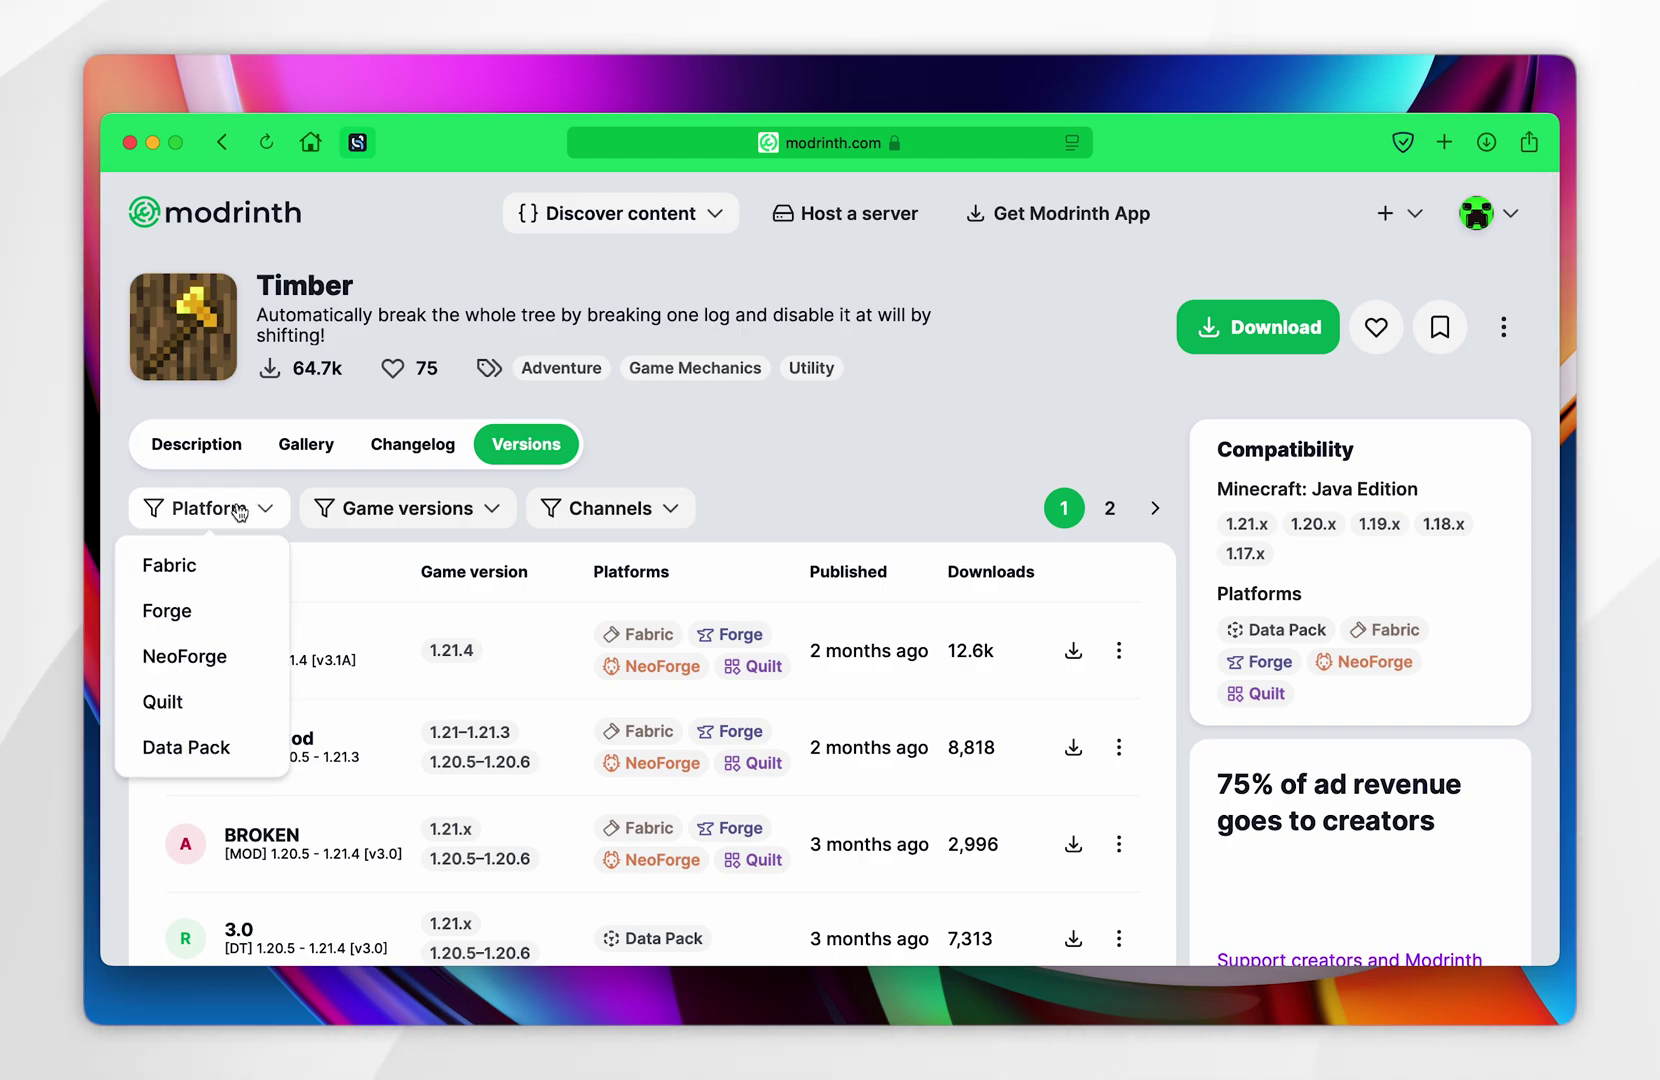
left_click(191, 750)
left_click(375, 512)
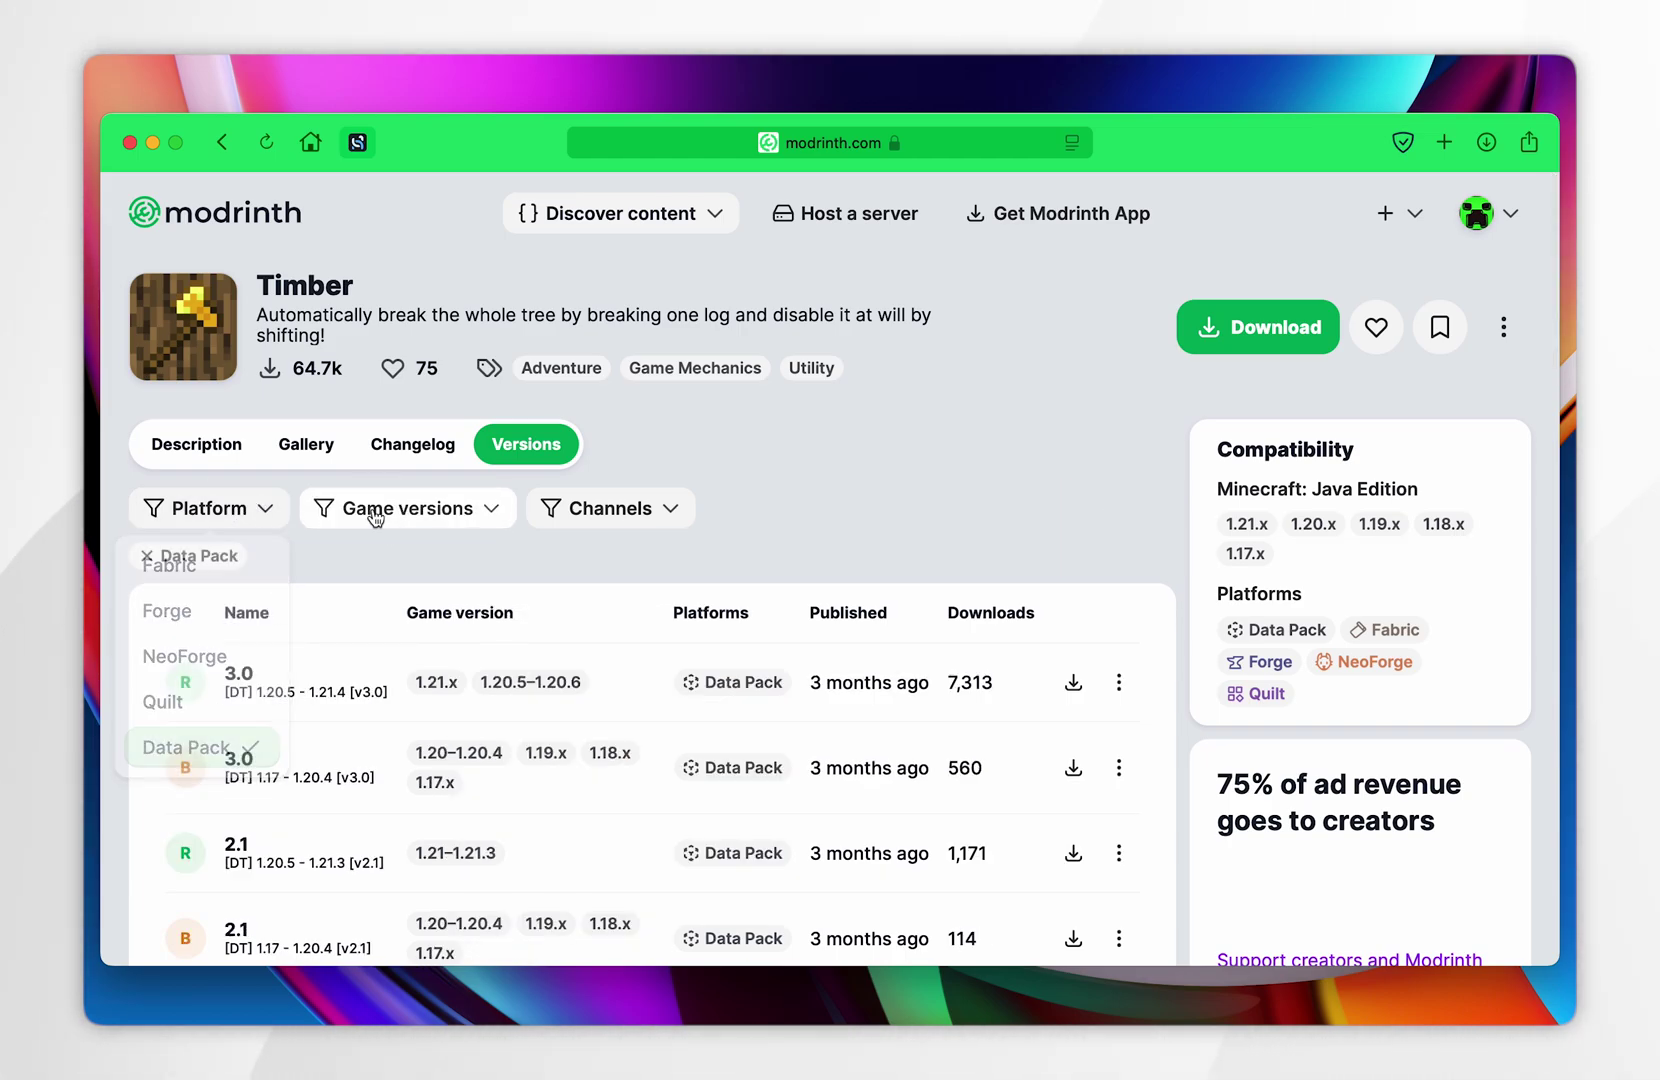
left_click(219, 622)
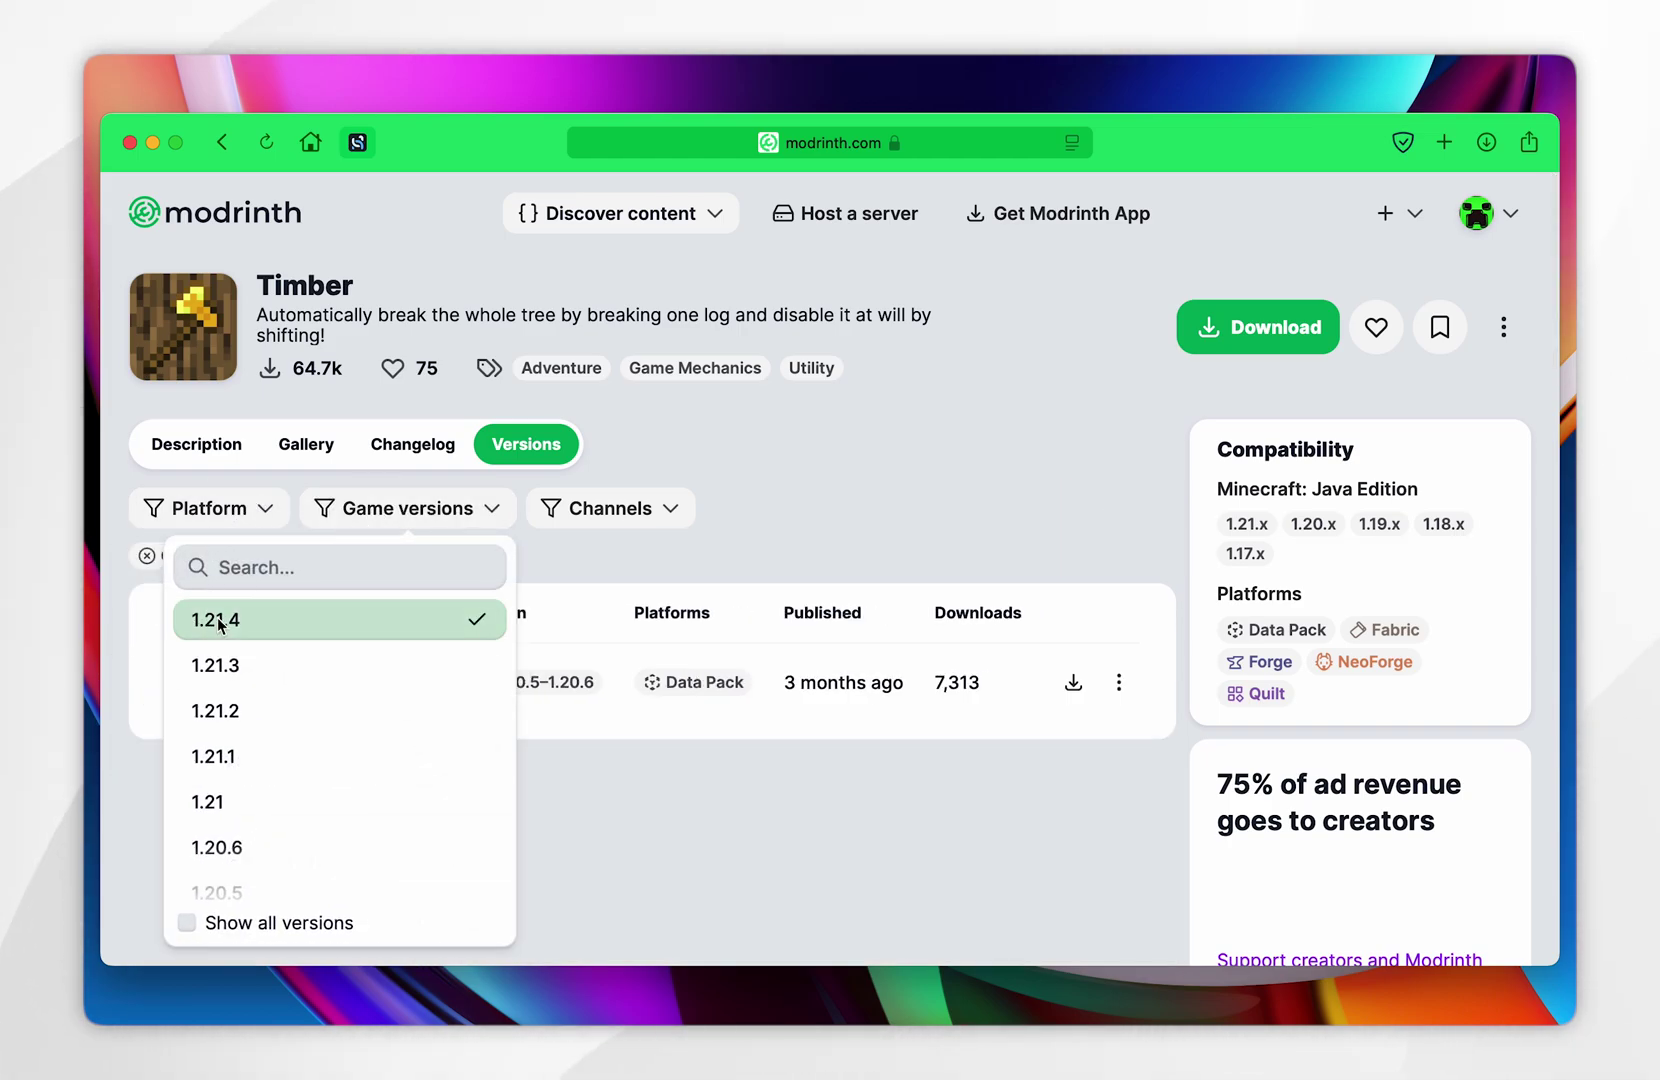
left_click(900, 518)
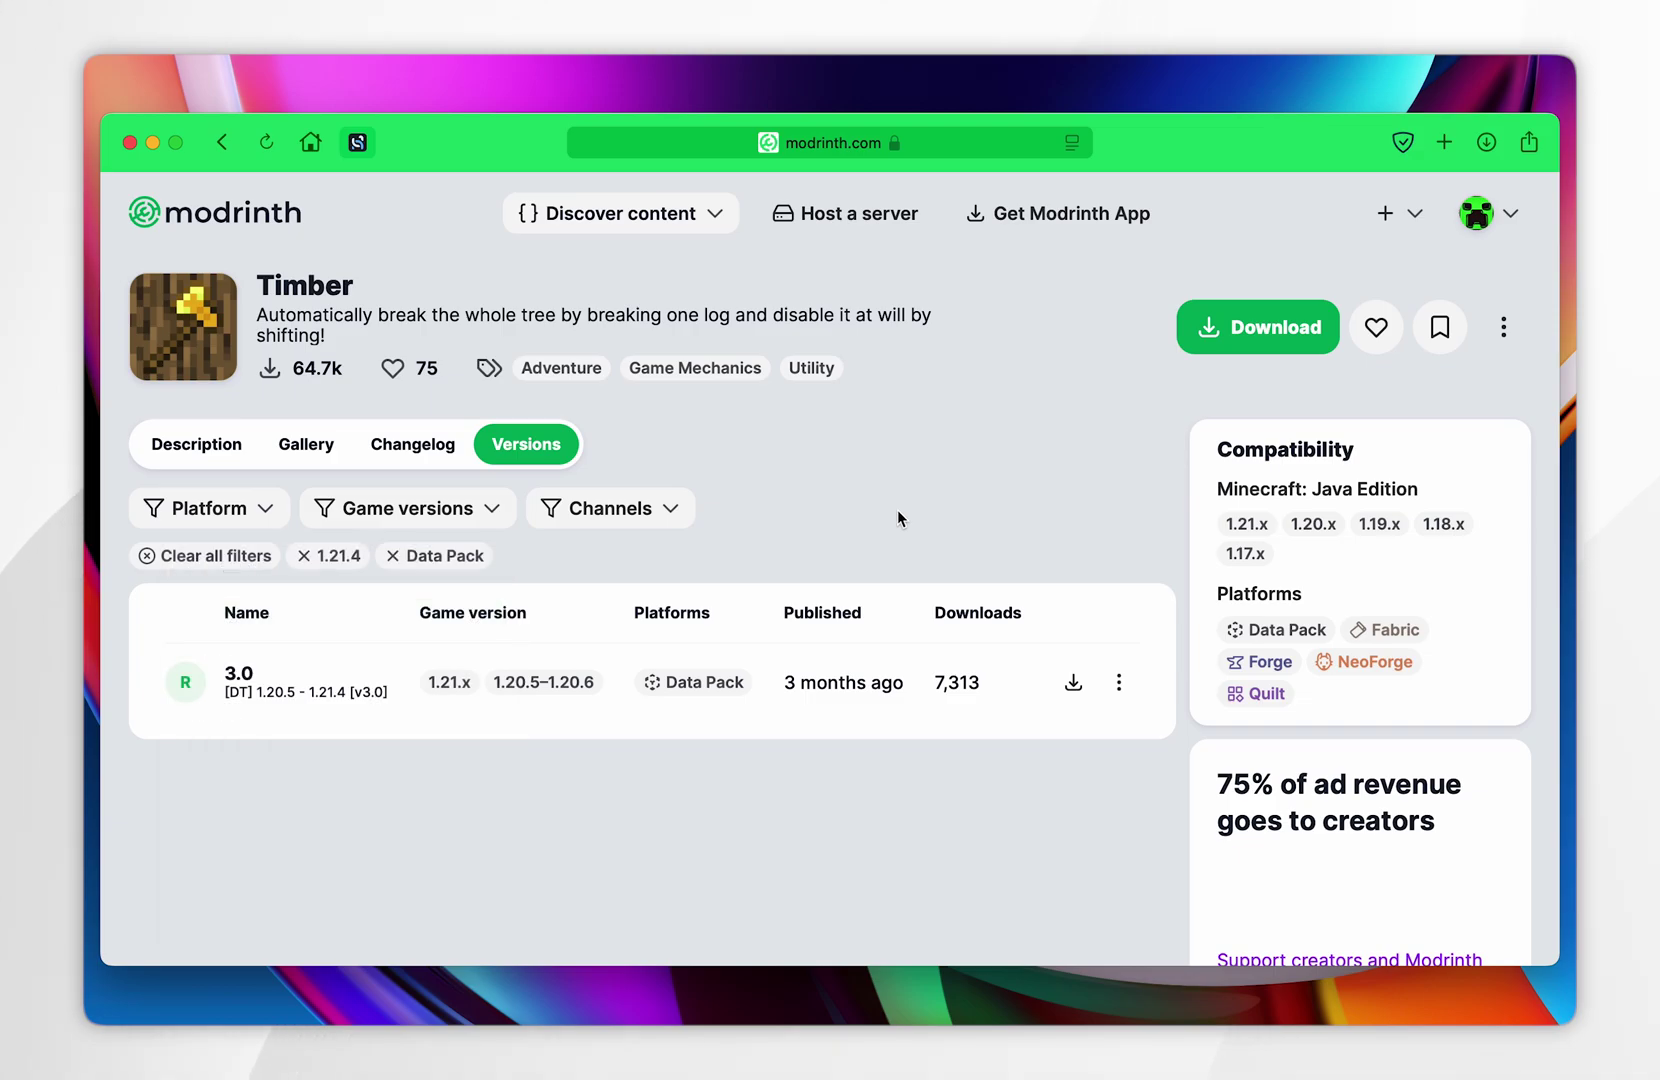
Step: Download version 3.0 and save Timber Strike v3.0 1.20.5 - 1.21.4.zip to the Desktop
left_click(282, 697)
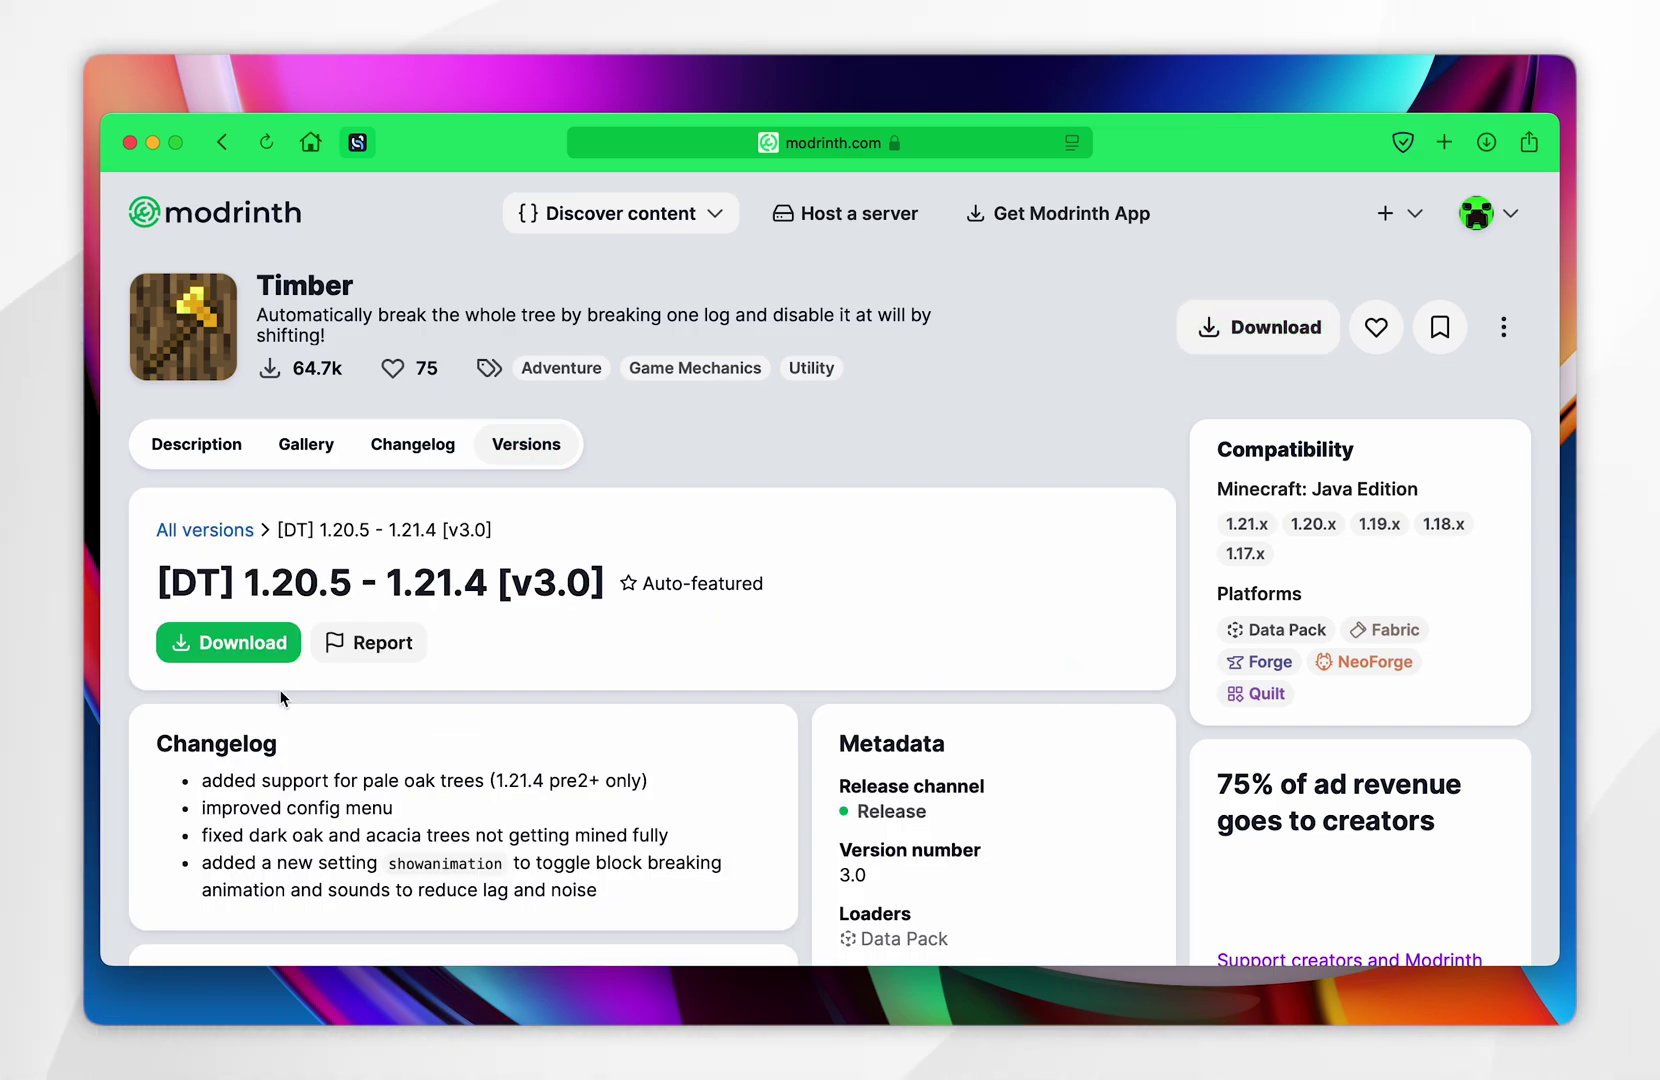
left_click(226, 648)
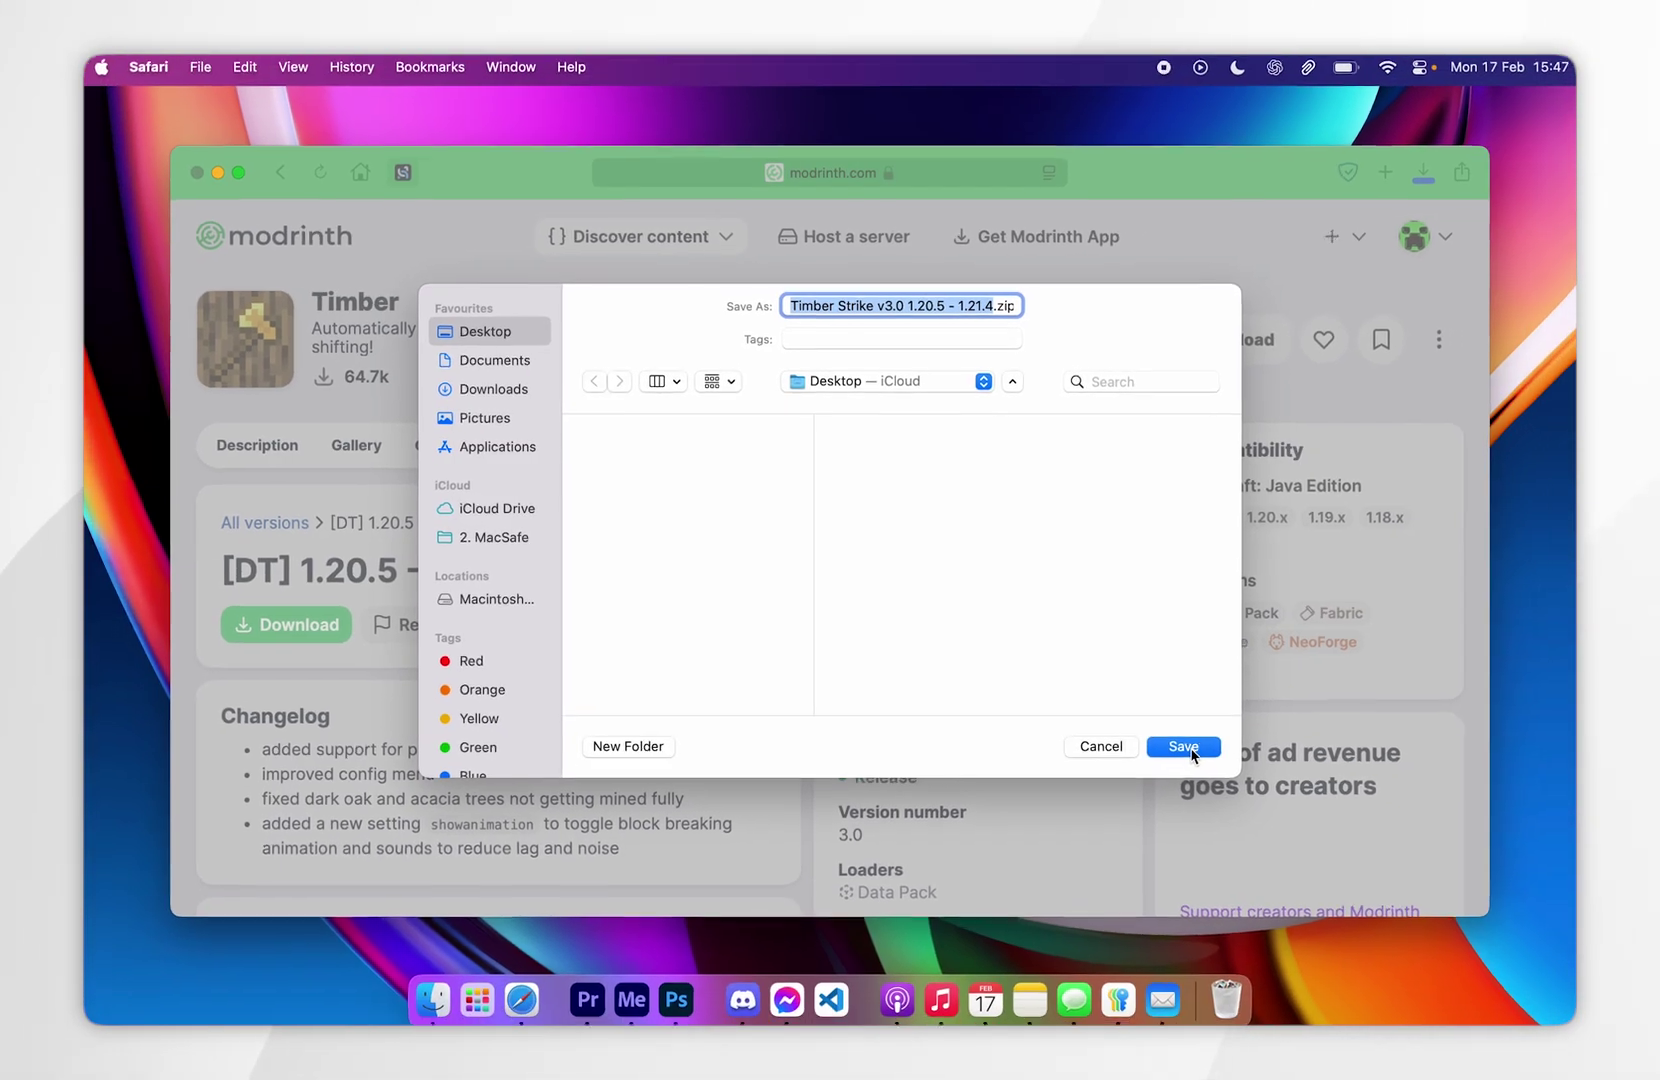
left_click(1240, 777)
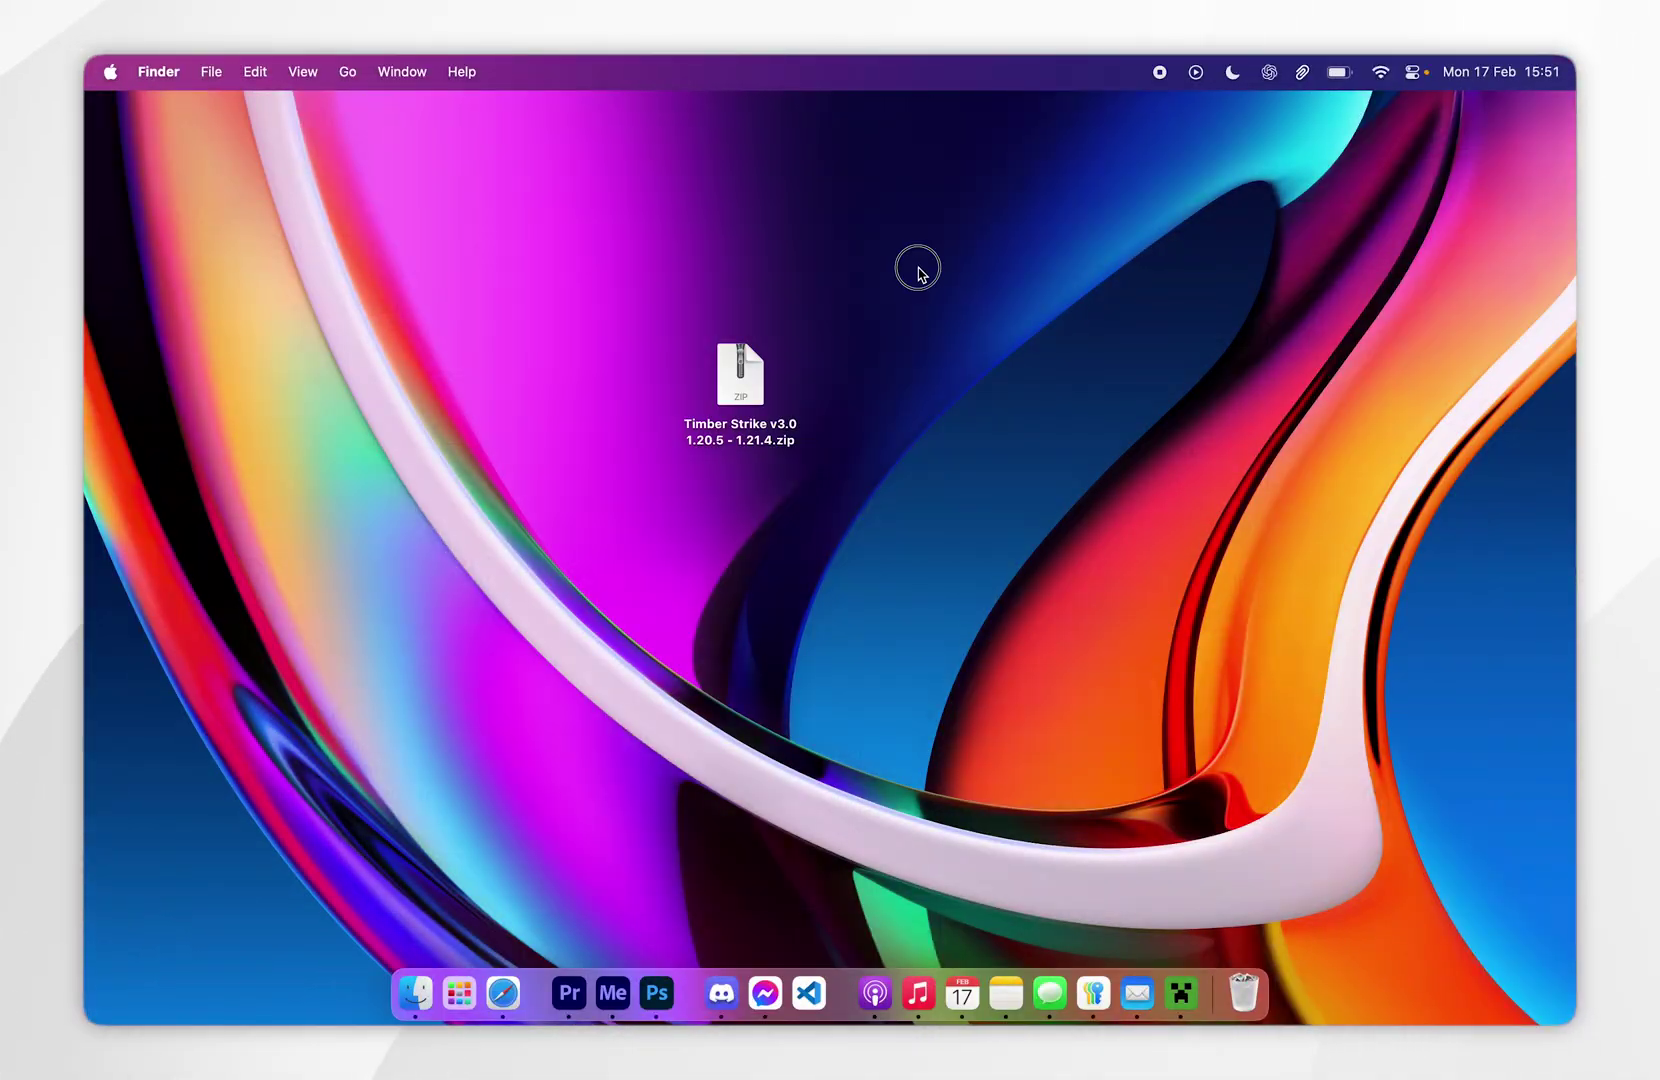
left_click_drag(918, 268, 651, 495)
left_click(869, 390)
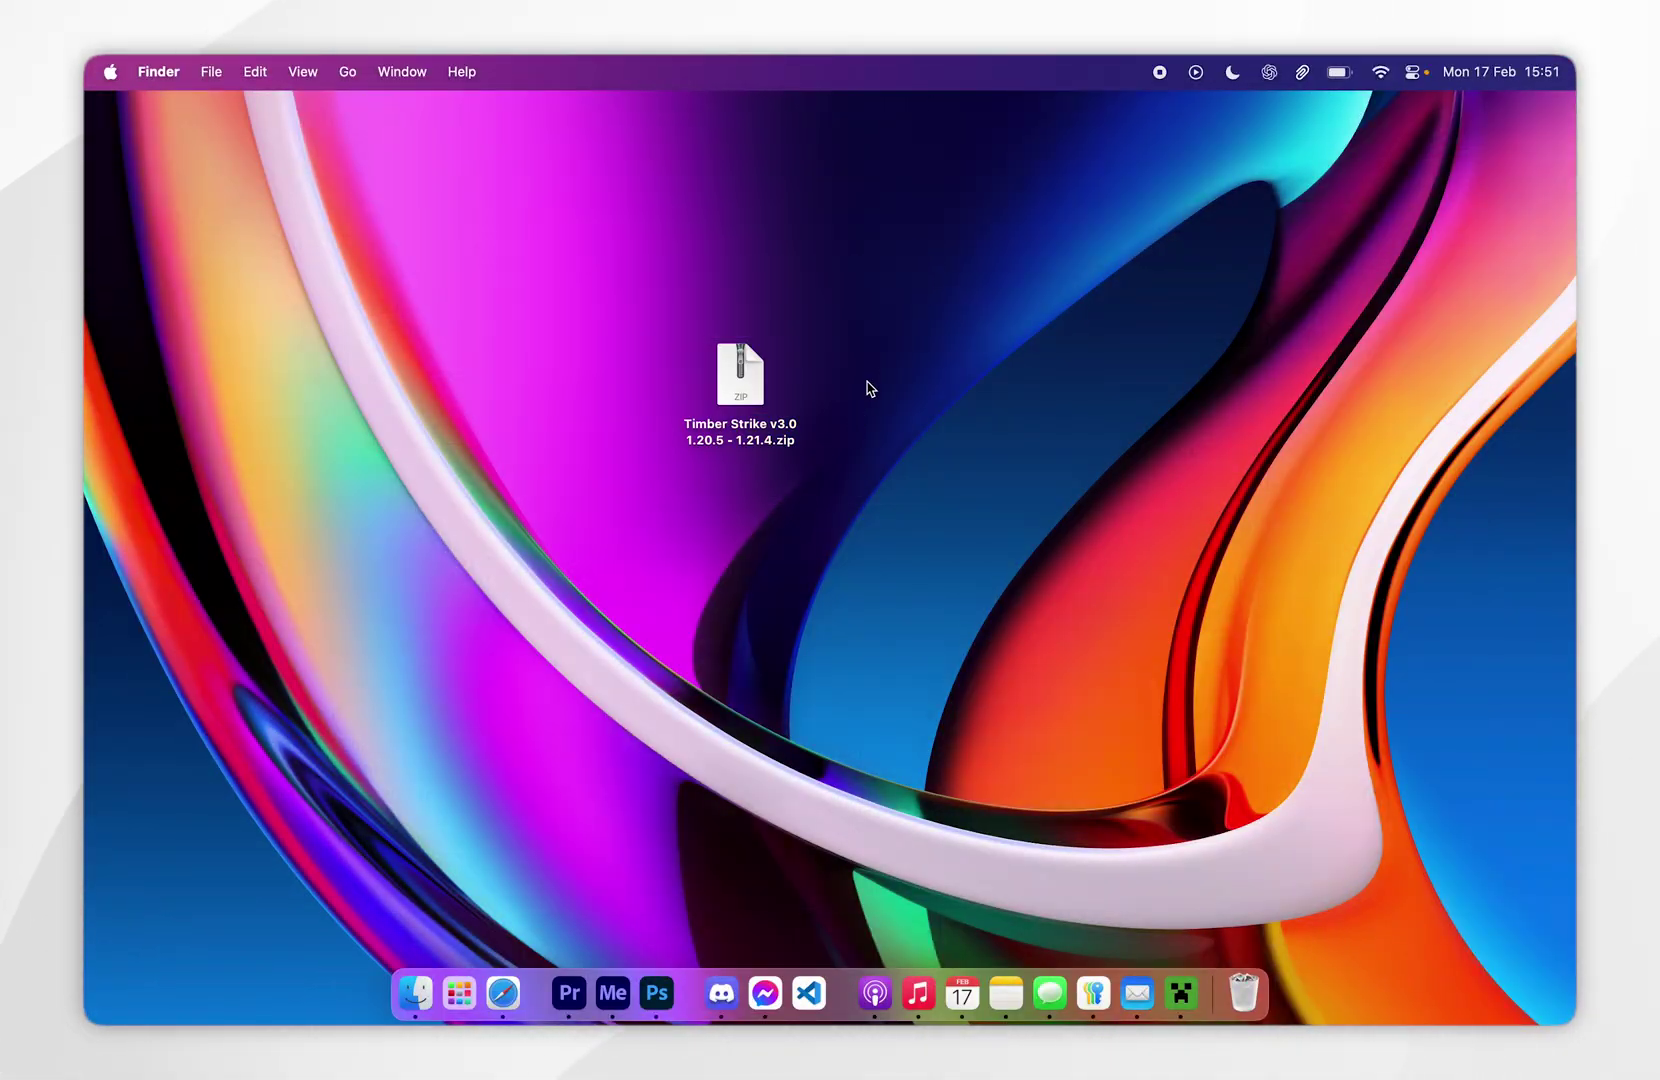
Step: Launch Minecraft latest release 1.21.4 from the Launcher and open the Singleplayer world list
left_click(1181, 993)
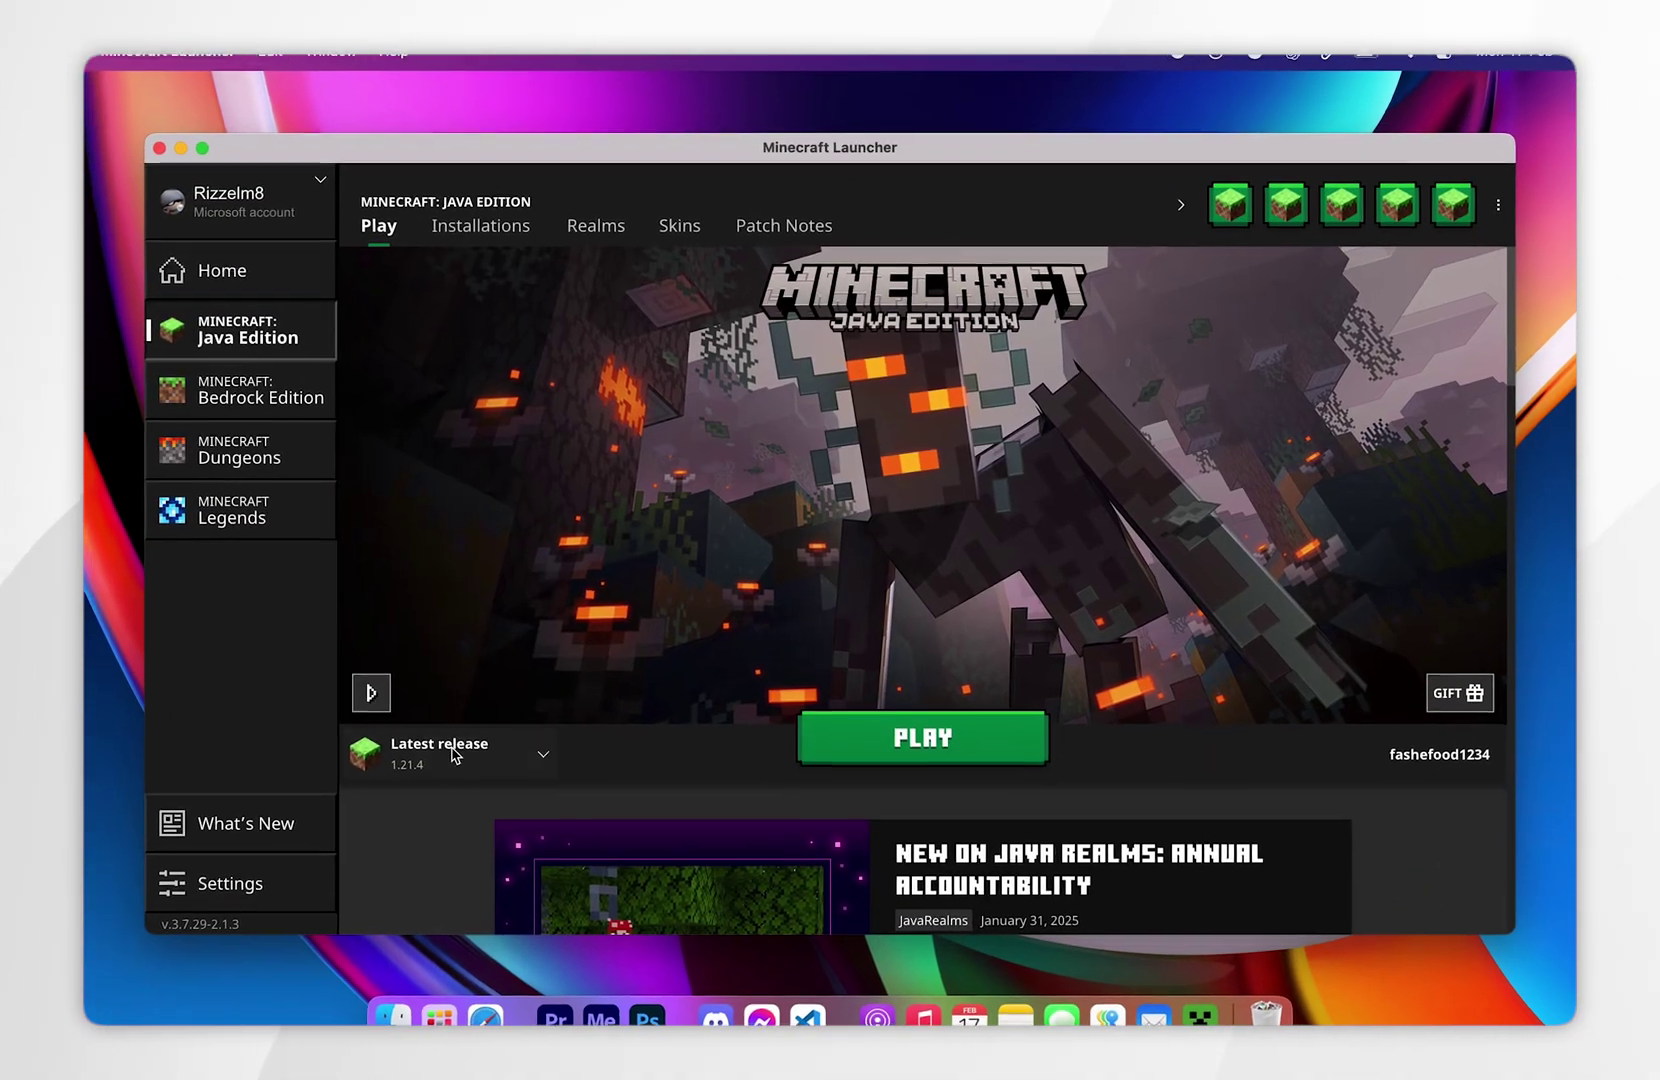
left_click(470, 737)
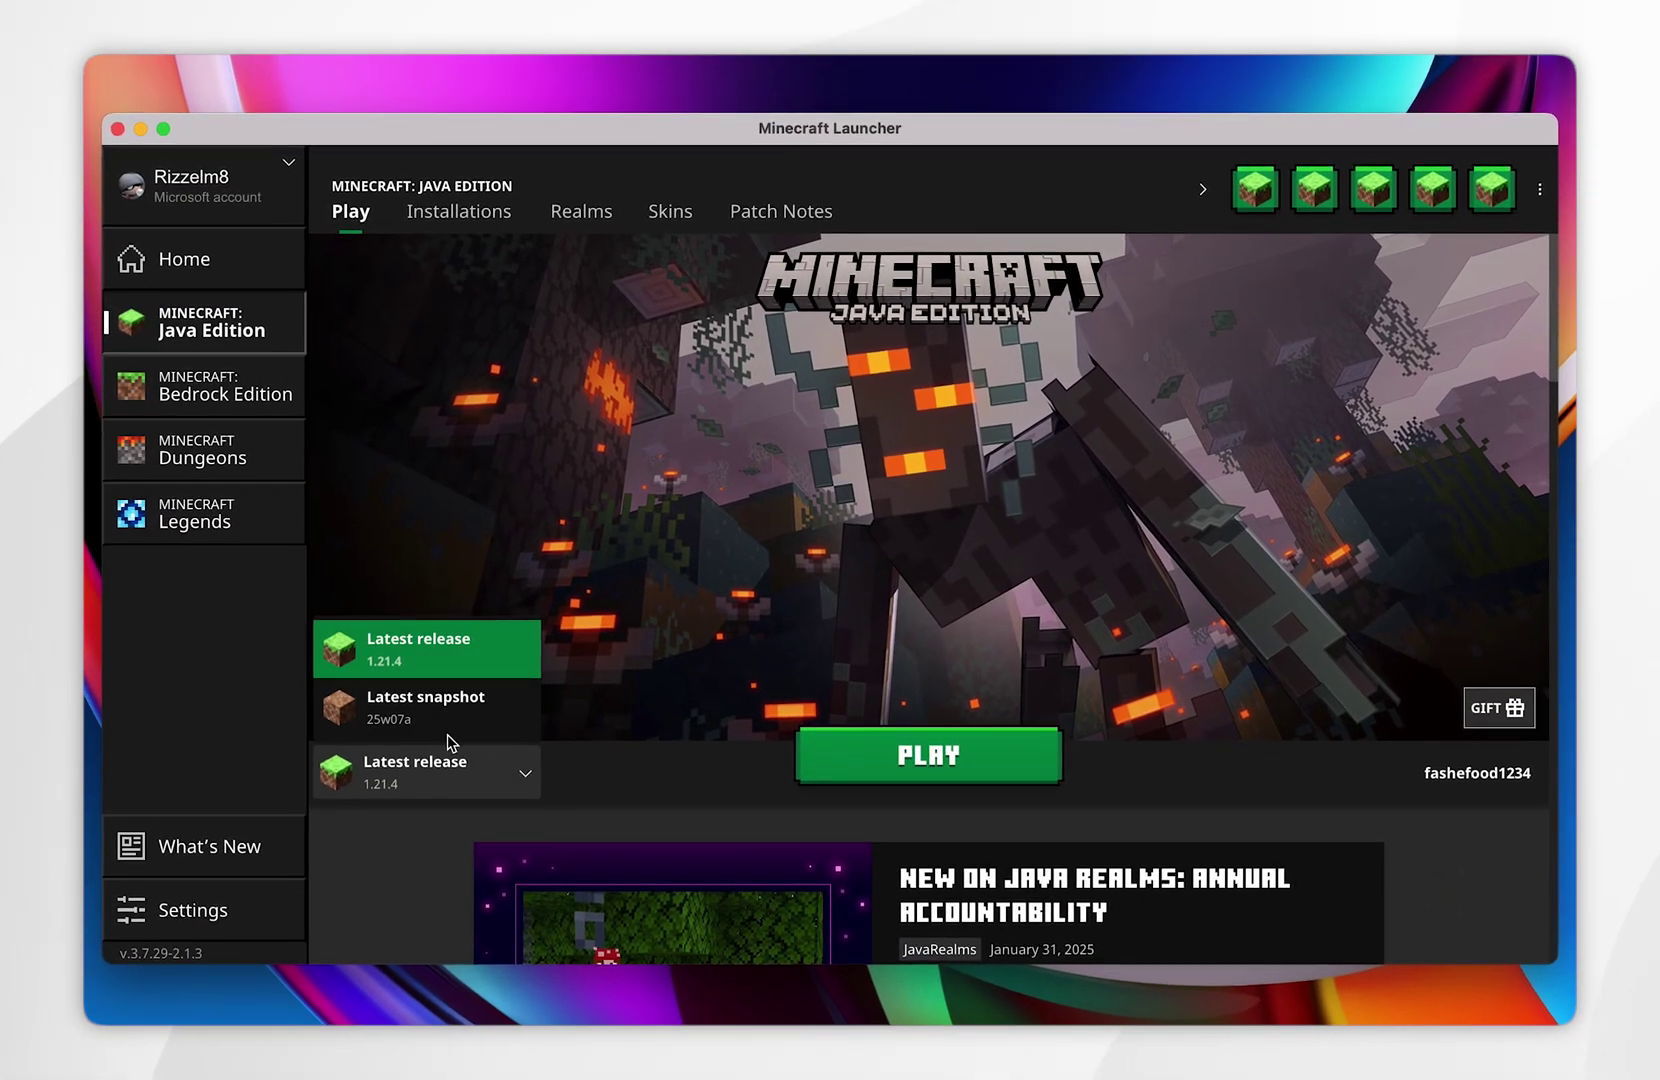
left_click(412, 656)
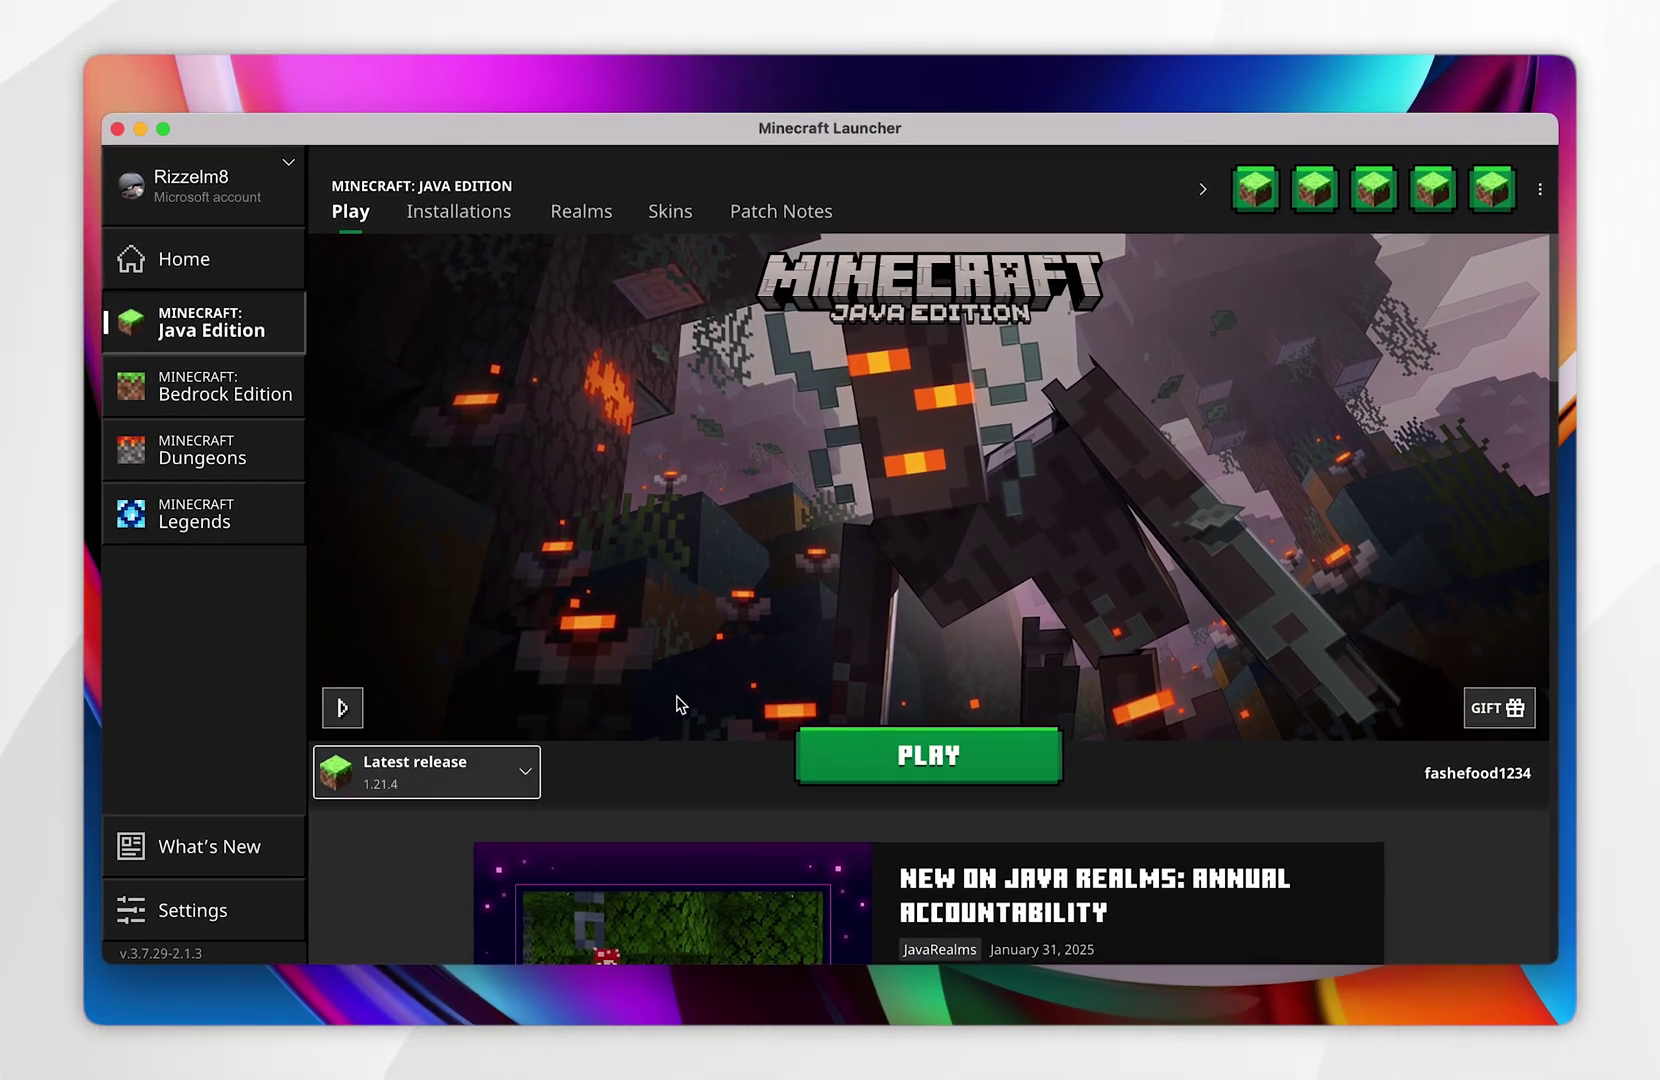
left_click(862, 757)
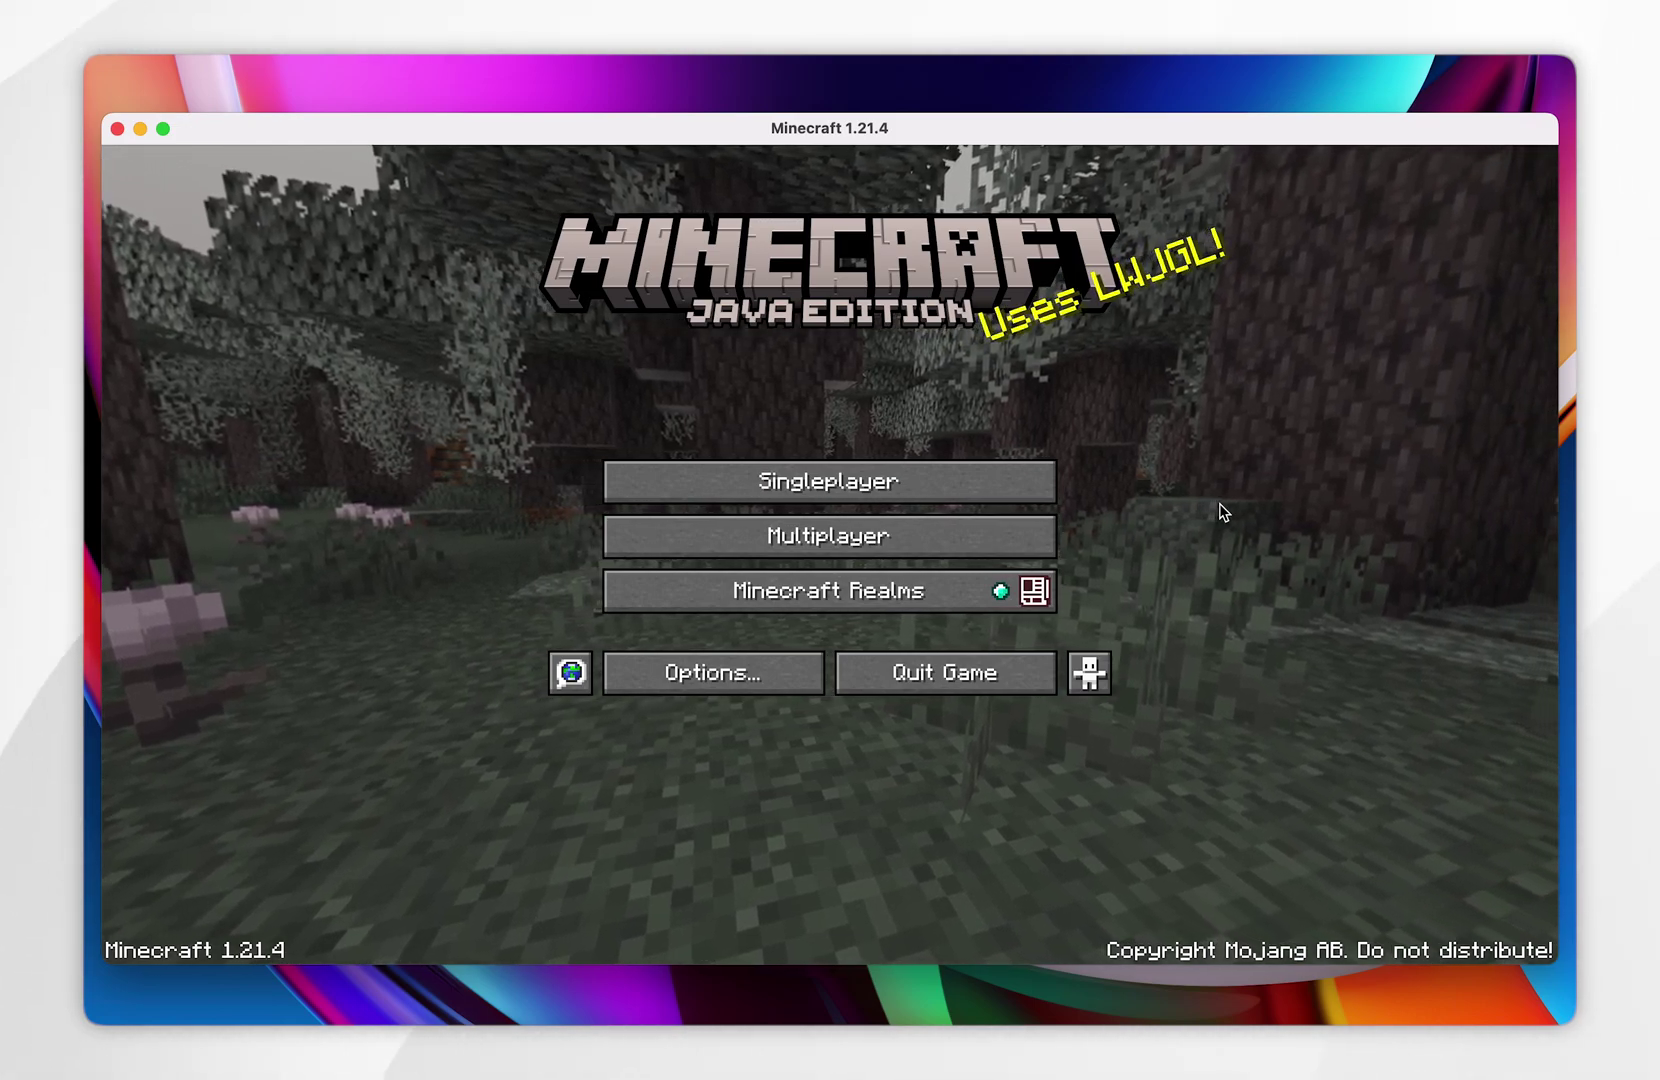
left_click(857, 476)
Step: Open Old World's save folder in Finder from its Edit World screen
left_click(764, 335)
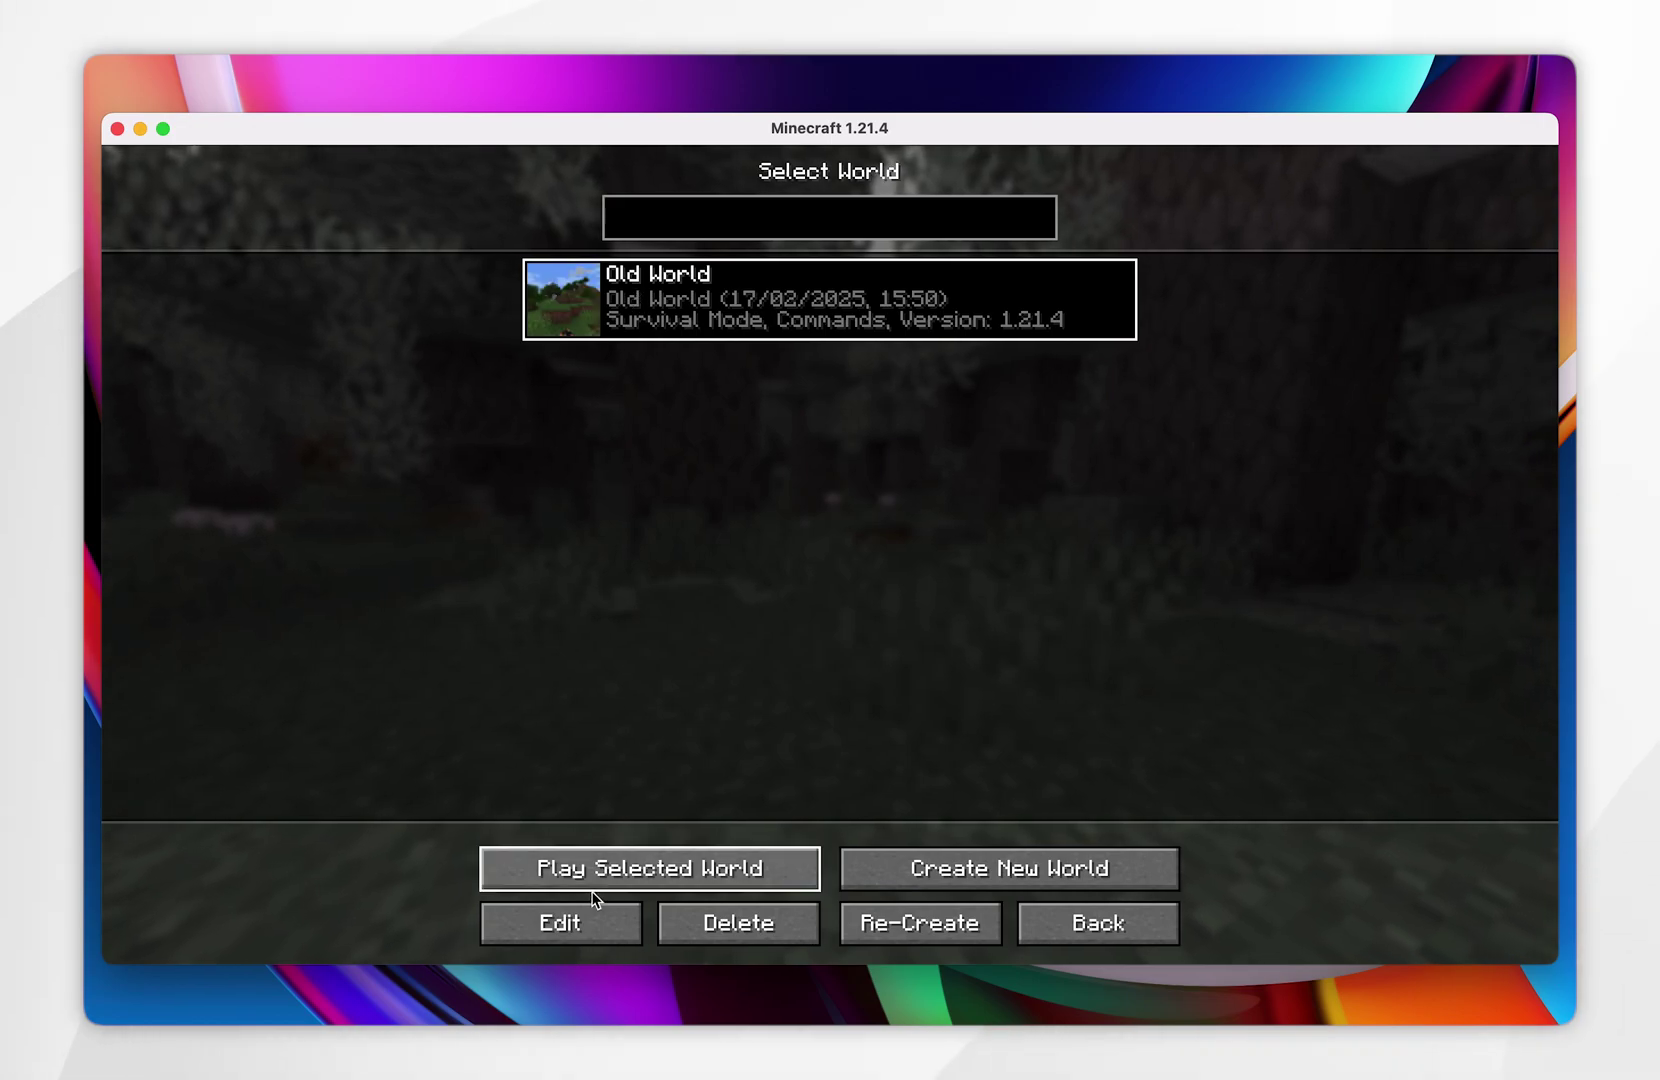
left_click(560, 922)
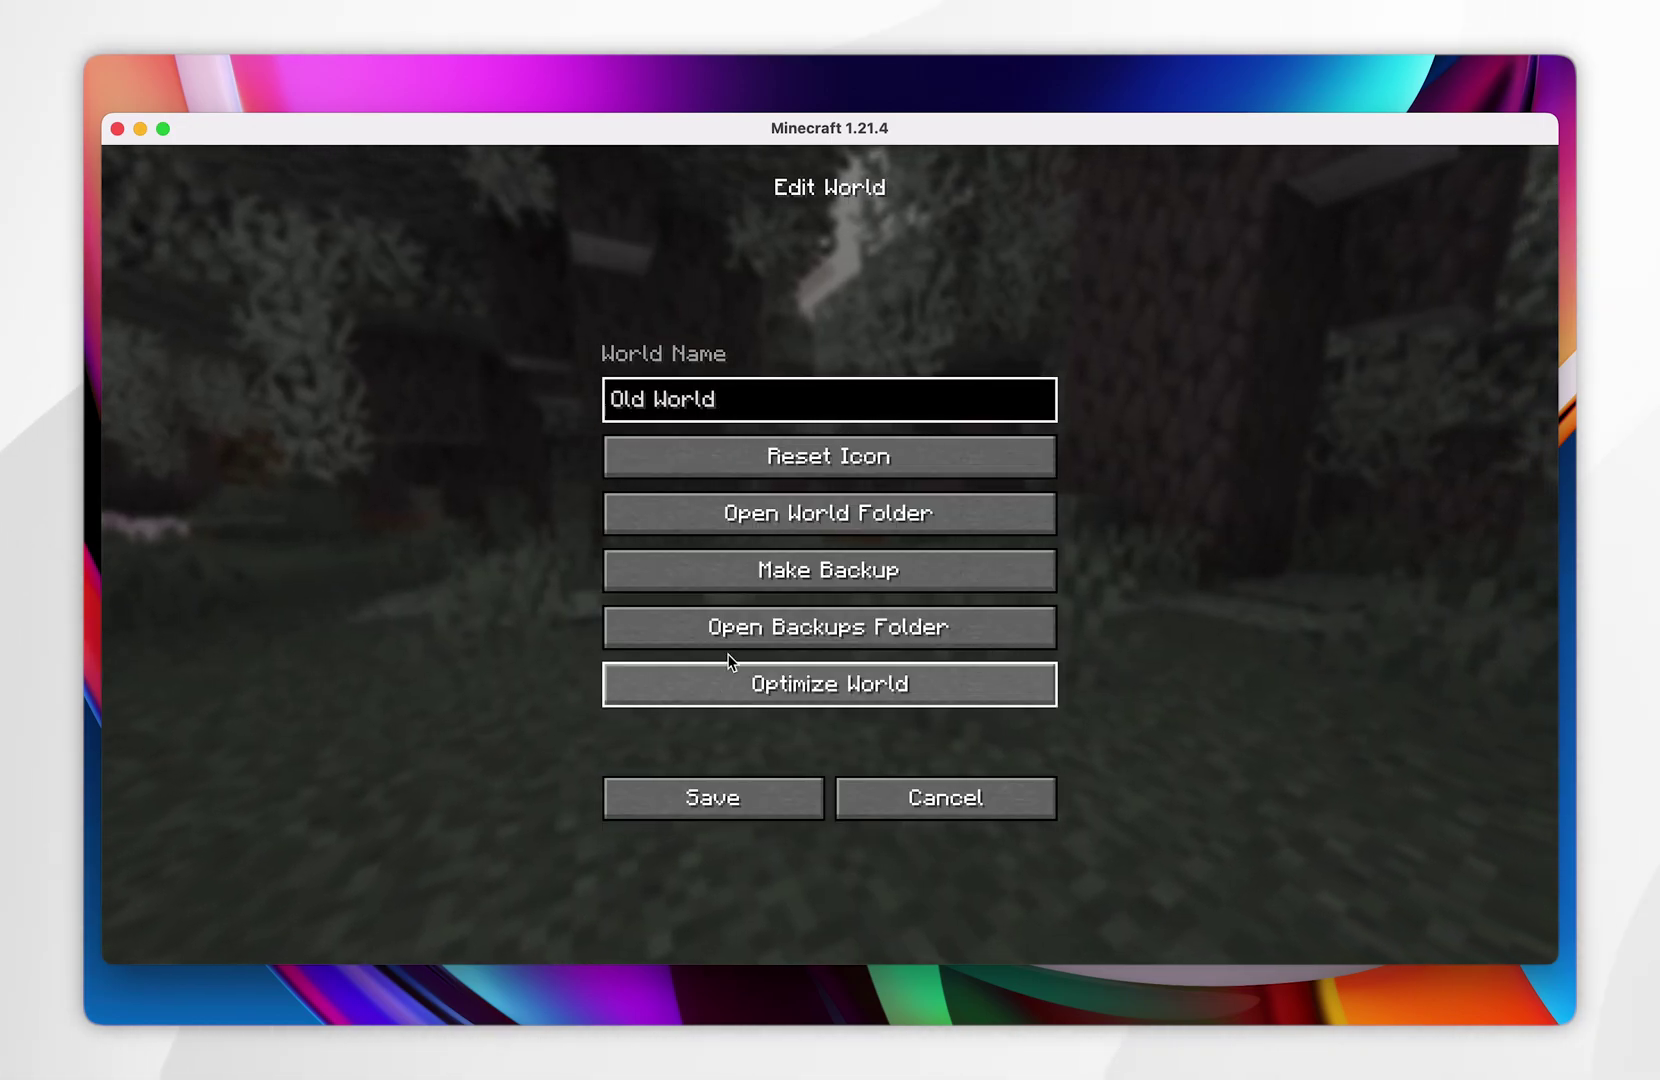
left_click(814, 503)
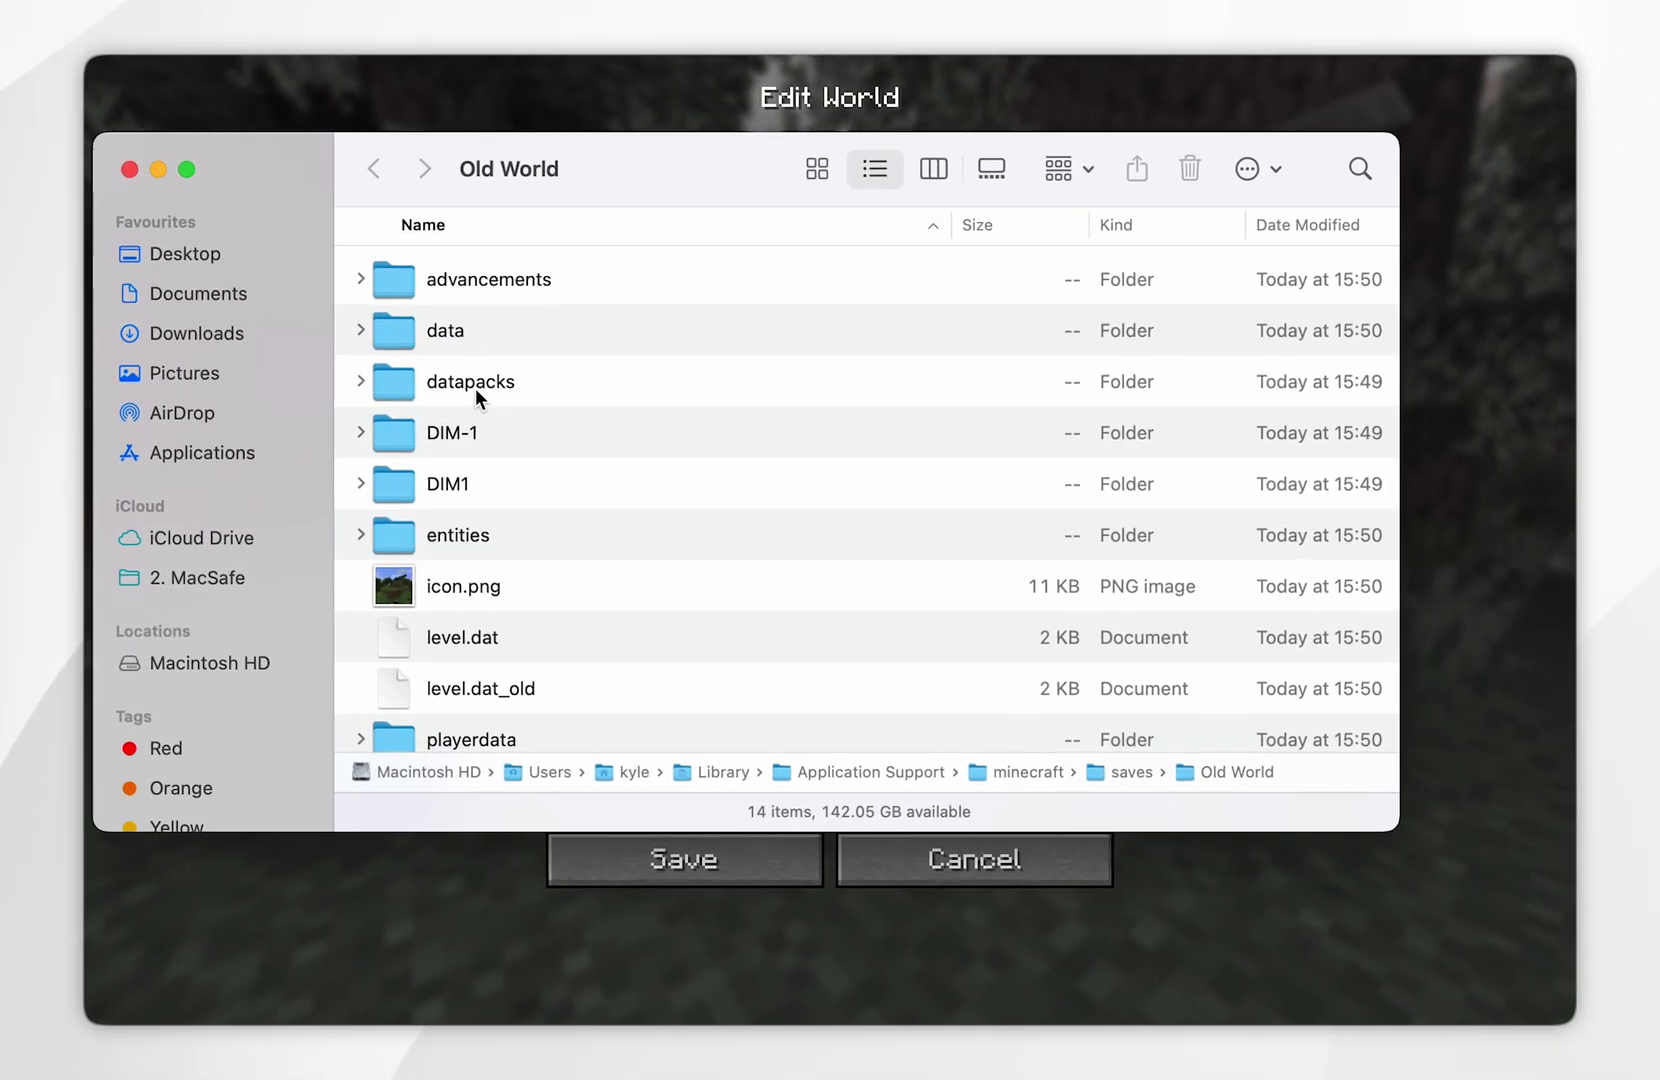
Step: Drop the Timber Strike v3.0 zip into Old World's datapacks folder, close Finder, and save
double_click(471, 386)
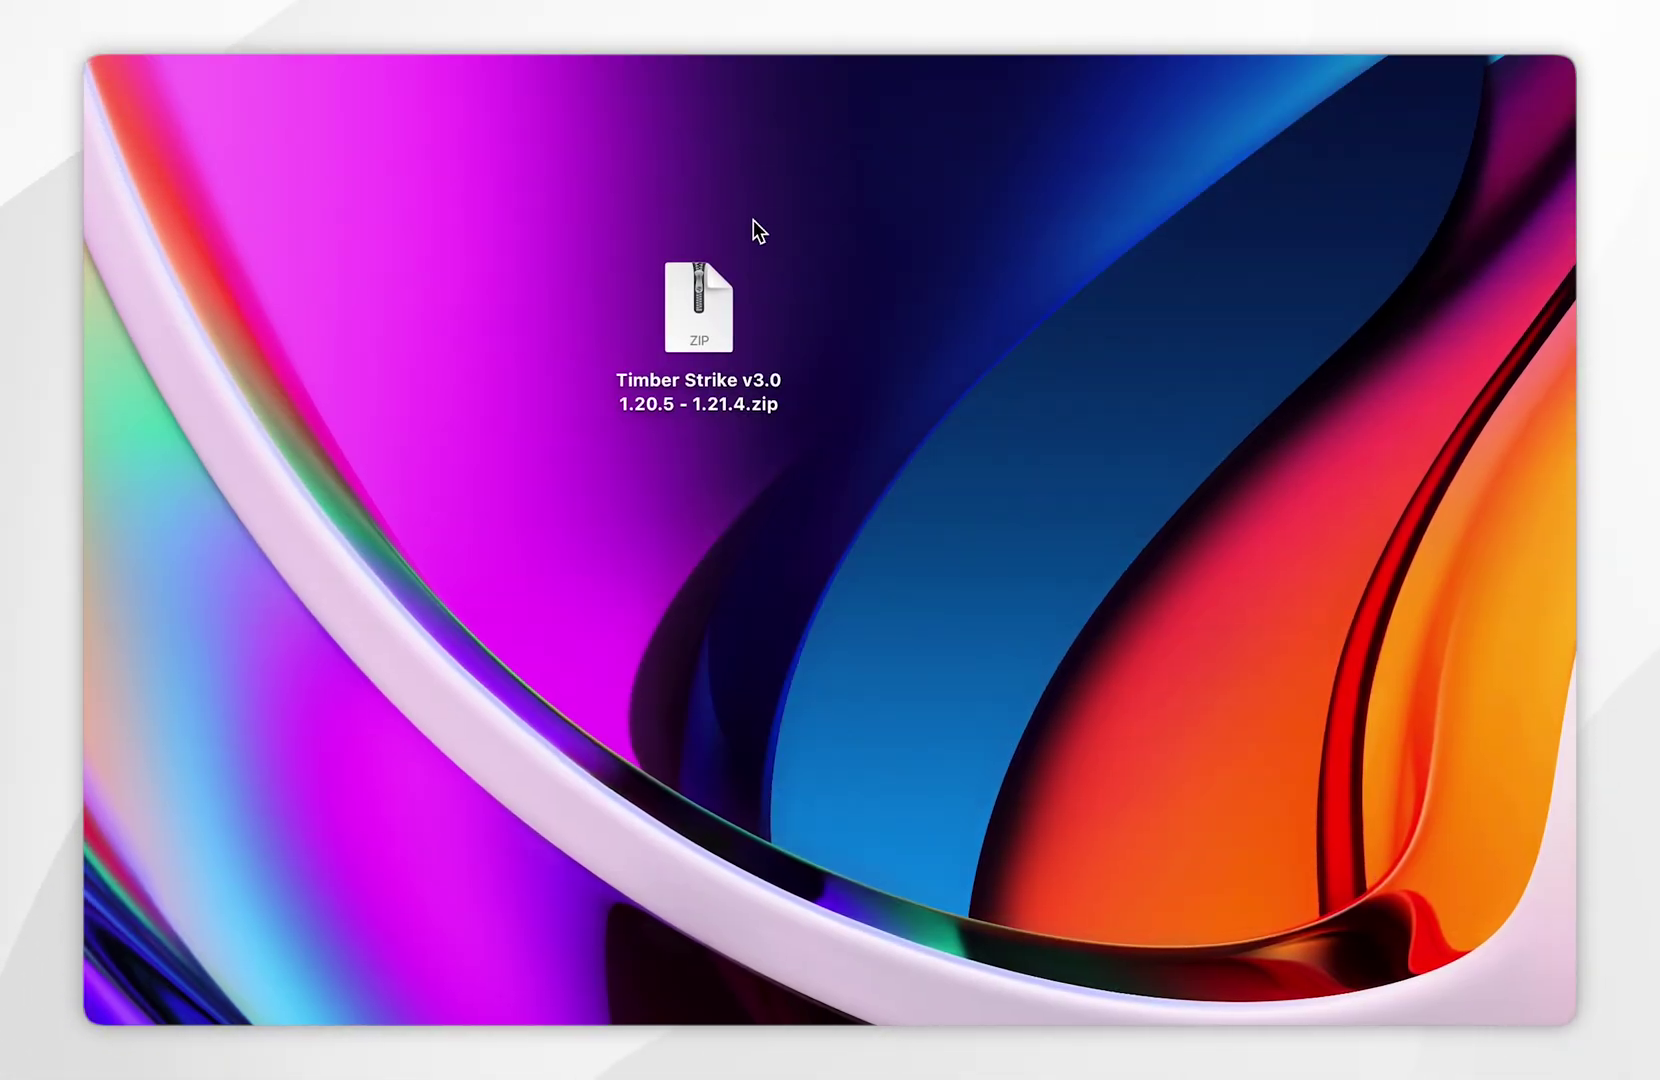
left_click_drag(699, 305, 1441, 889)
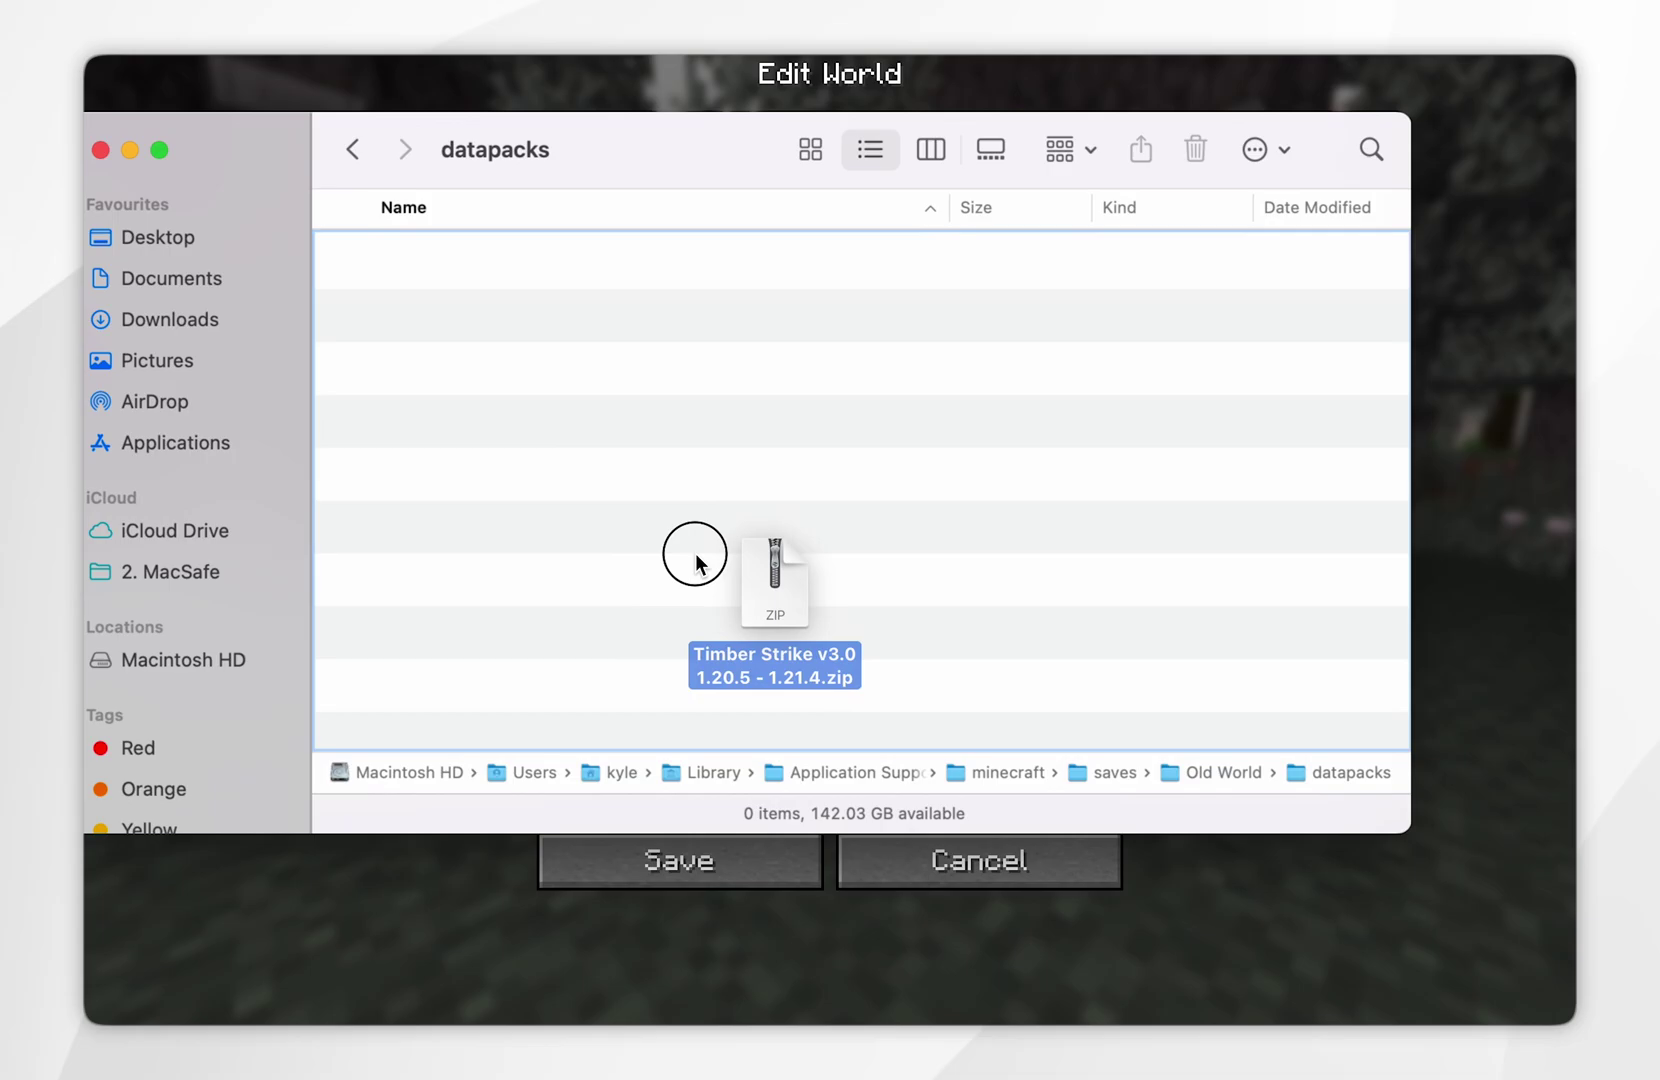
left_click_drag(695, 562, 670, 440)
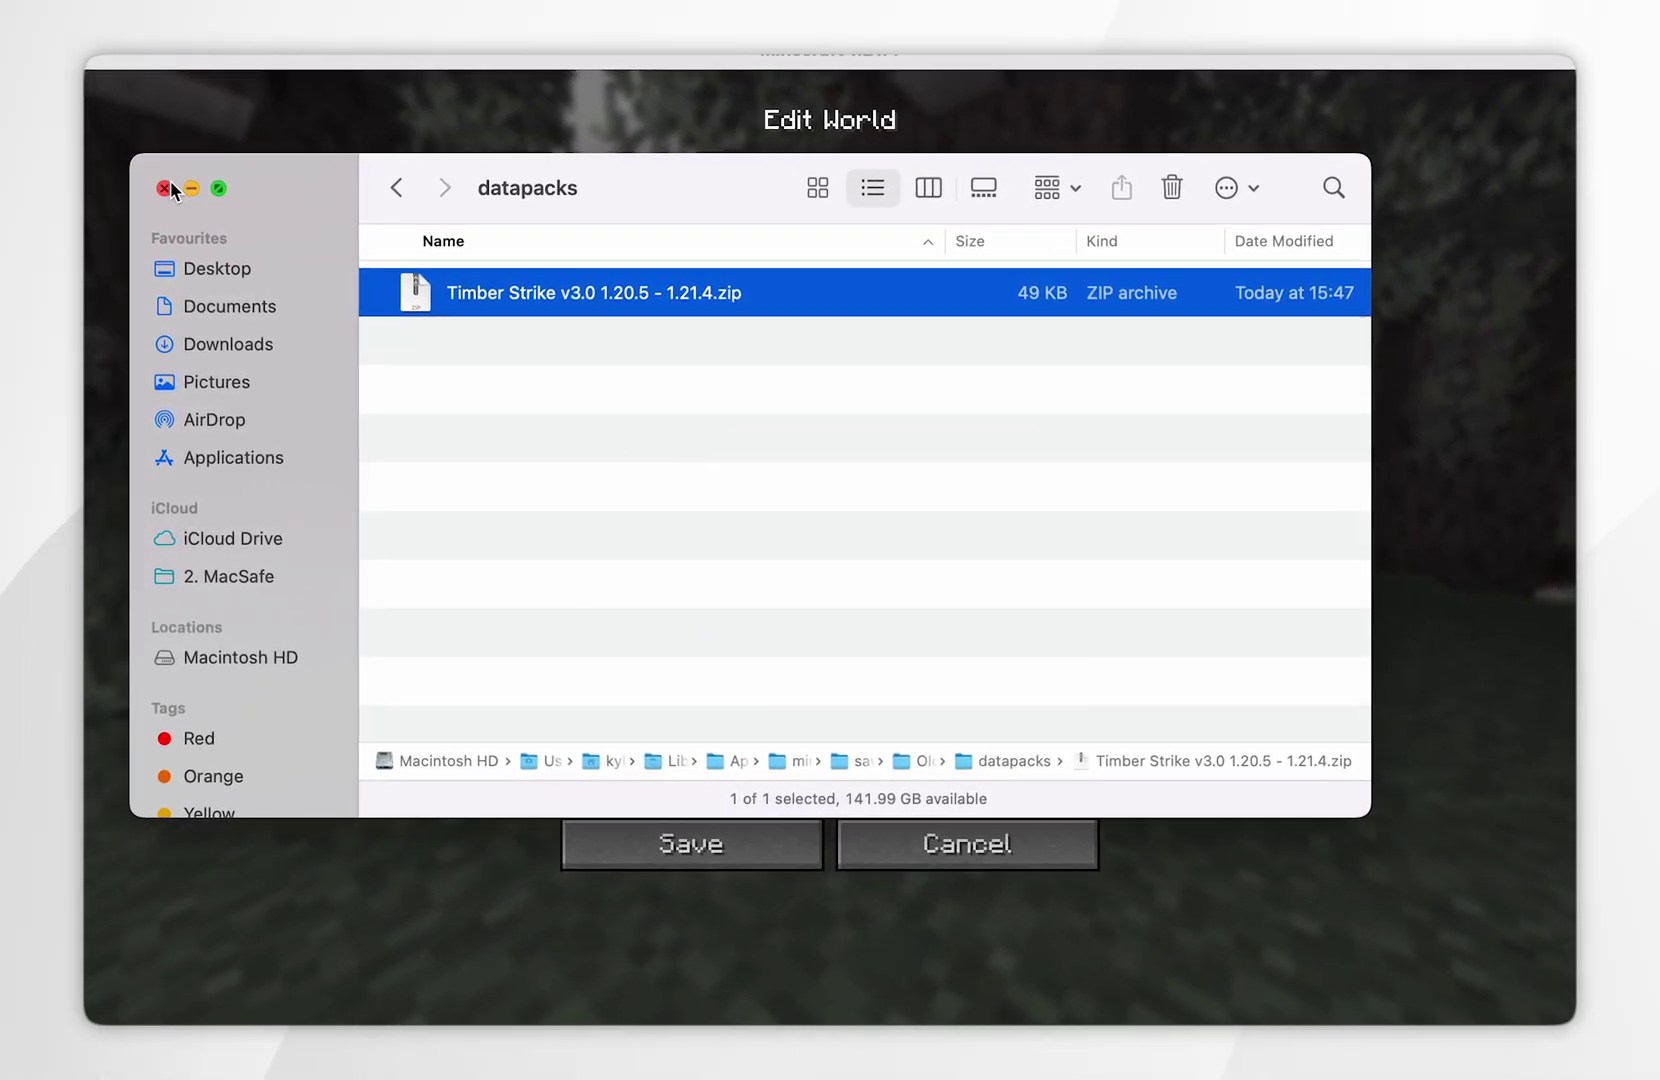
left_click(165, 189)
left_click(640, 835)
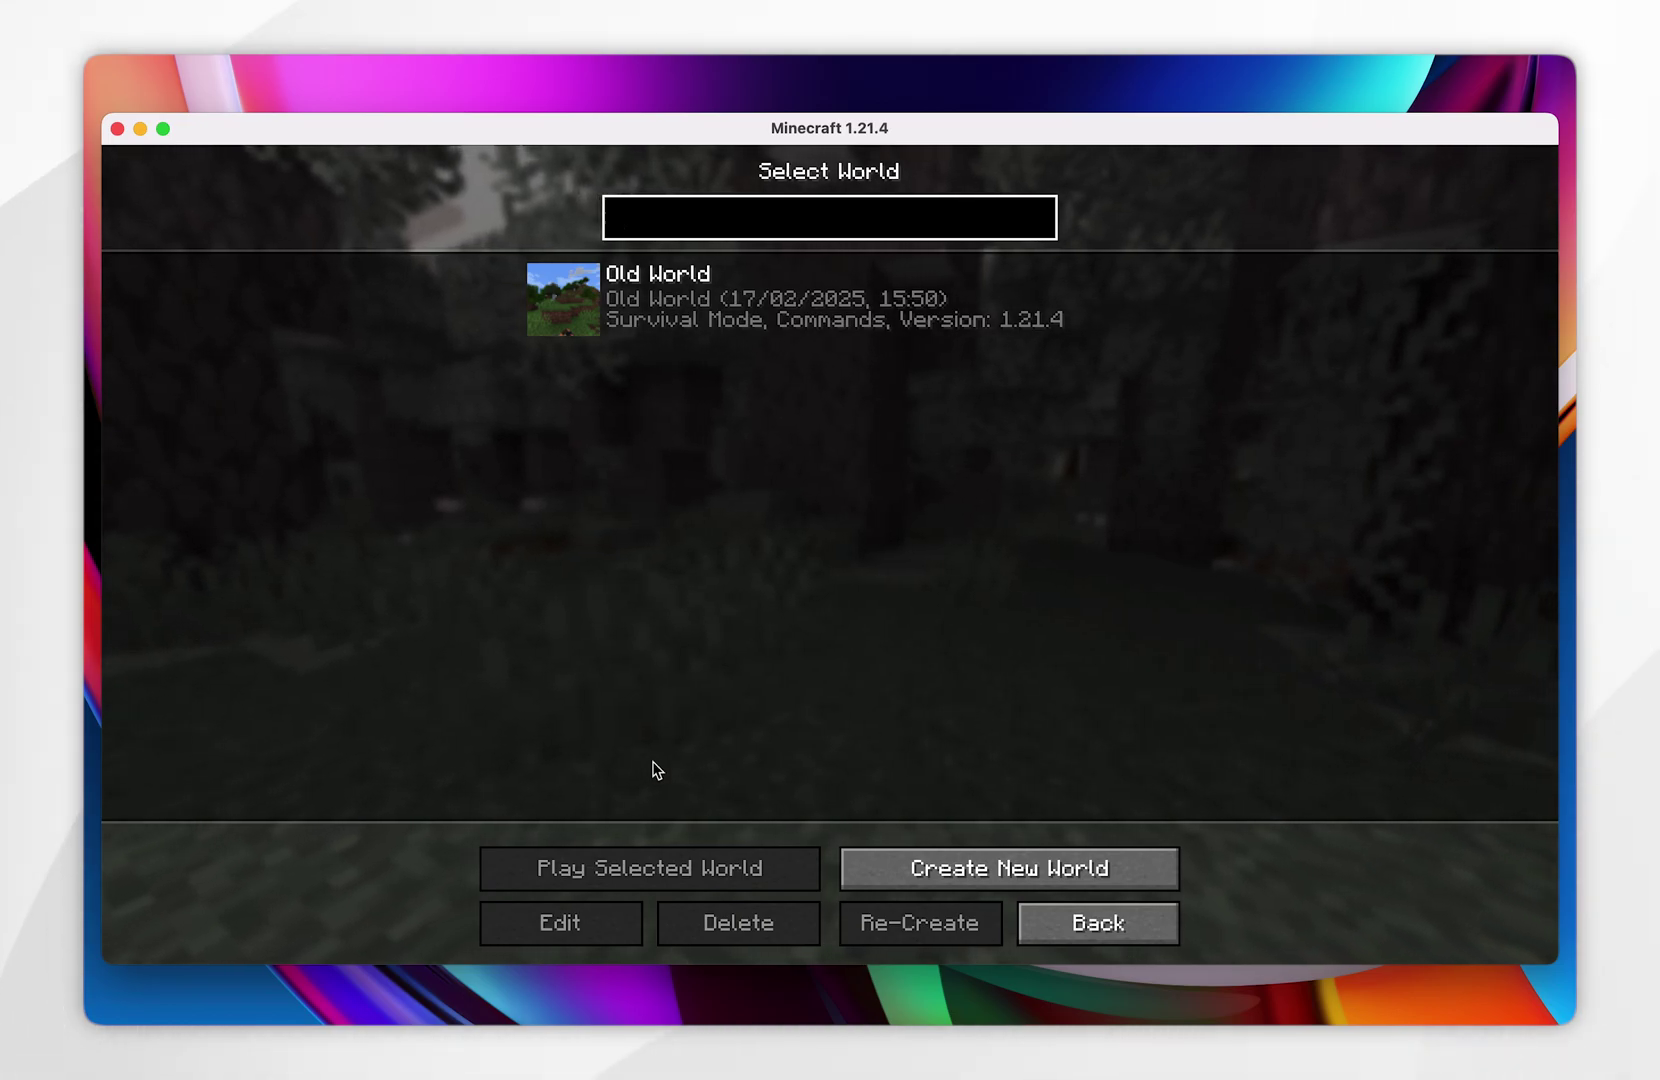
Step: Load Old World, walk up to the oak trees, and chop a trunk
mouse_move(587, 328)
left_click(565, 298)
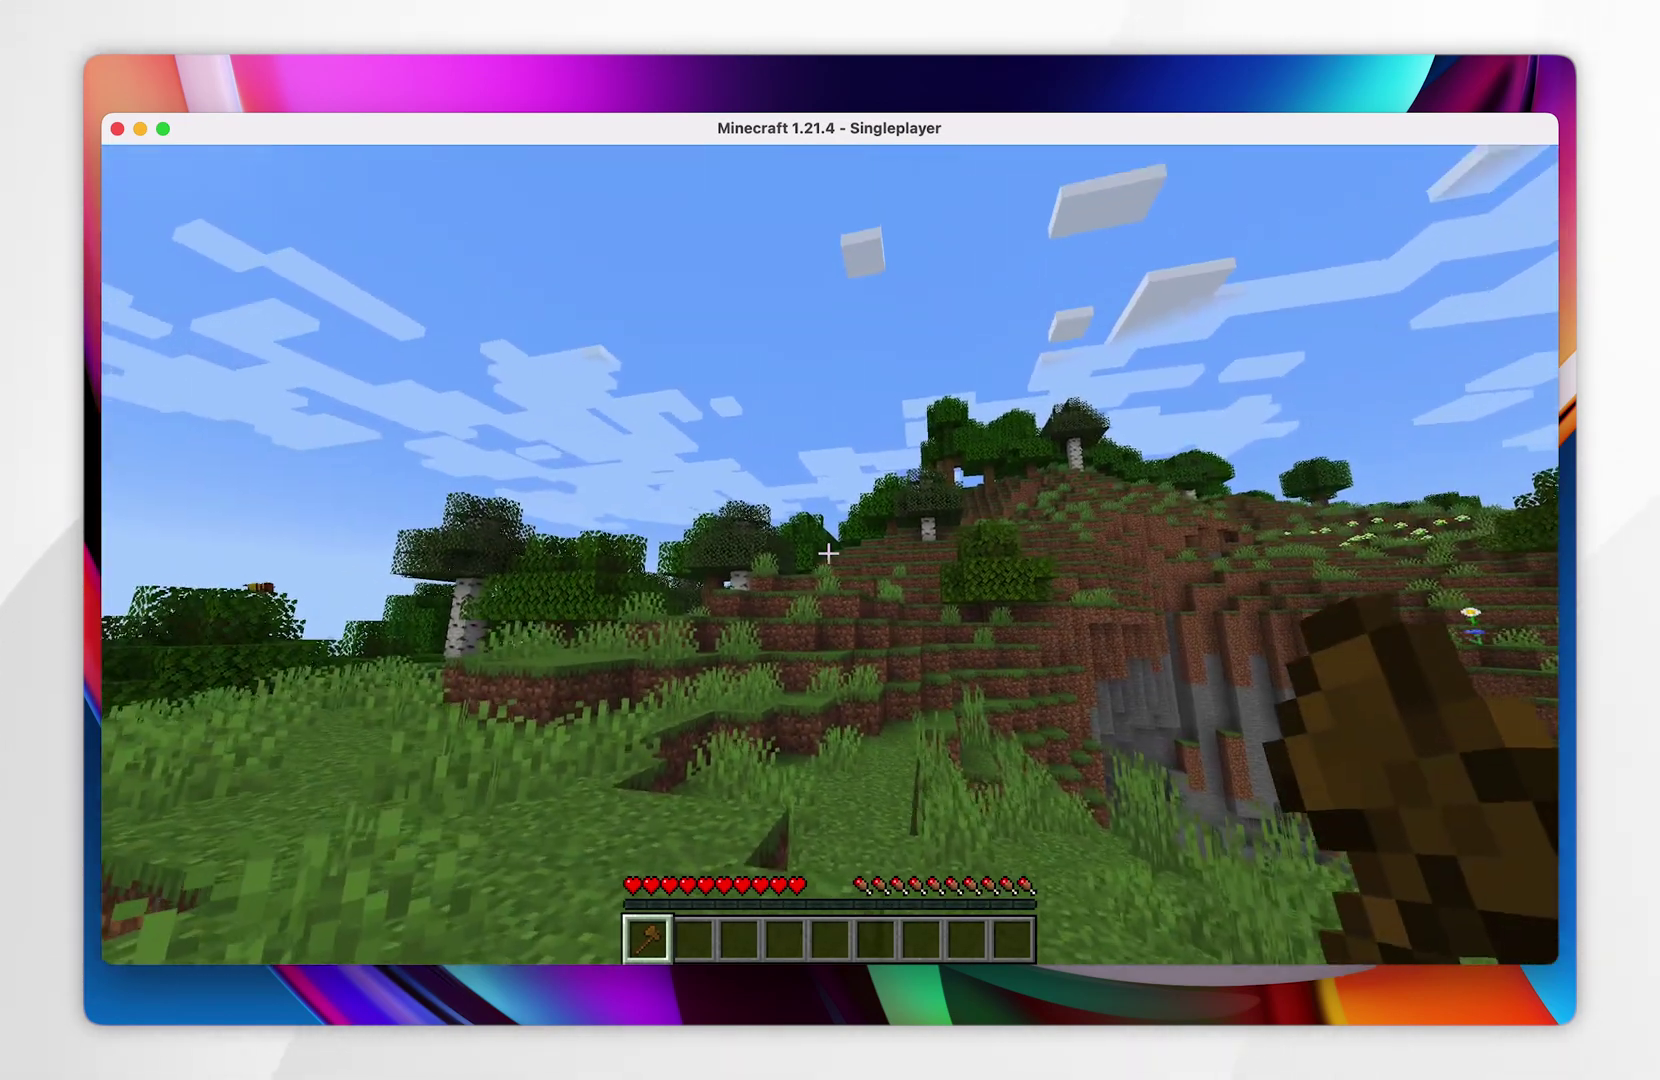
mouse_move(829, 553)
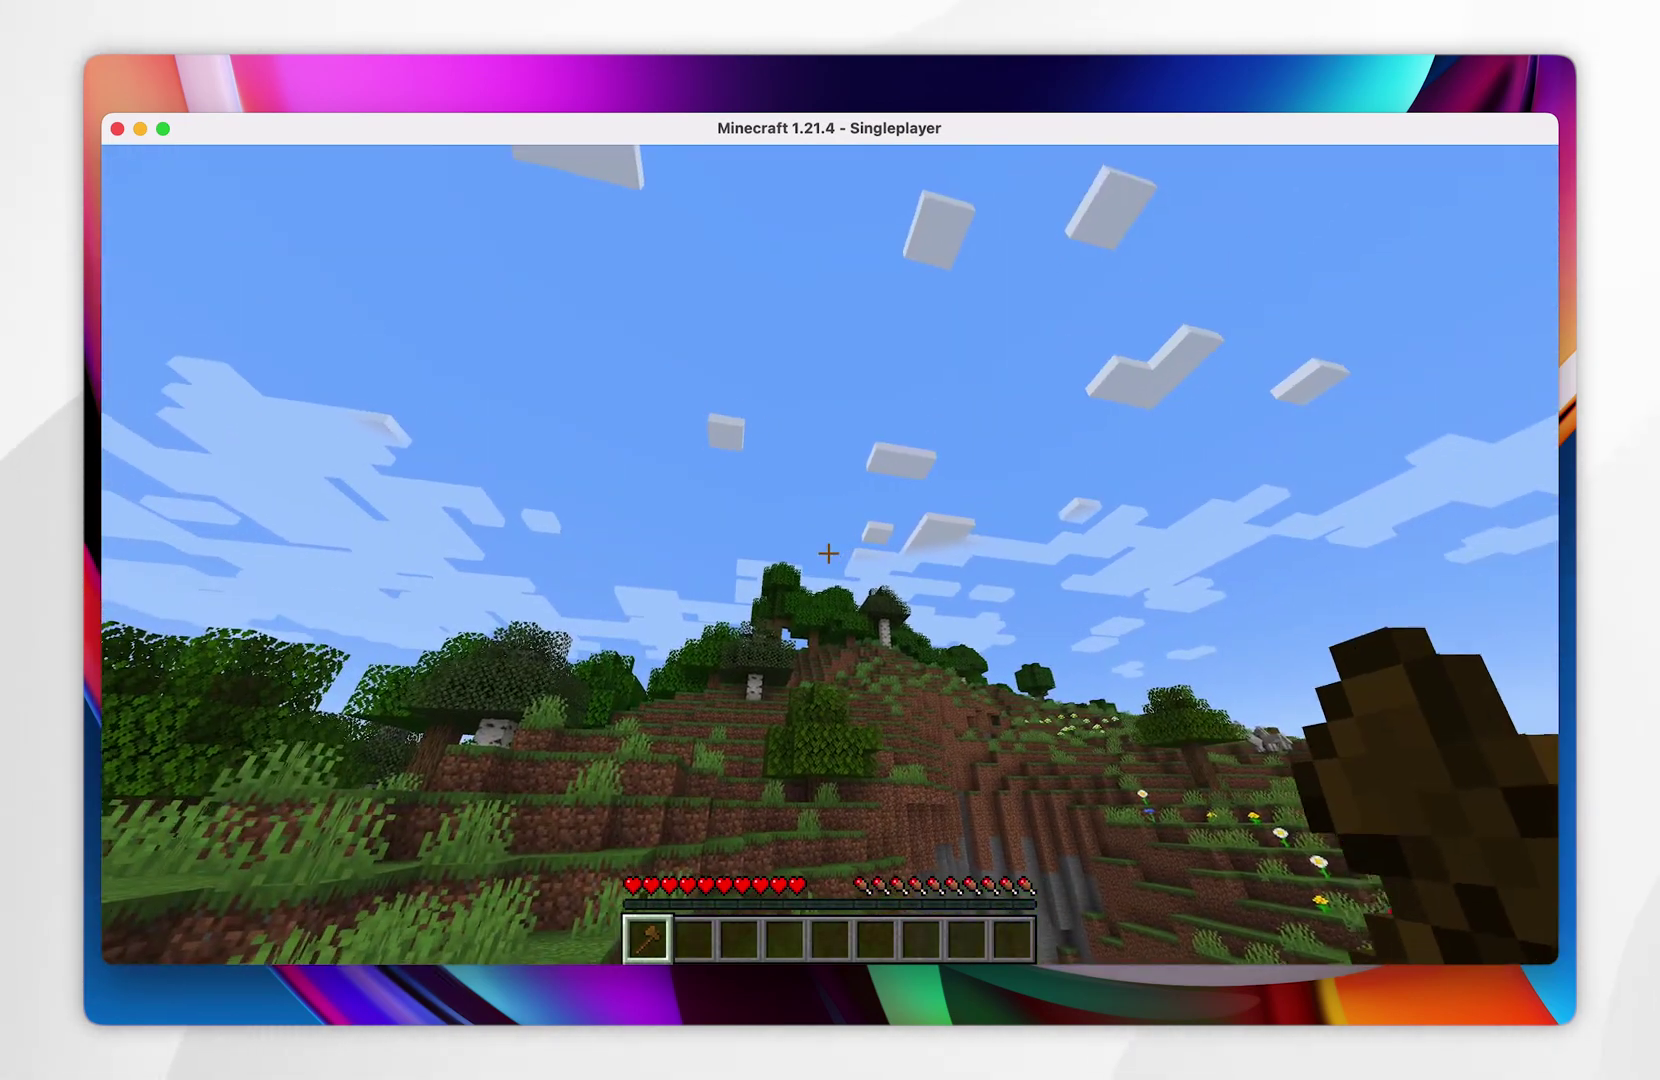
key("w")
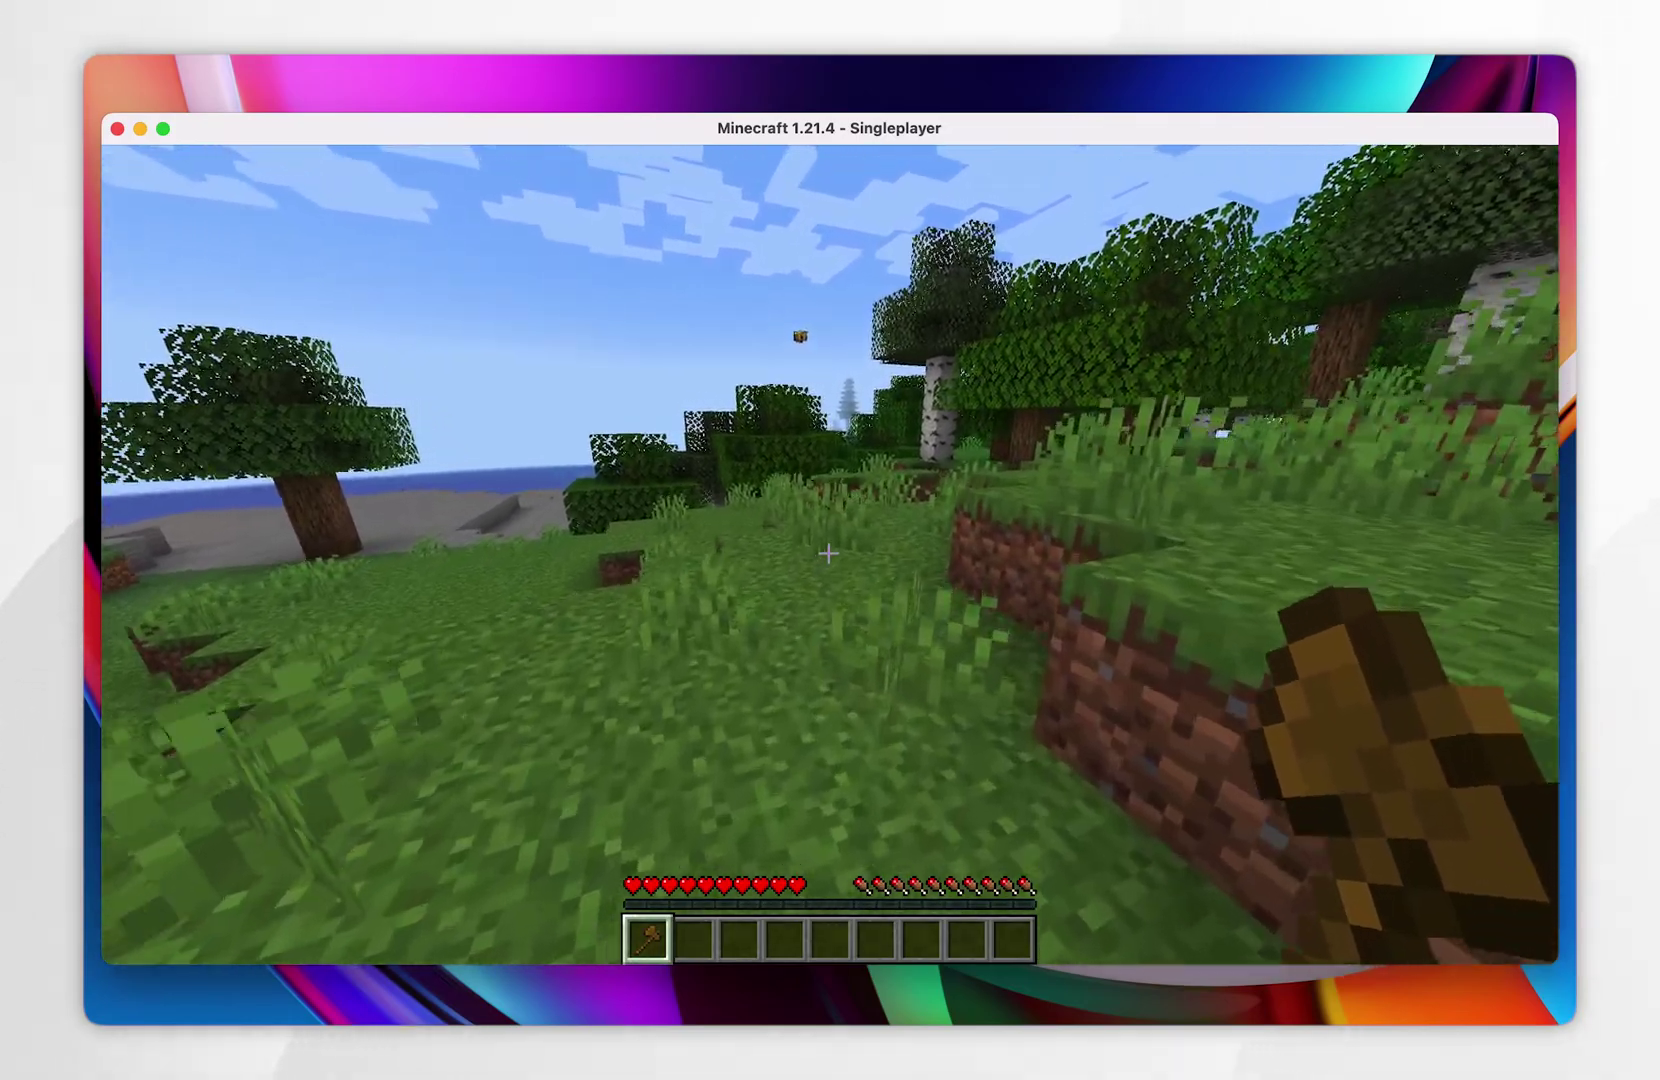
key("w")
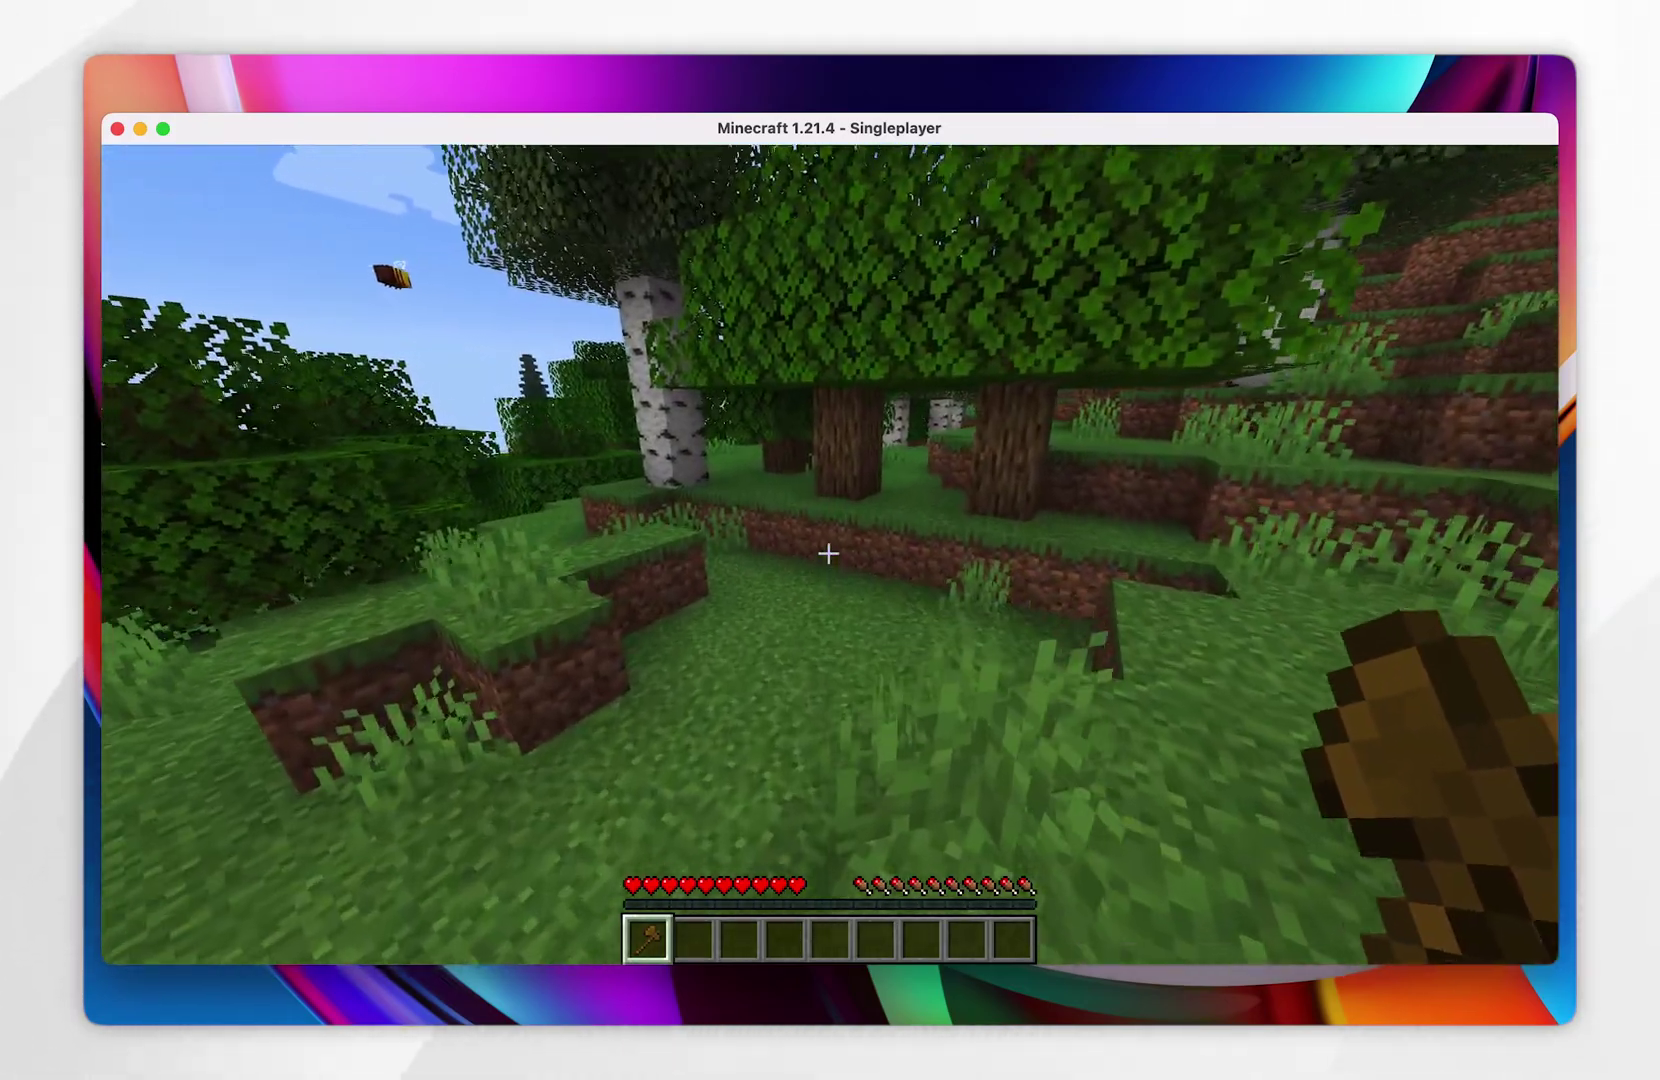
key("w")
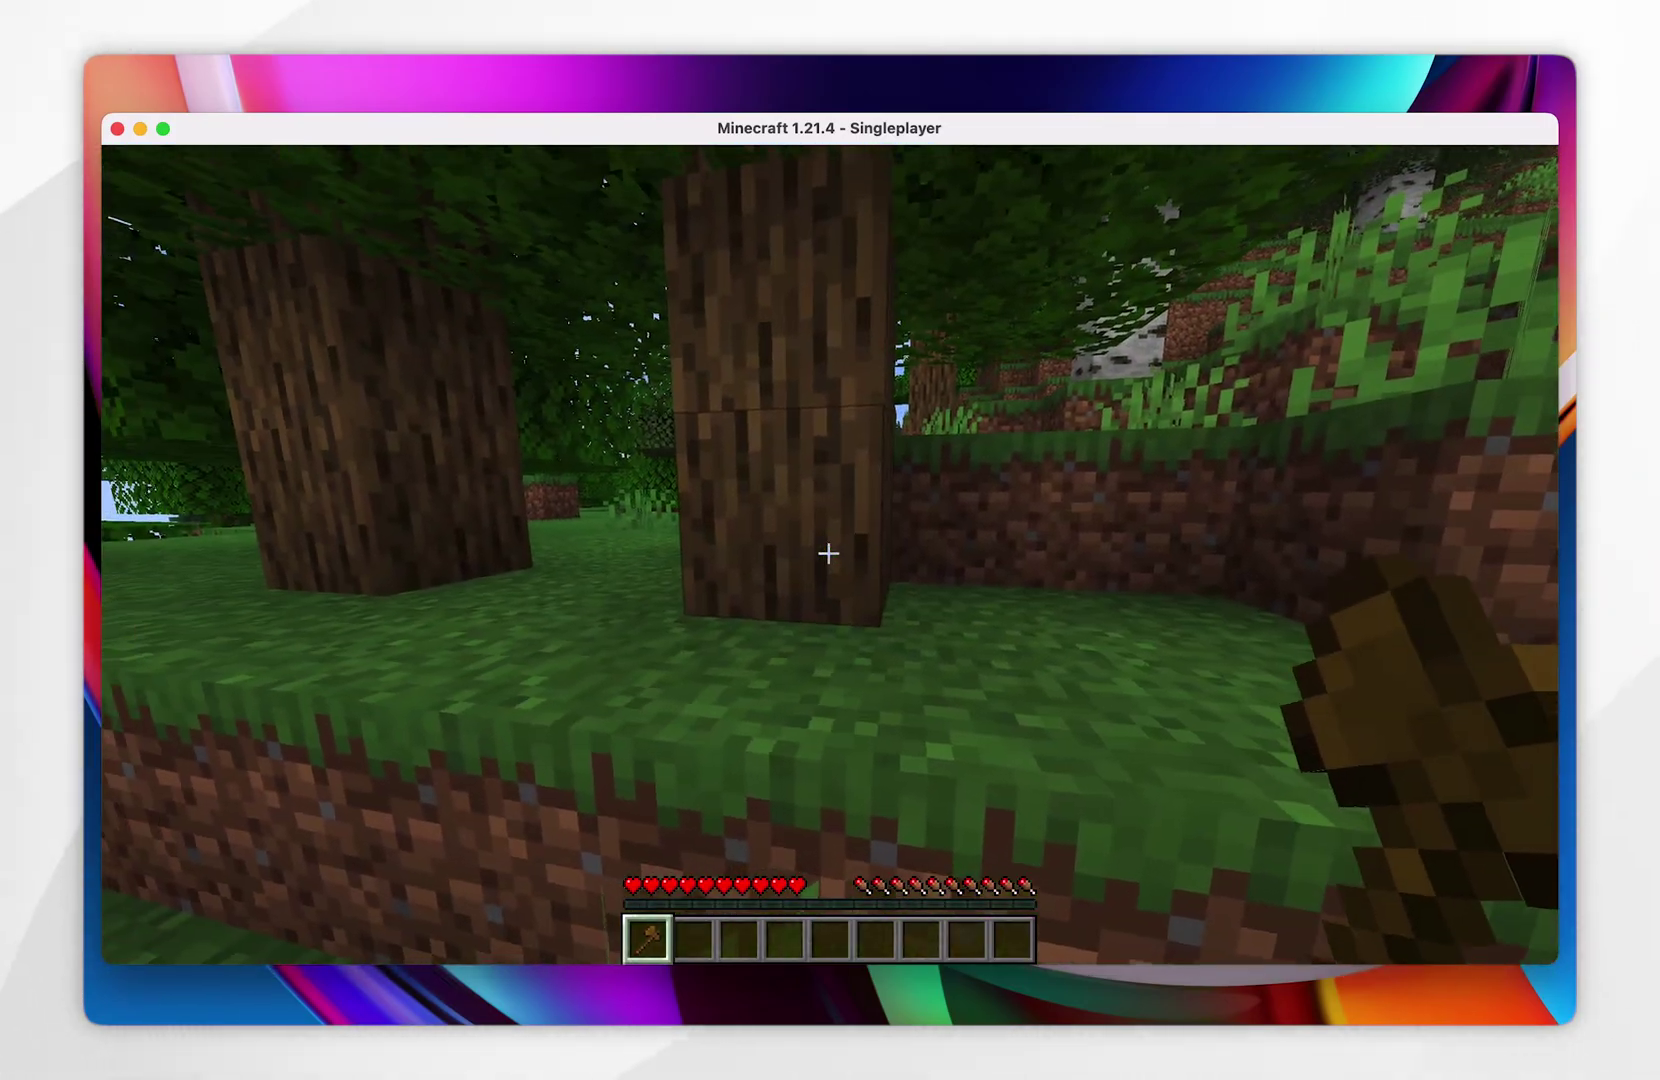
left_click(829, 553)
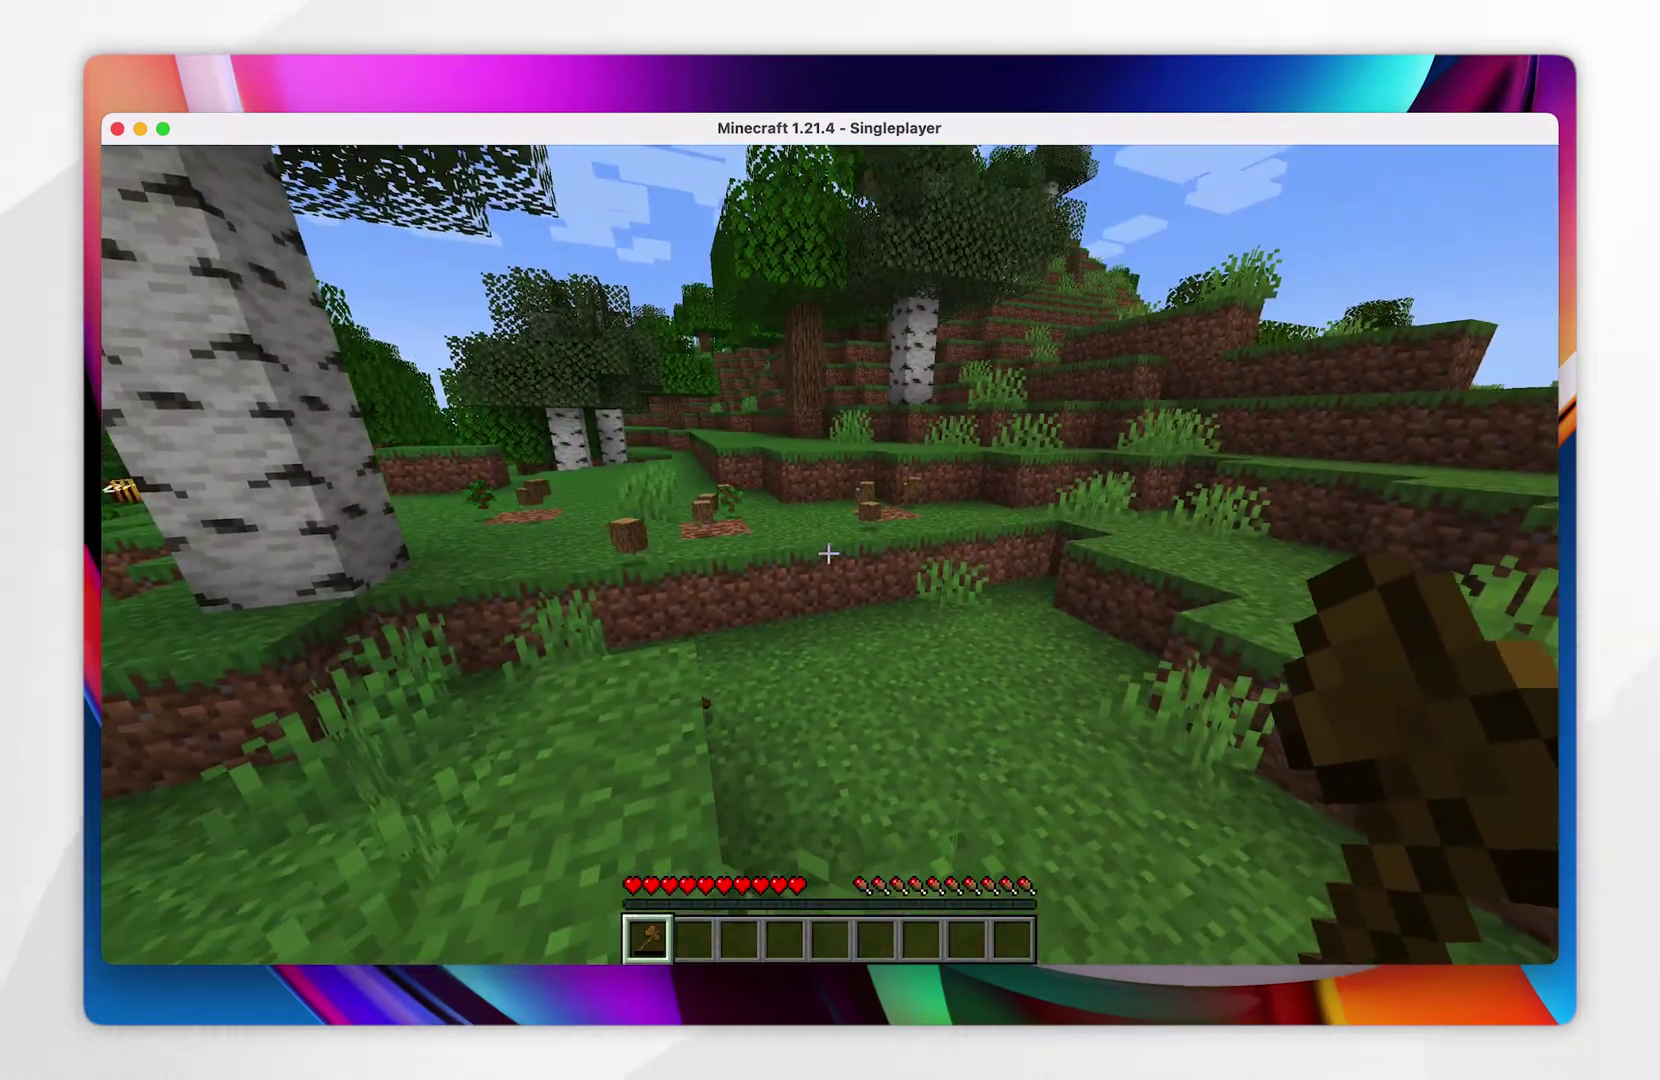
Step: Run /reload to reload the data packs, then walk toward the stumps
mouse_move(829, 553)
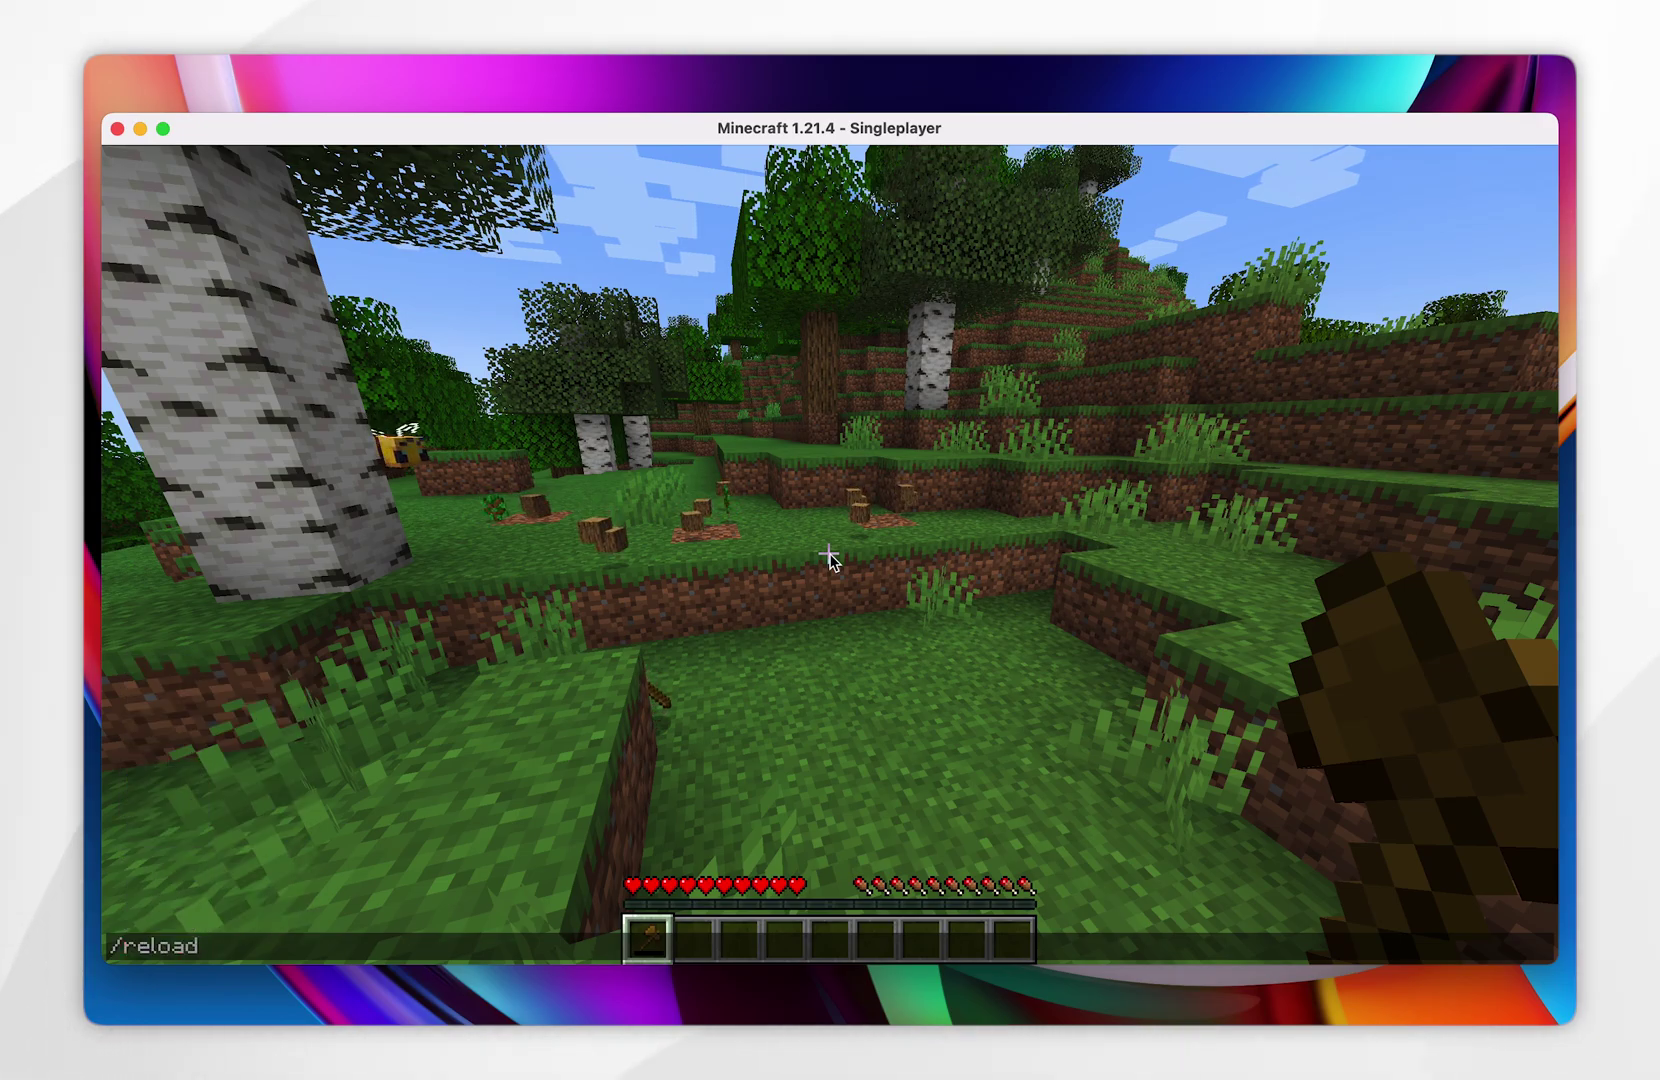
key("Return")
key("w")
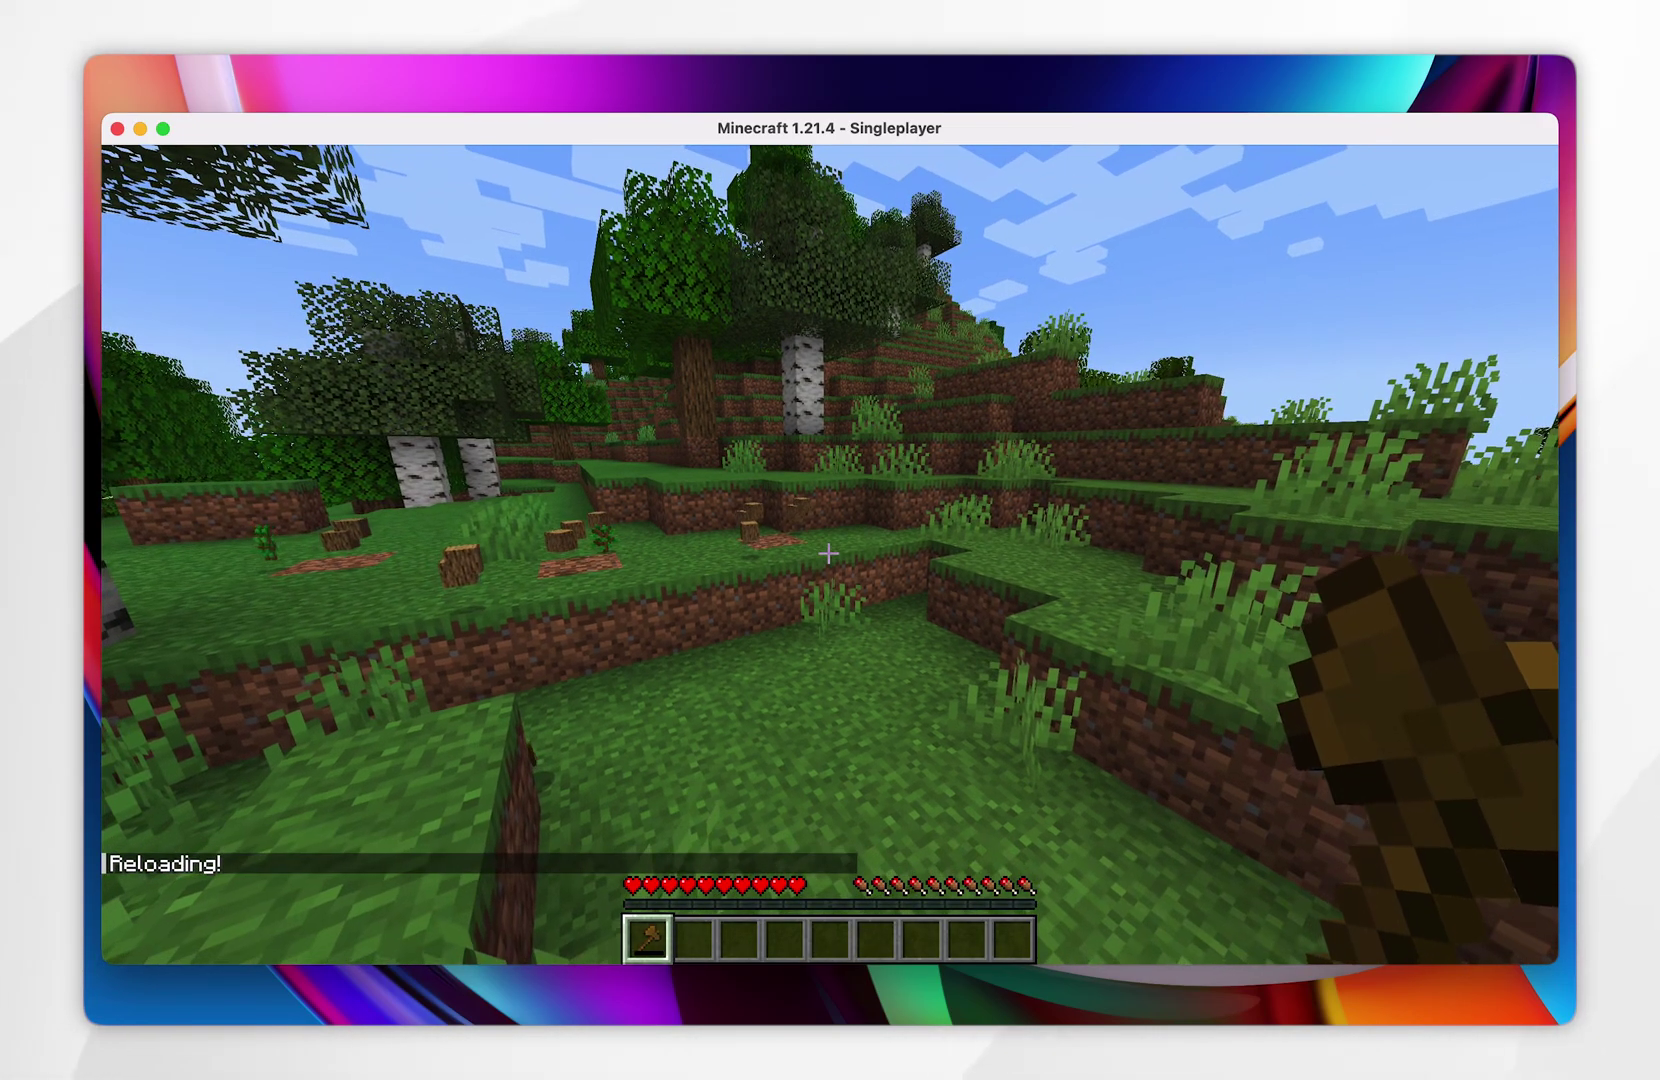
key("w")
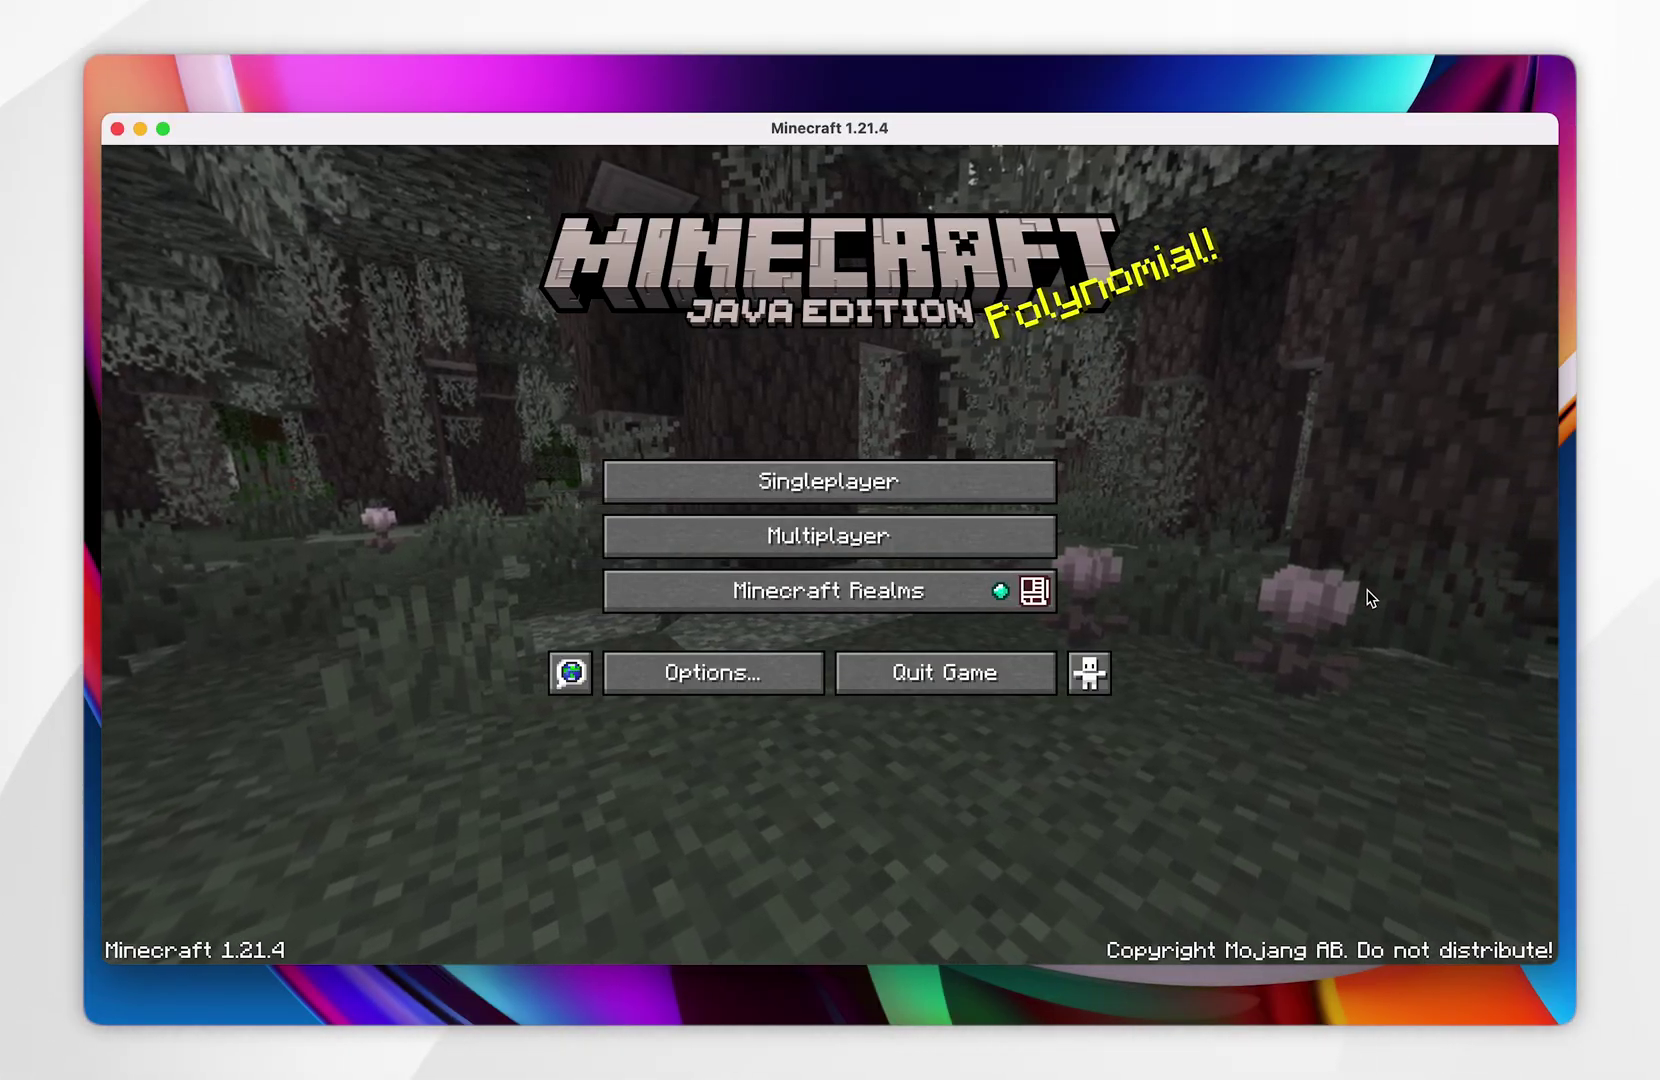
Step: Begin a new world from Singleplayer and open its pack folder via More > Data Packs
left_click(952, 494)
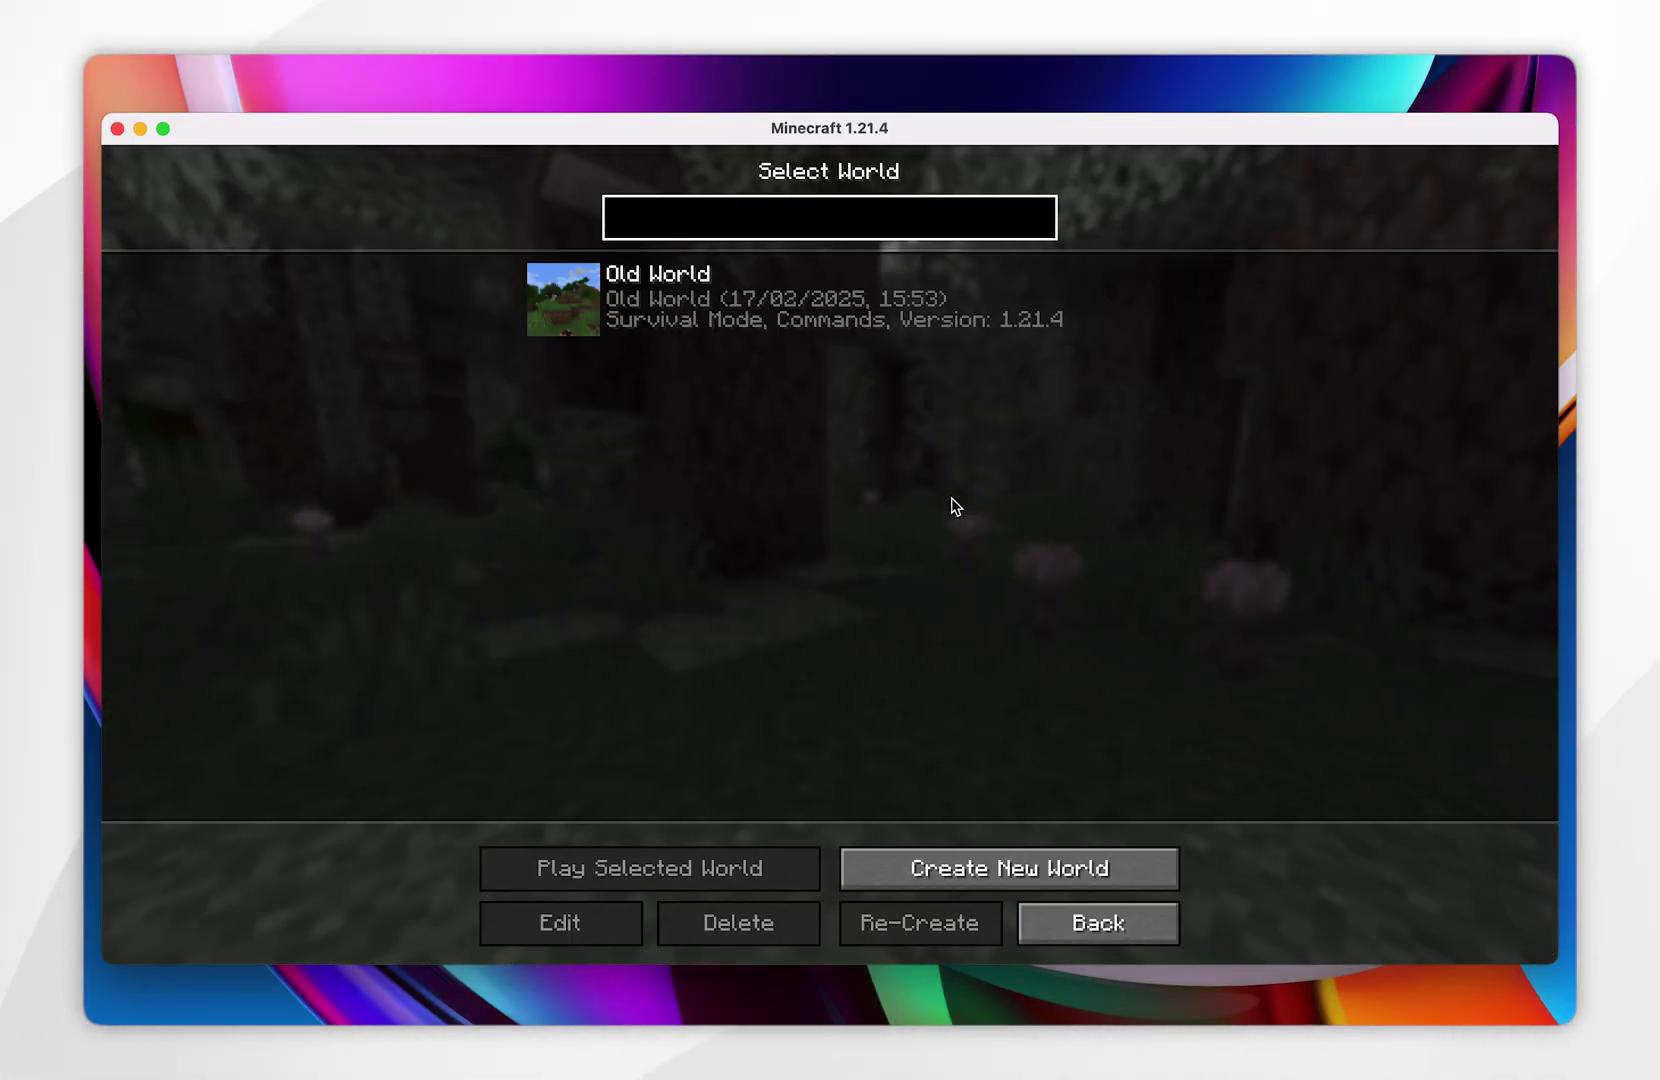
left_click(889, 870)
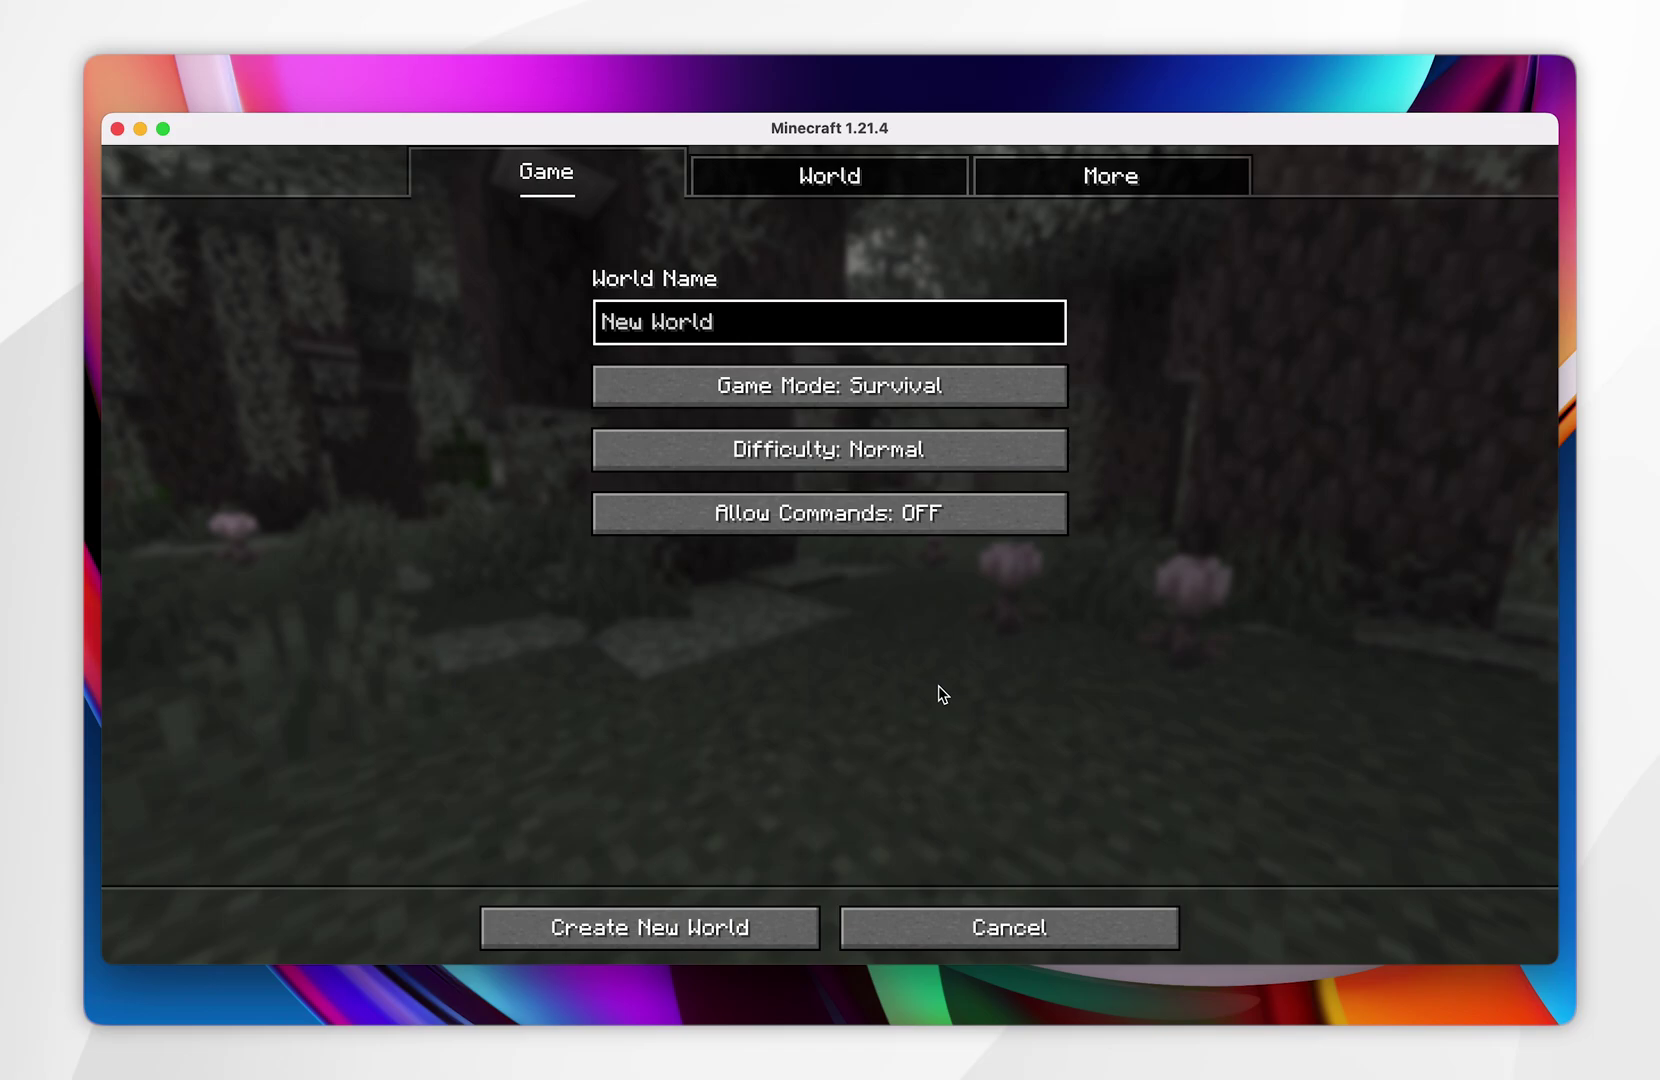
left_click(1072, 182)
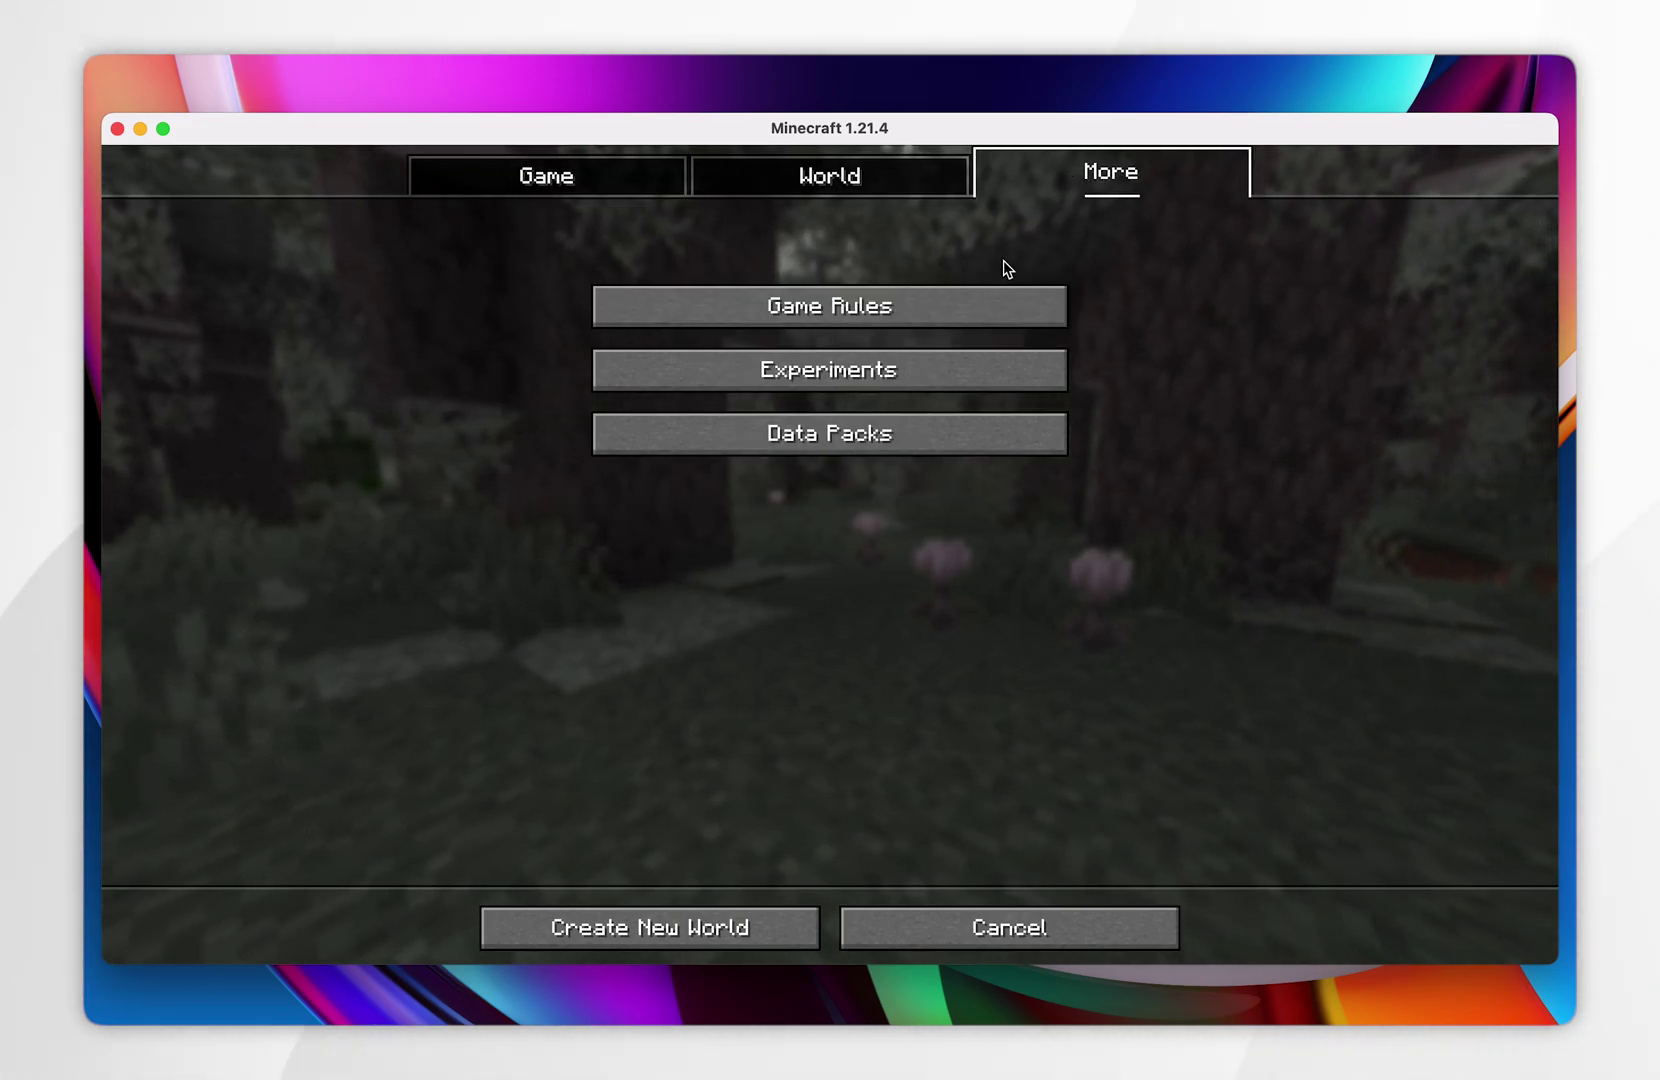
left_click(843, 447)
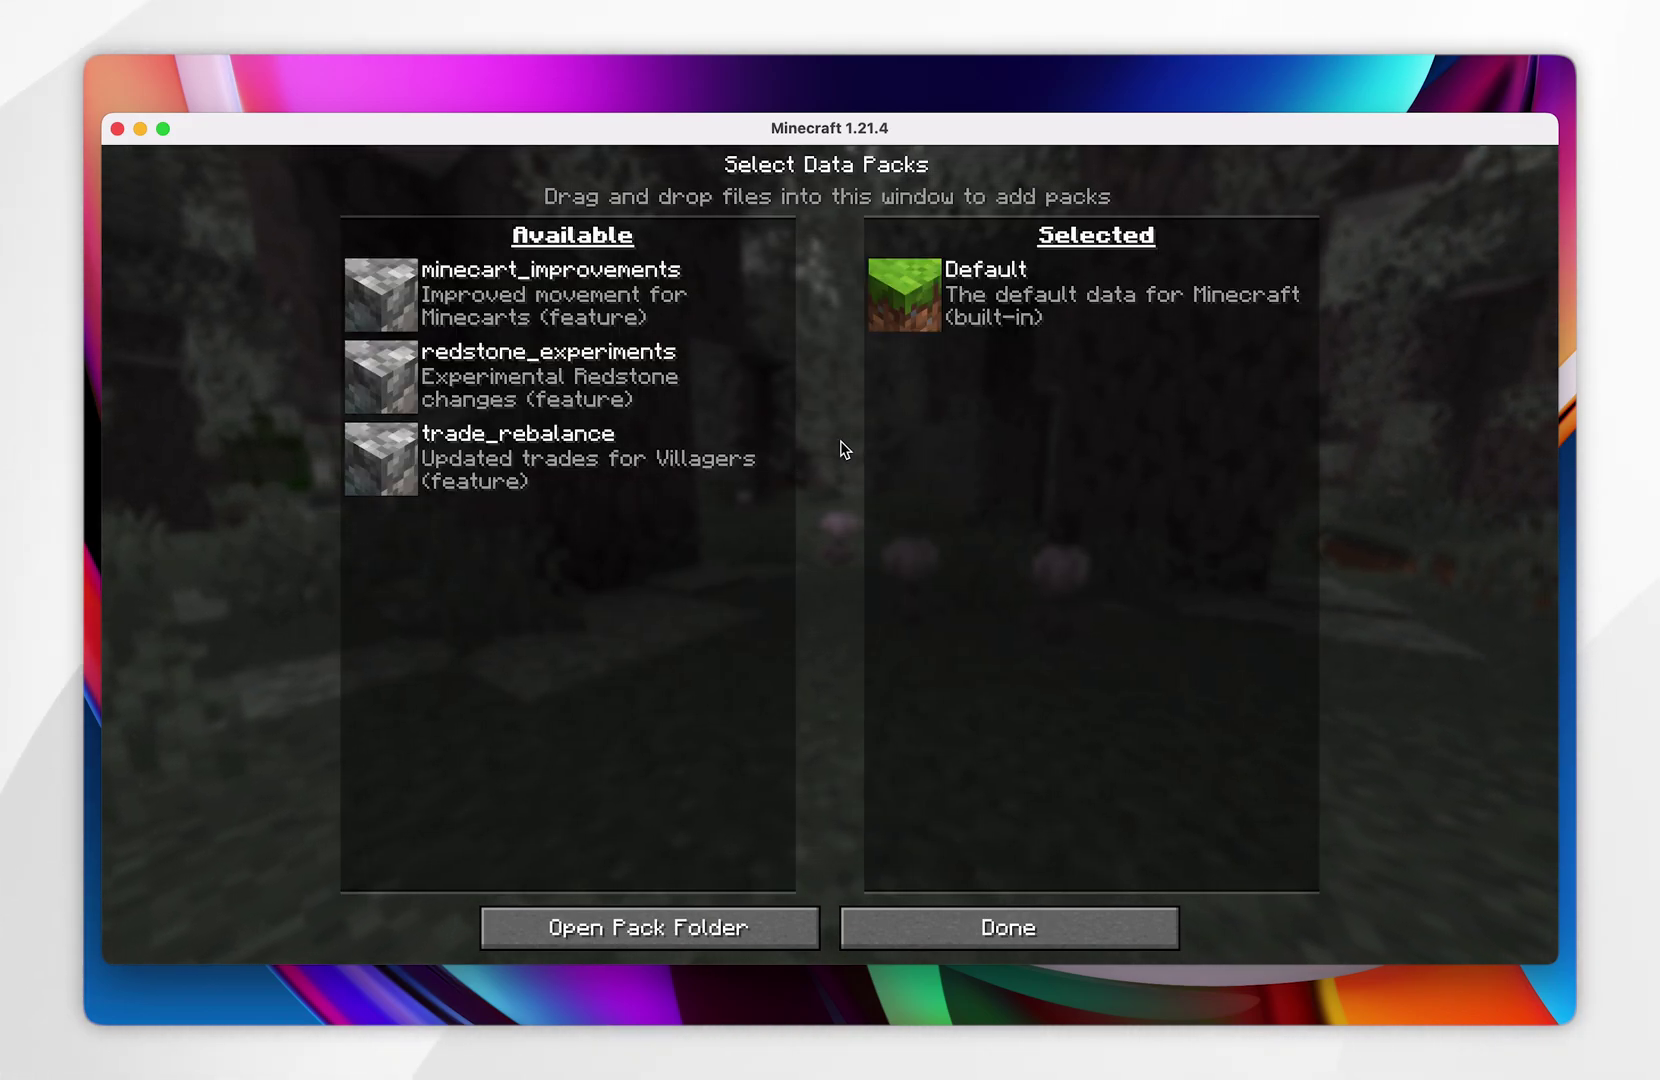
left_click(632, 930)
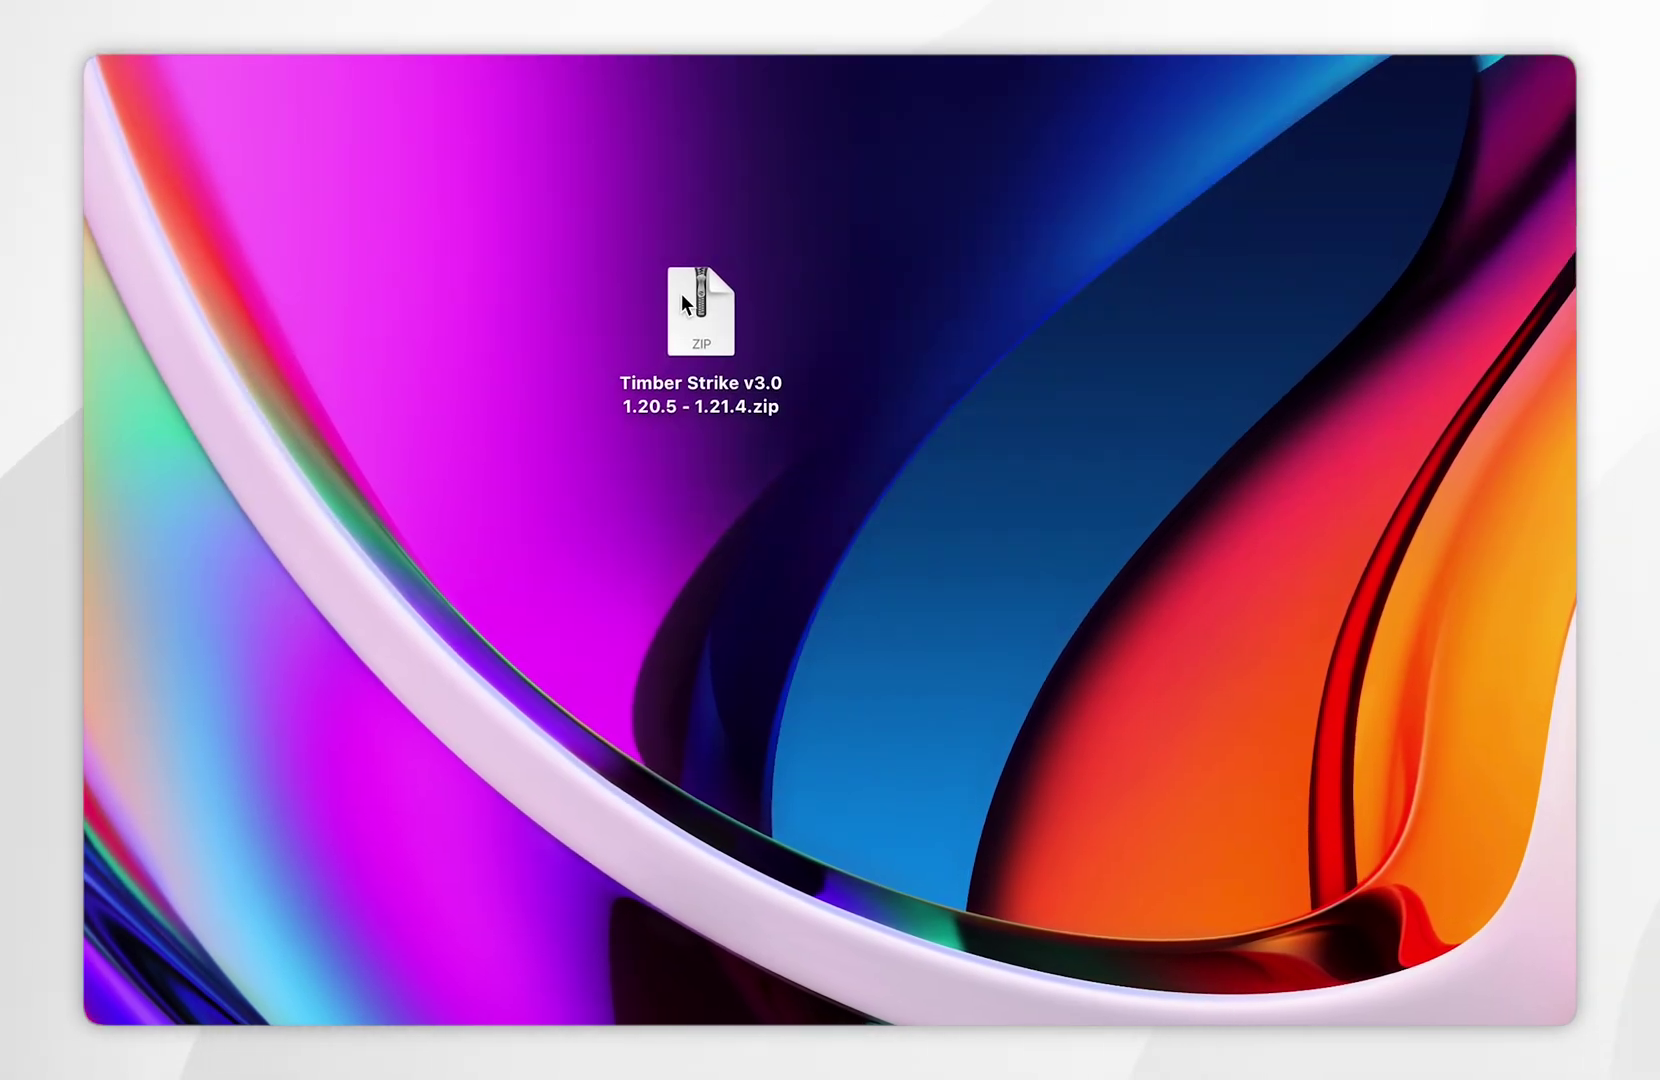
Step: Drag the Timber Strike zip from the desktop into the pack folder, then close Finder
left_click_drag(685, 300, 616, 397)
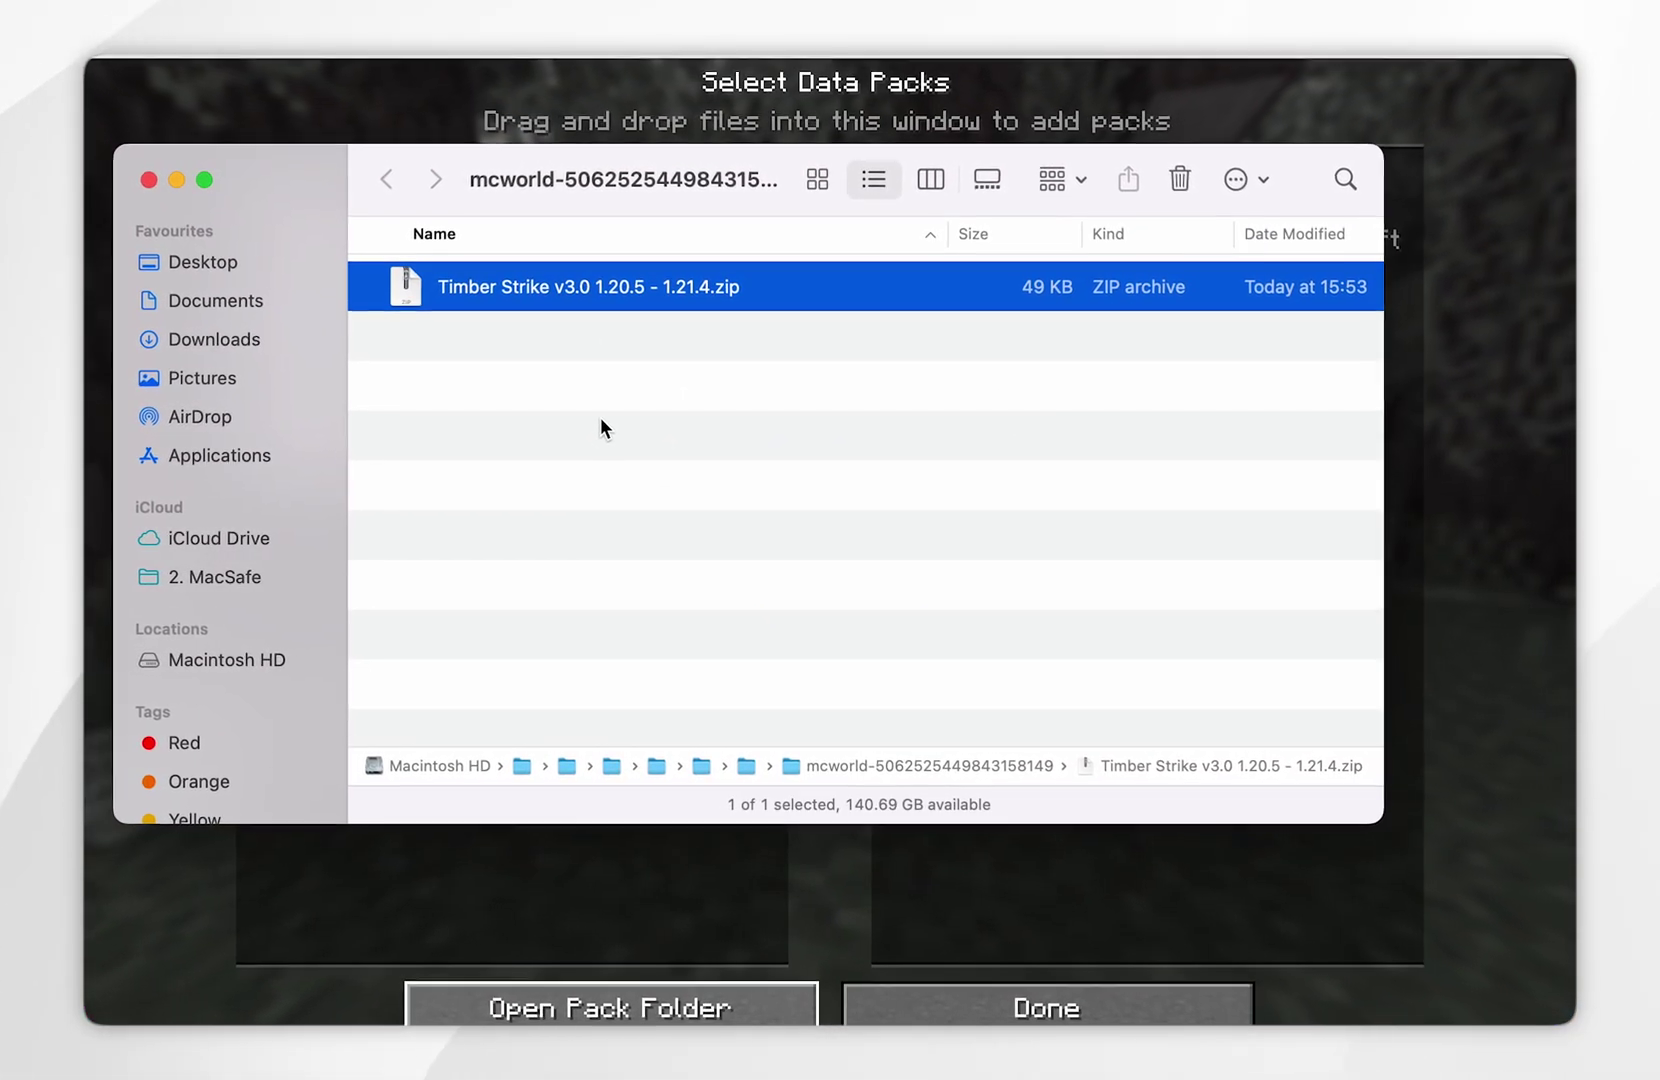
left_click(167, 178)
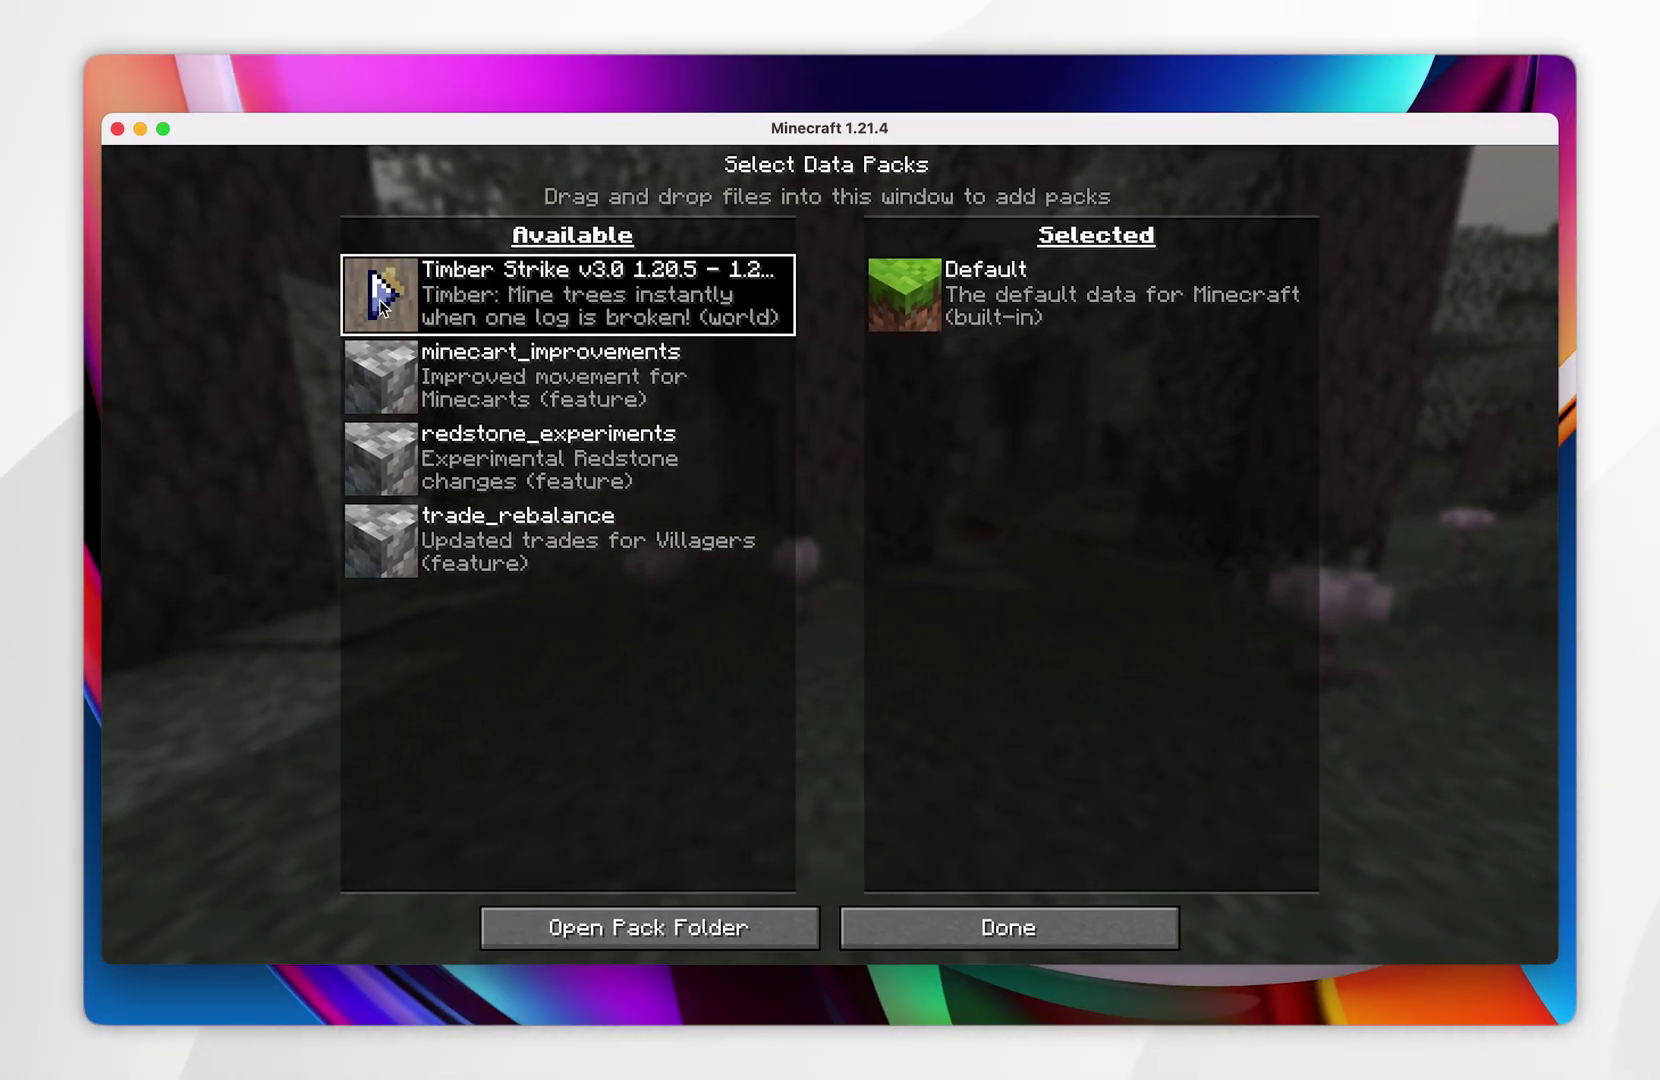
Step: Move Timber Strike to the Selected data packs, confirm, and review the World and Game settings
left_click(381, 296)
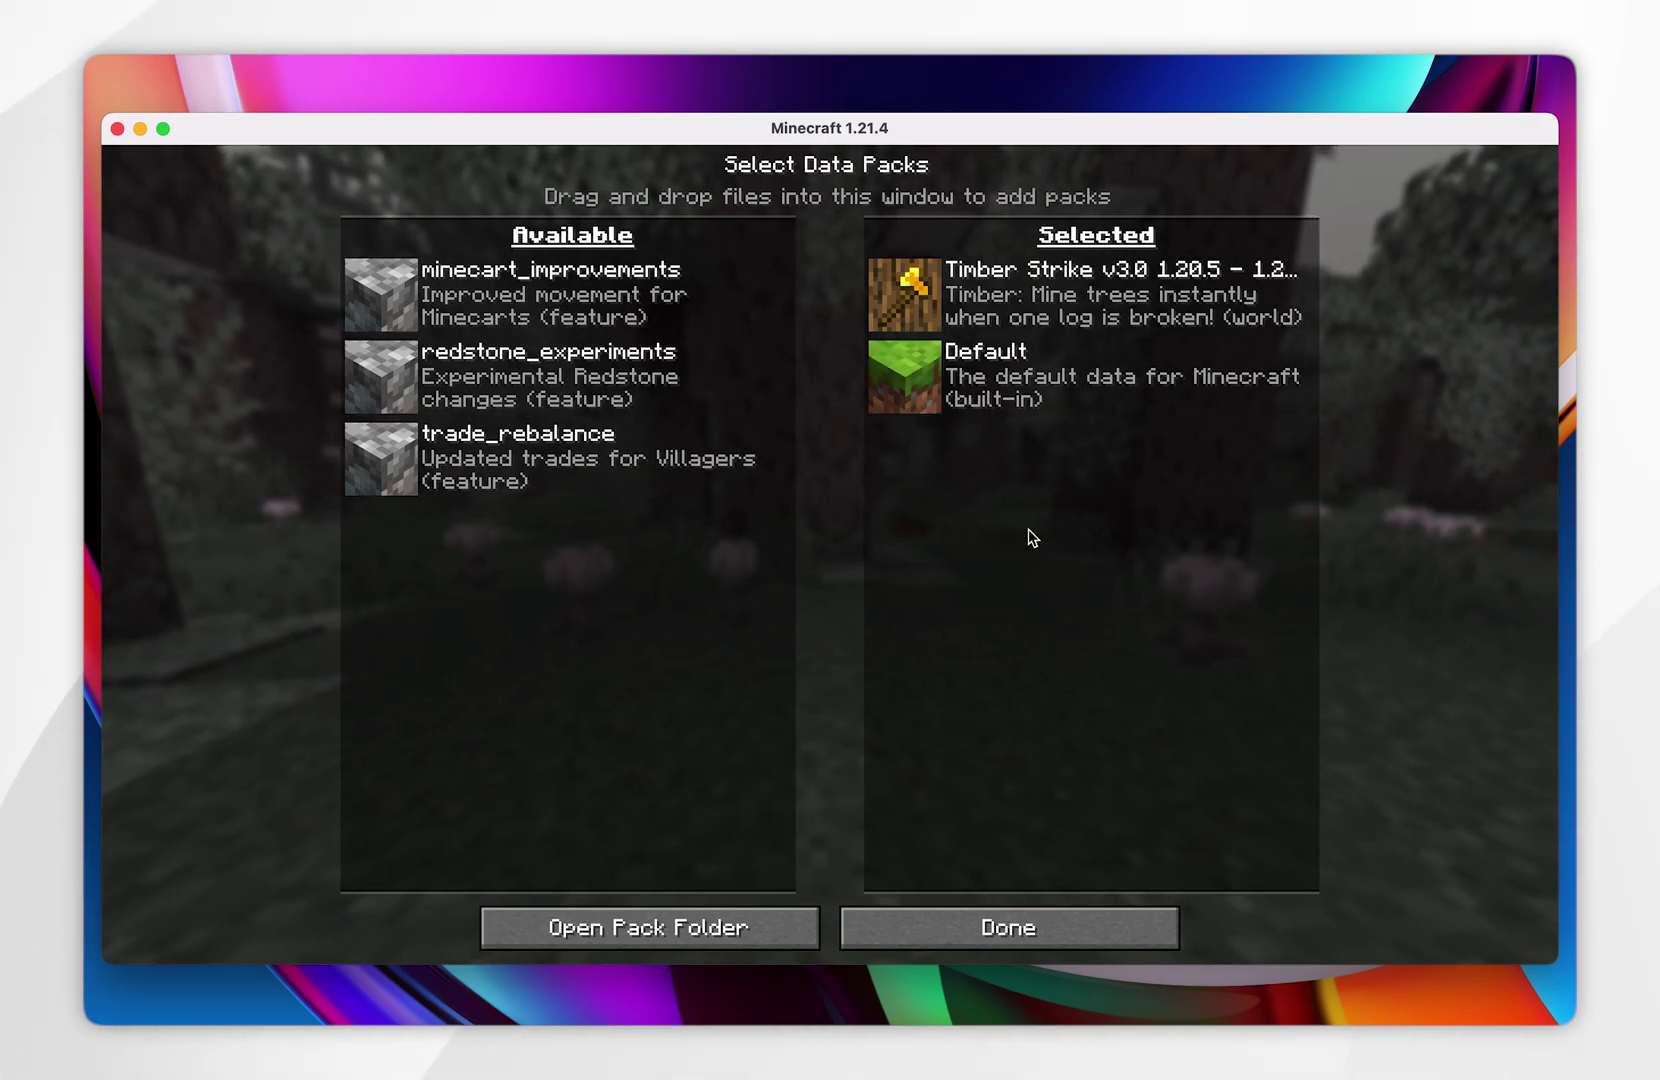
left_click(921, 937)
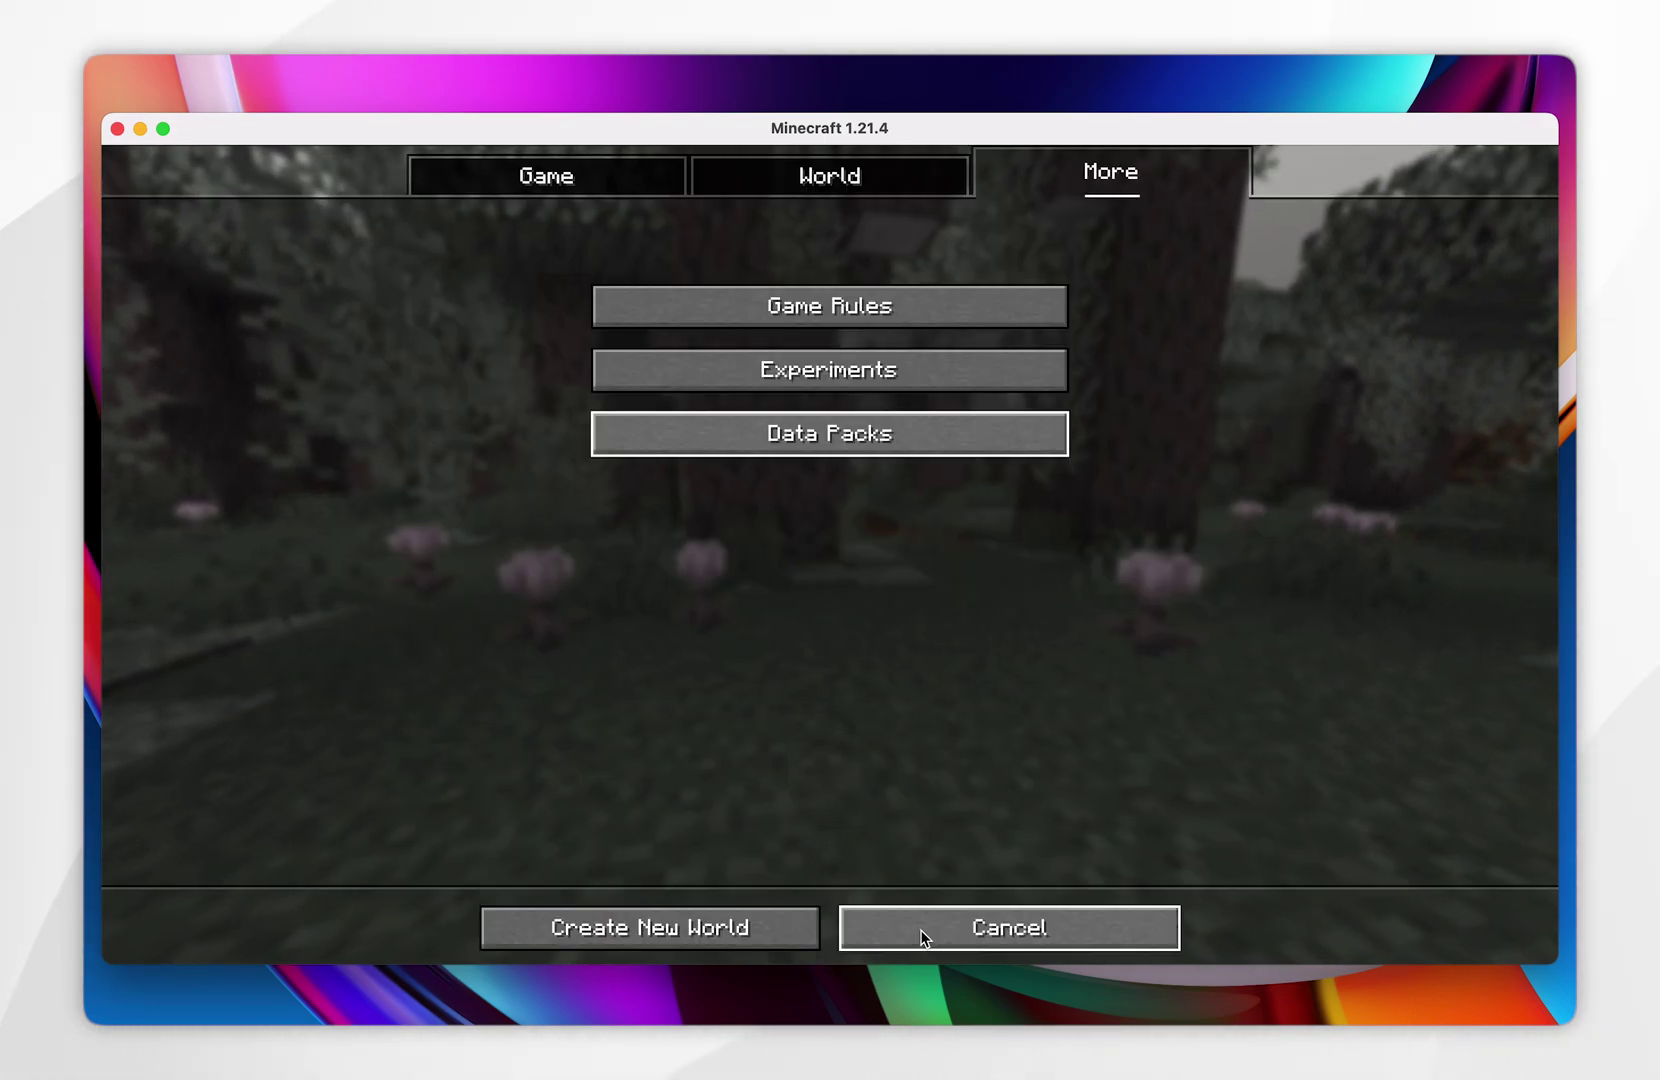
left_click(818, 193)
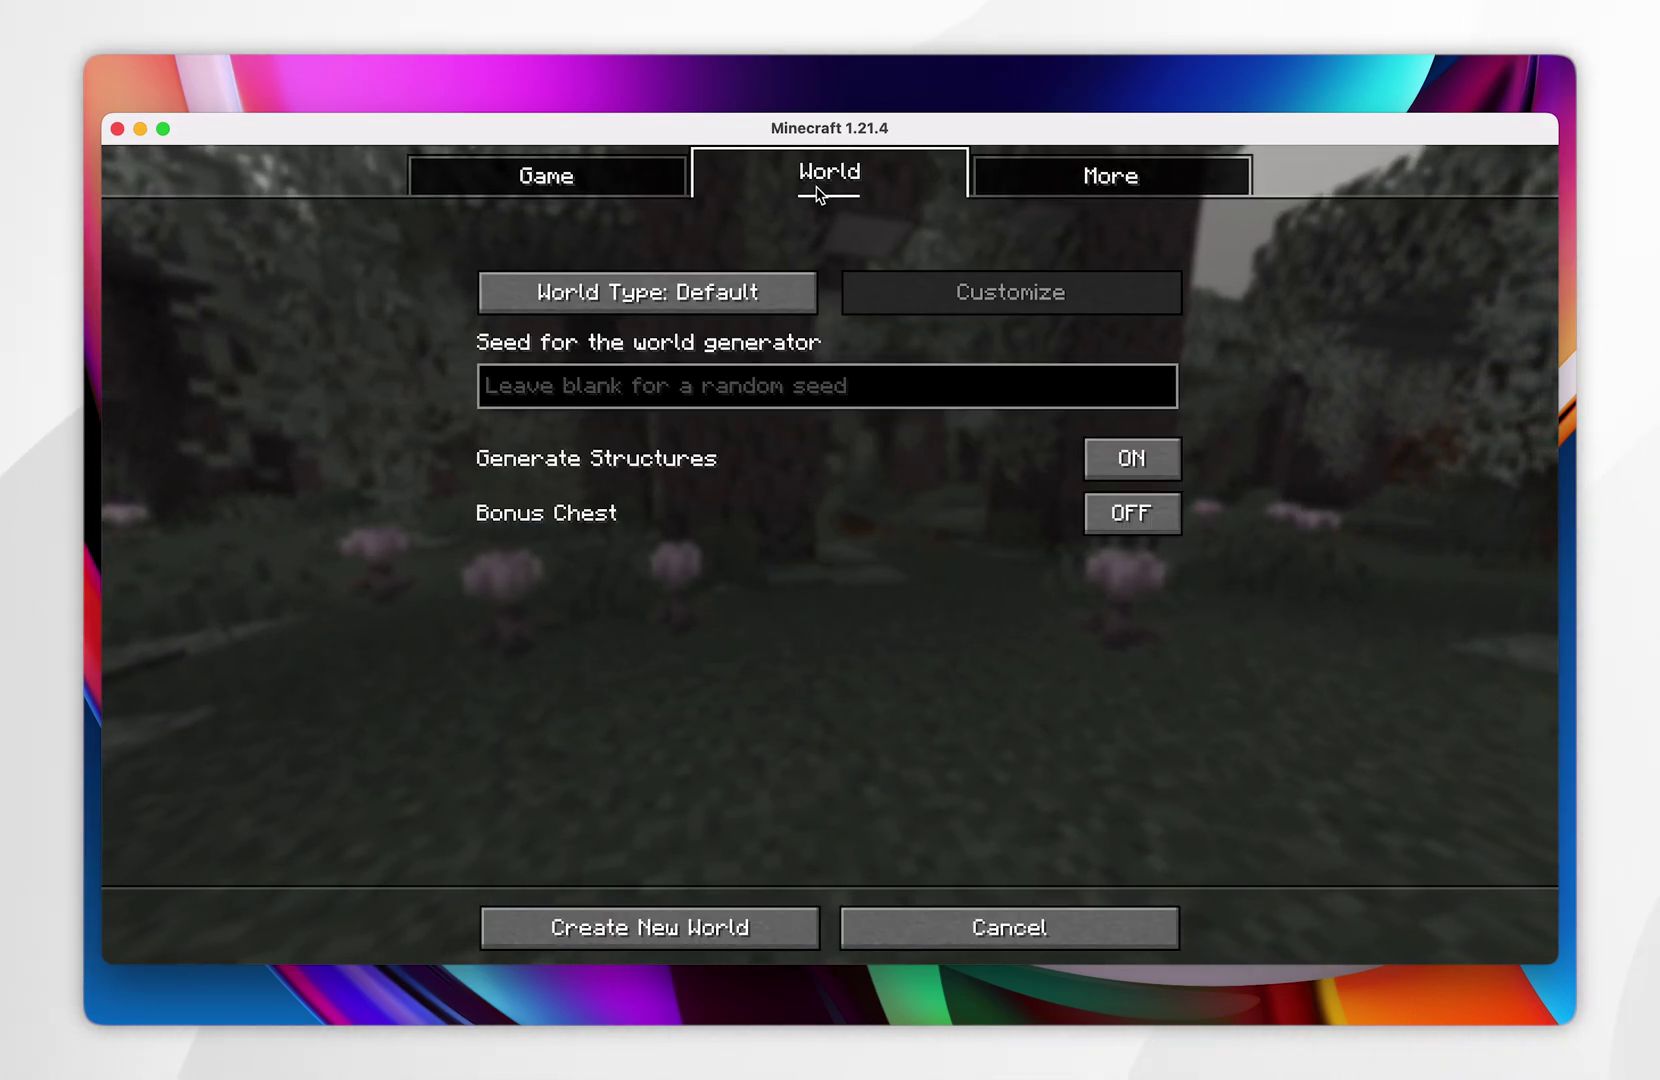
left_click(615, 185)
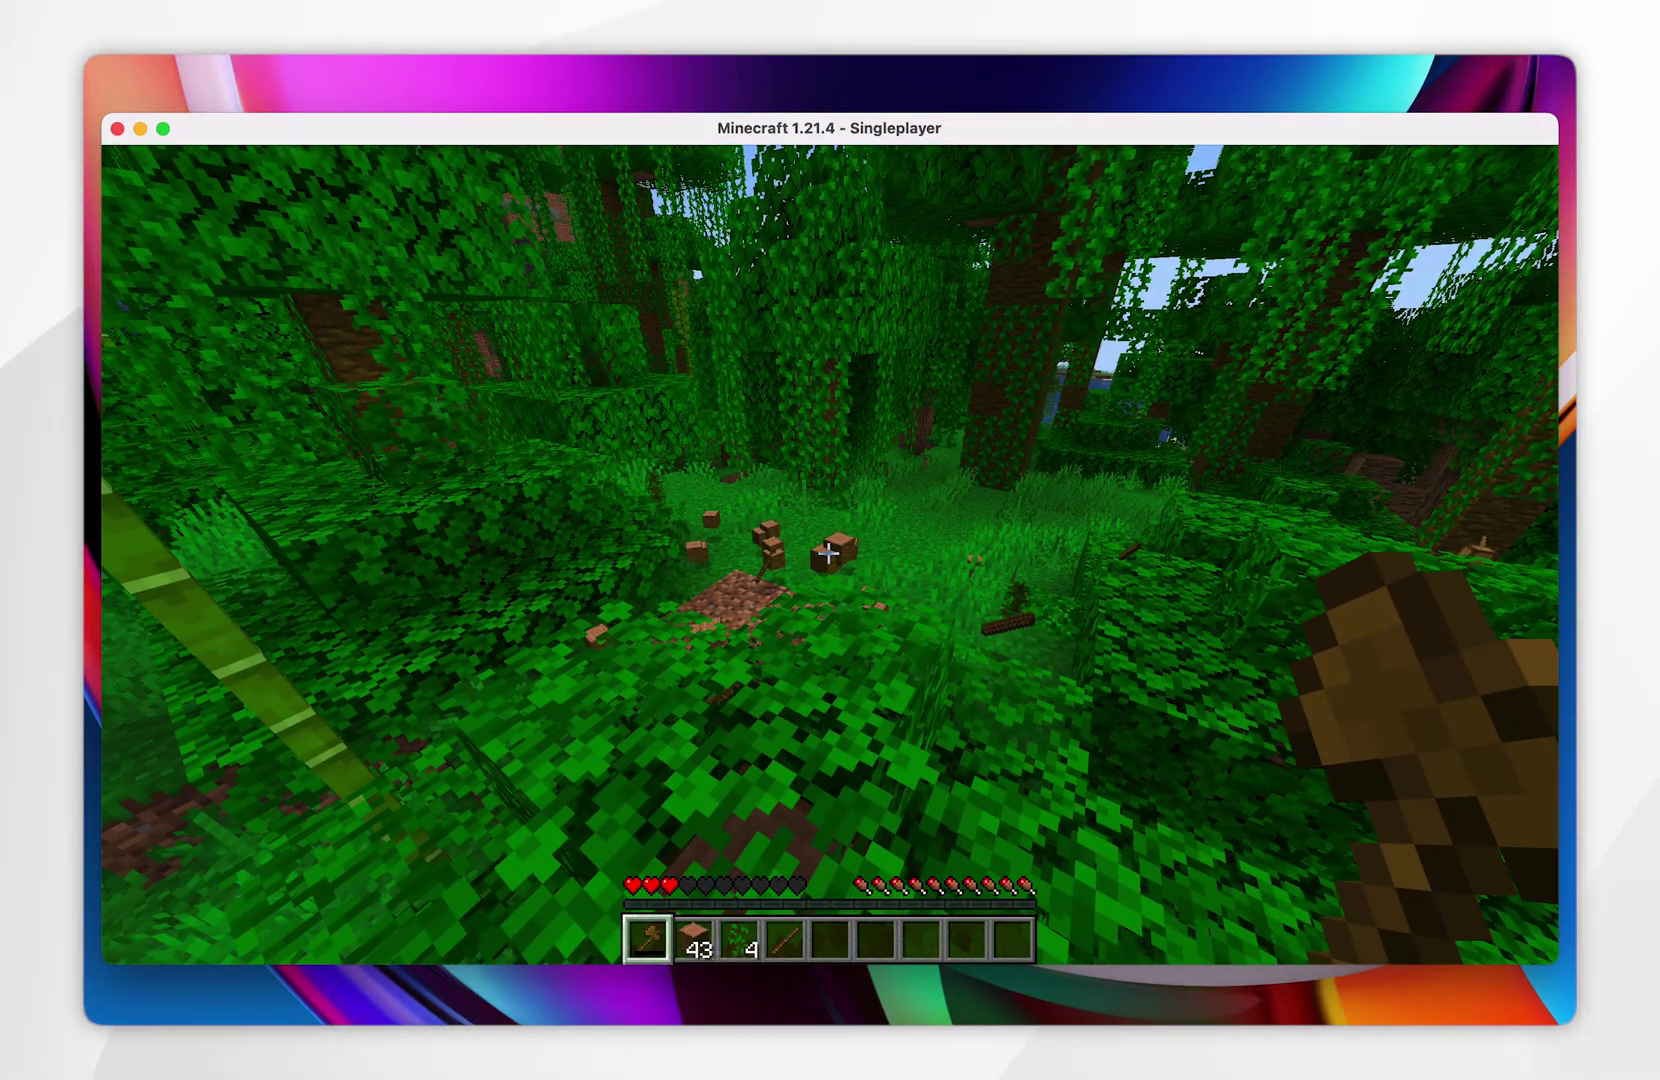
Step: Run /reload in chat to reload the world's data packs
type("t/reload")
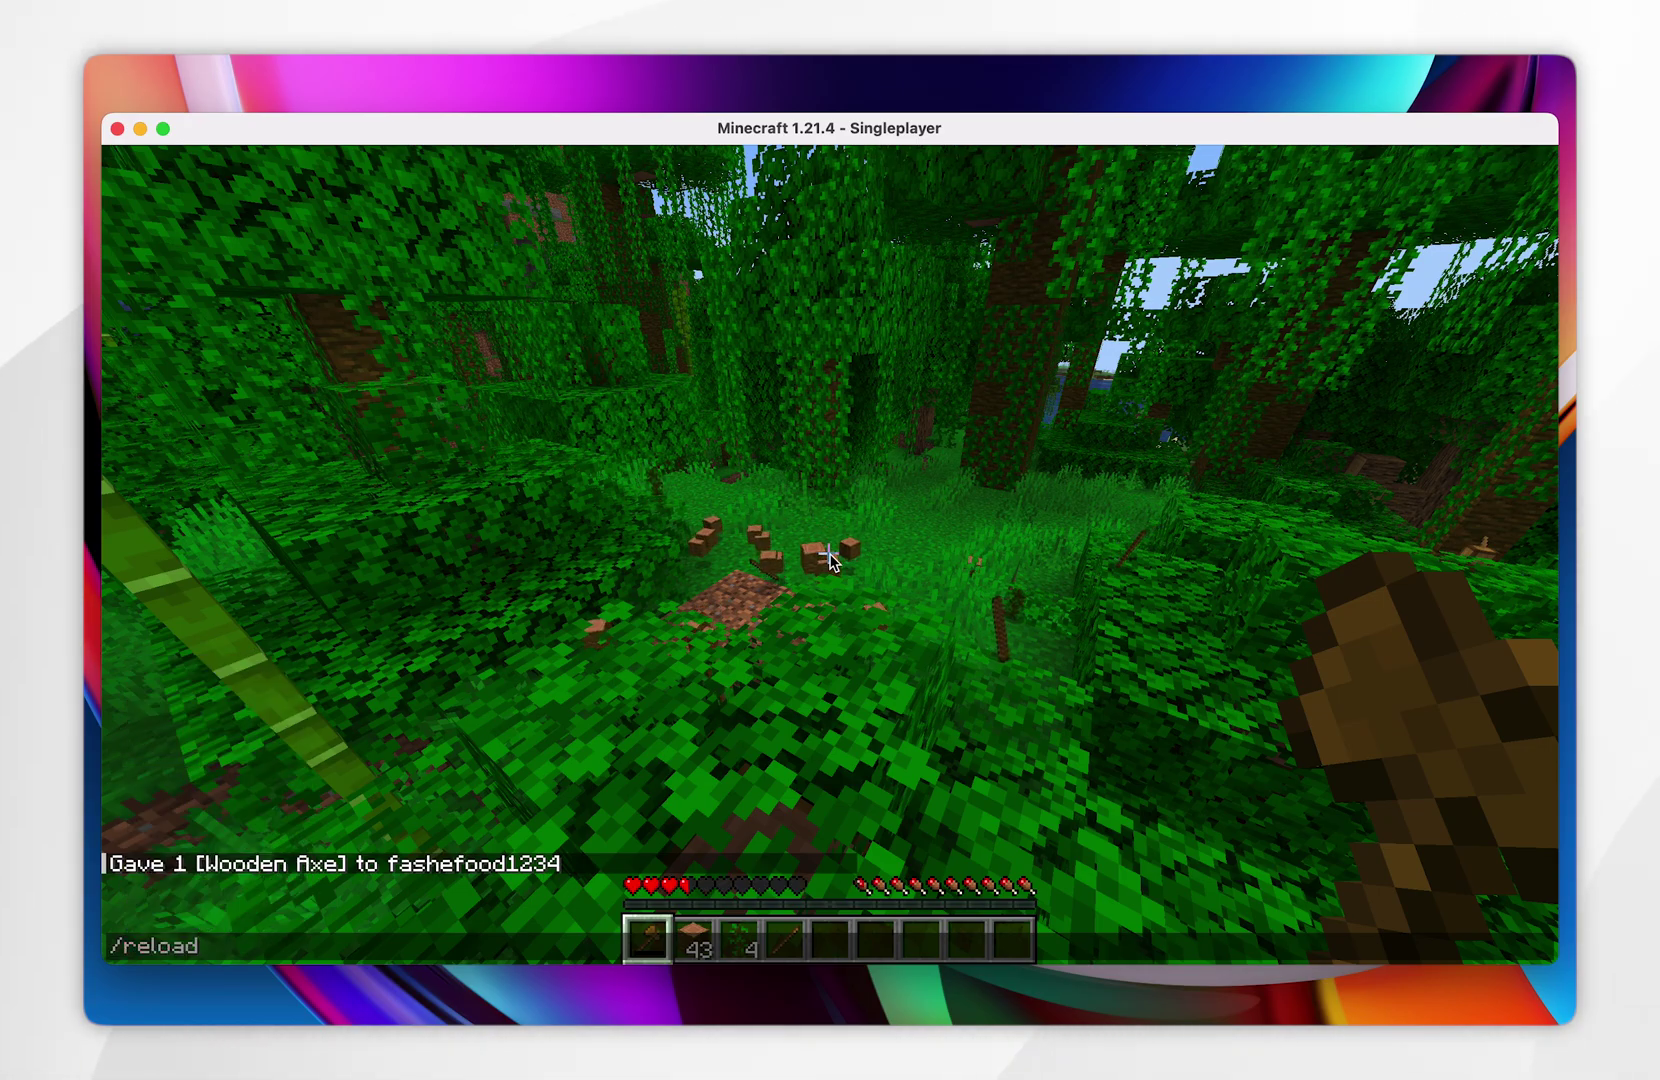
key("Return")
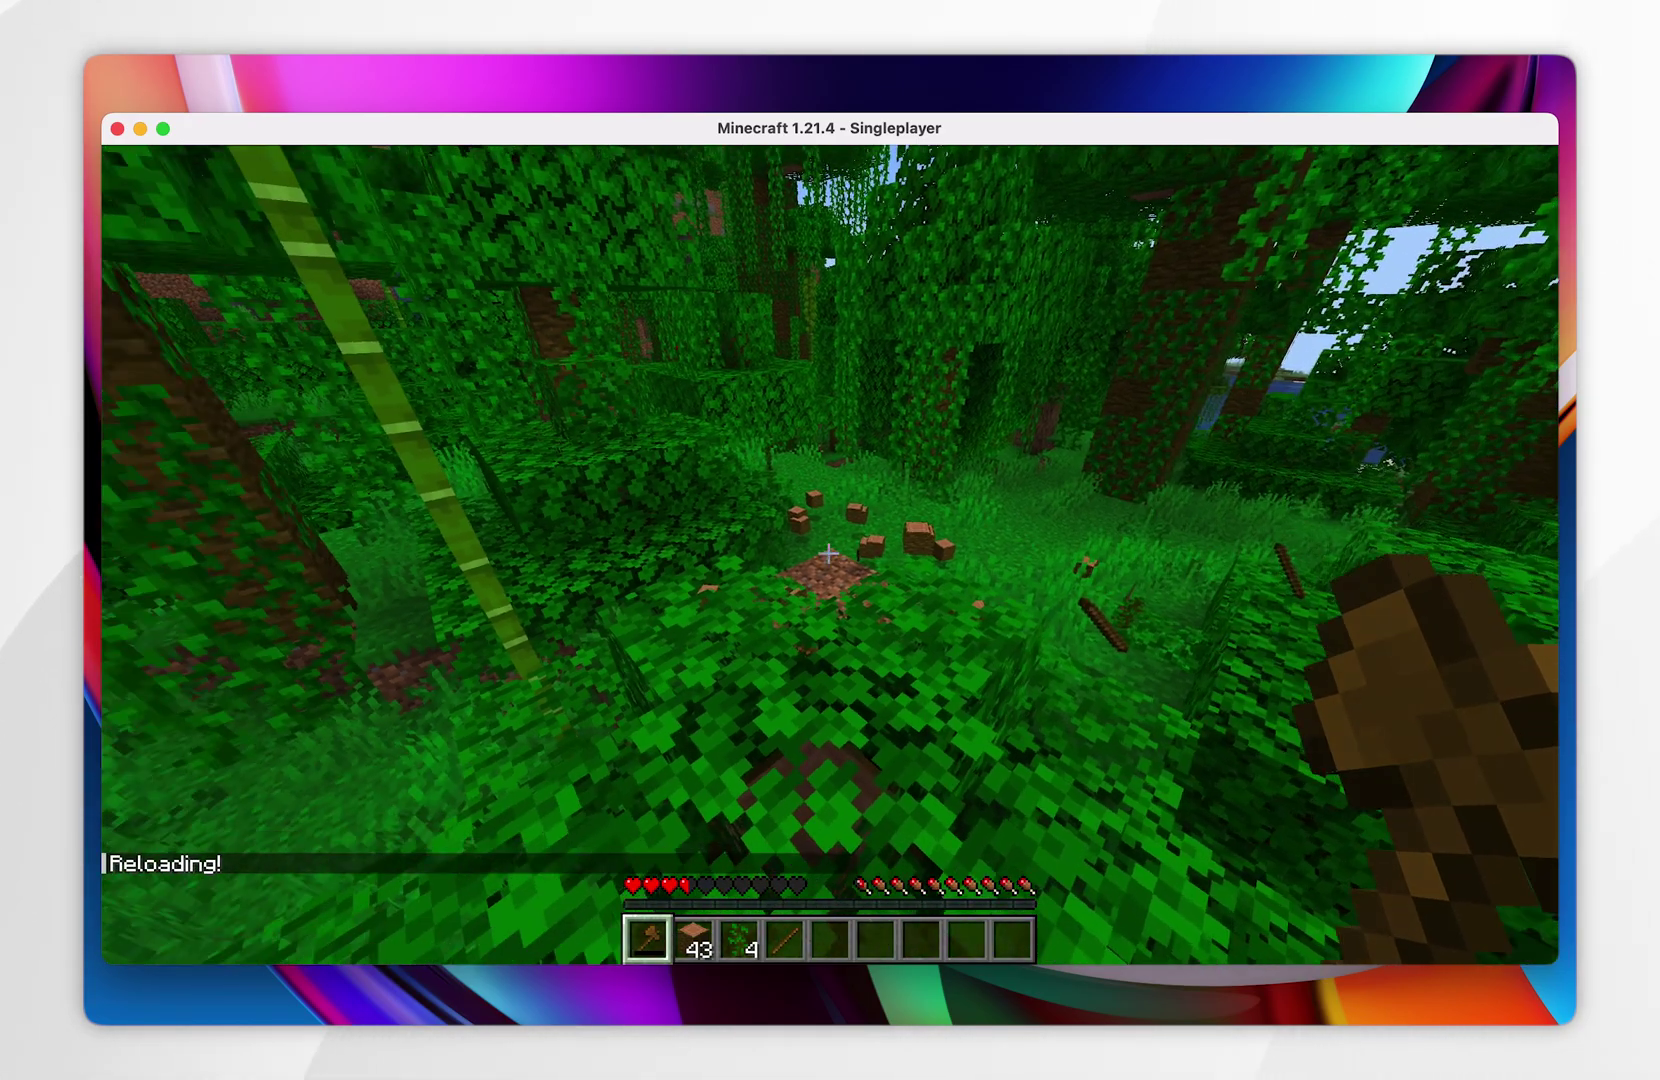